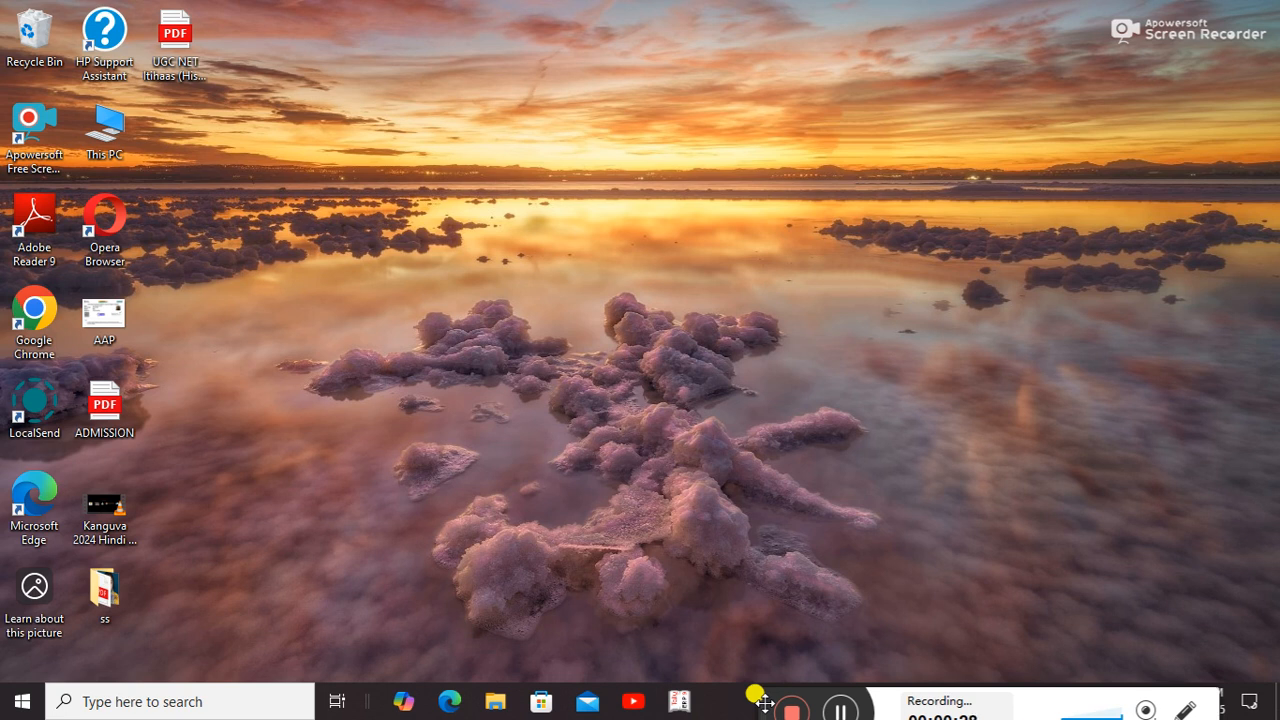
- Switch to Tally.ERP 9 and start working in Educational Mode
{"action": "left_click", "coordinate": [677, 705]}
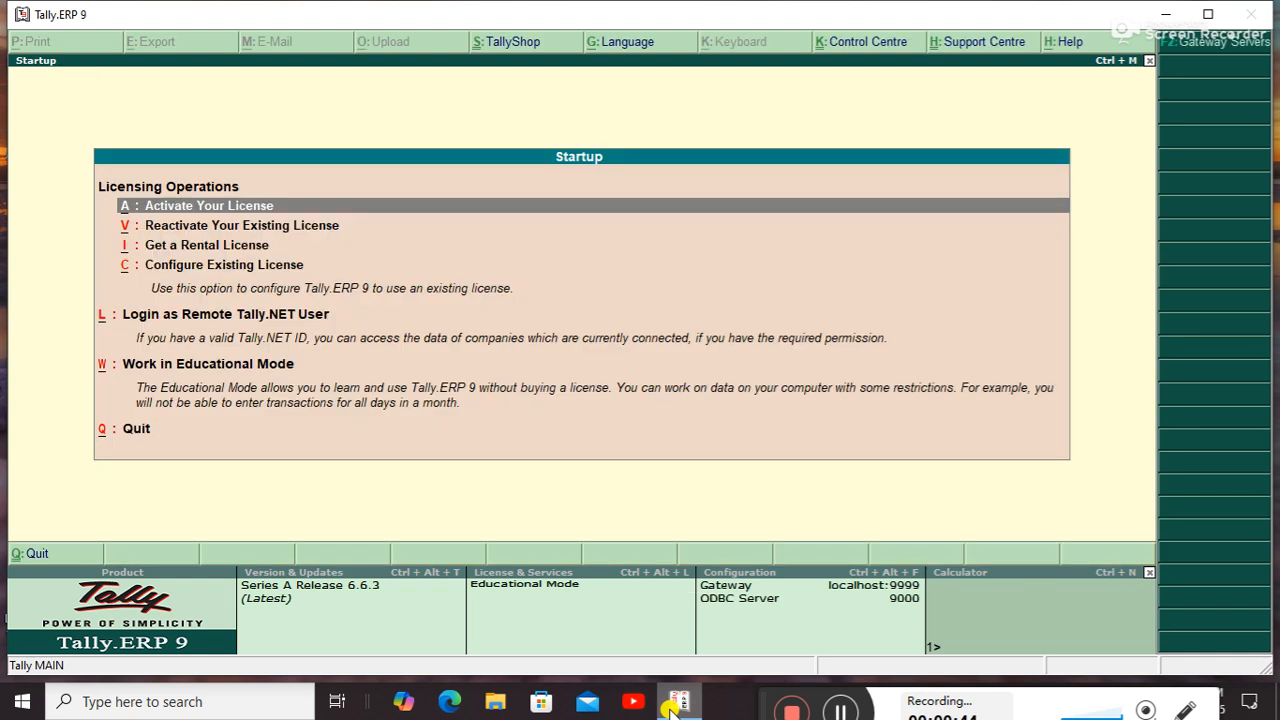
{"action": "key", "text": "Down"}
{"action": "key", "text": "Down"}
{"action": "key", "text": "Down"}
{"action": "key", "text": "Down"}
{"action": "key", "text": "Down"}
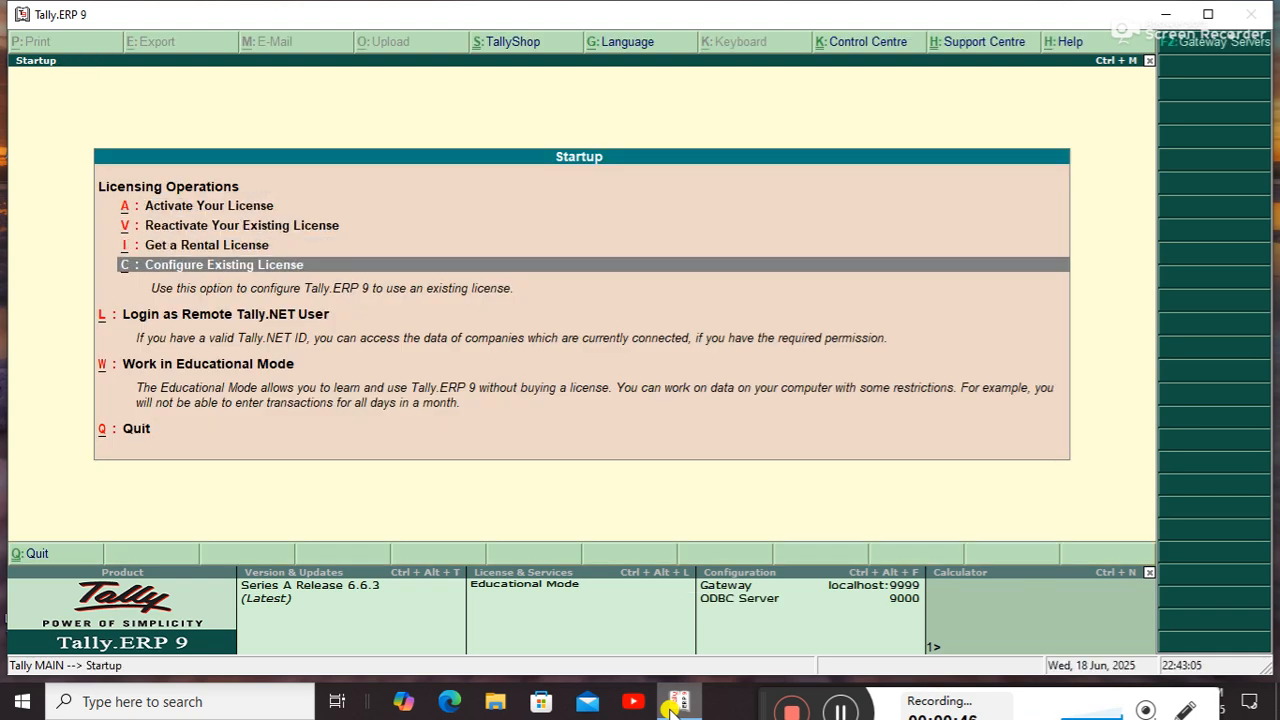
{"action": "key", "text": "Return"}
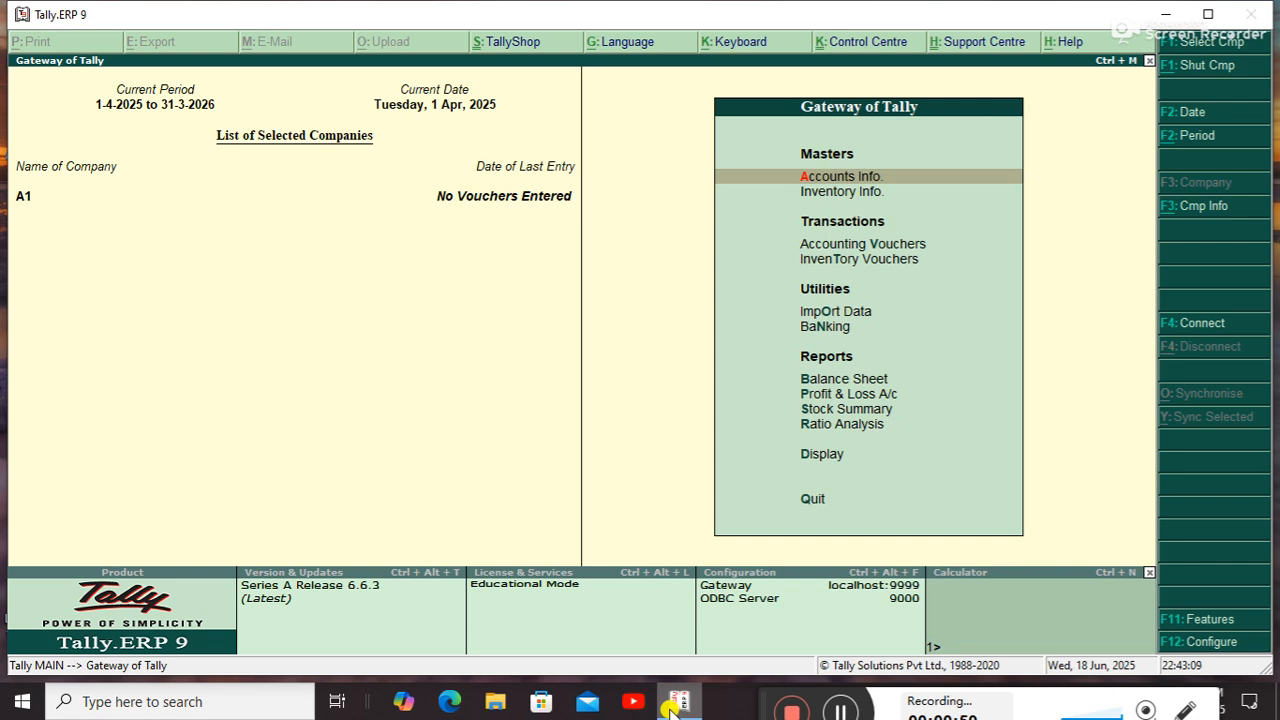
- Maximize the Tally window and shut the company A1 from the company information options
{"action": "key", "text": "alt+F3"}
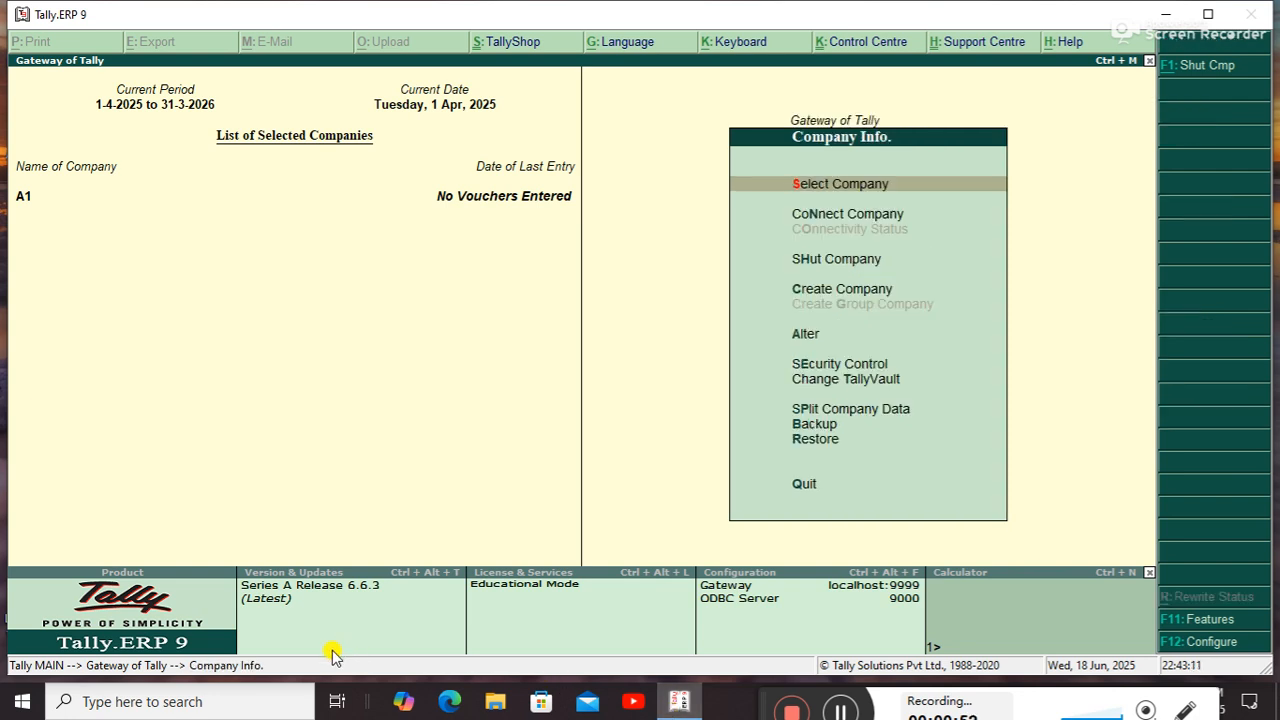
{"action": "double_click", "coordinate": [154, 14]}
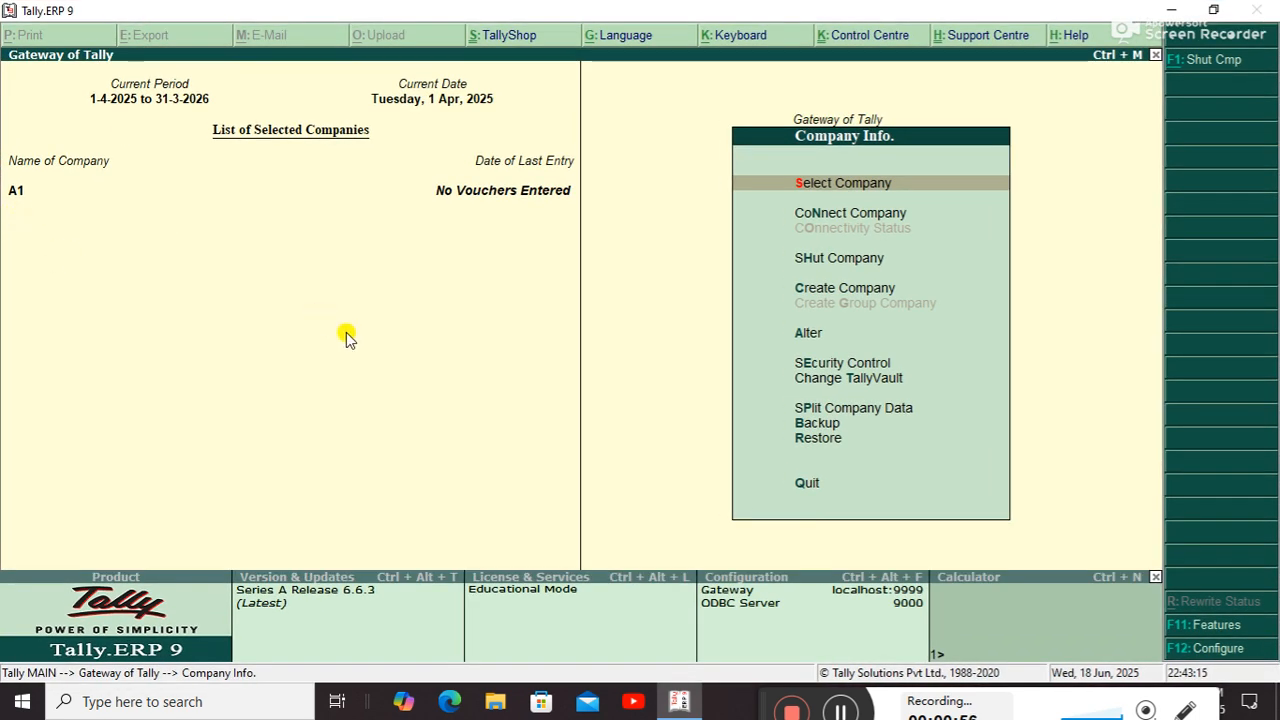
{"action": "key", "text": "Down"}
{"action": "key", "text": "Down"}
{"action": "key", "text": "Return"}
{"action": "key", "text": "Return"}
- Start creating a new company named Mega One1, using the same text as the mailing name
{"action": "key", "text": "Down"}
{"action": "key", "text": "Down"}
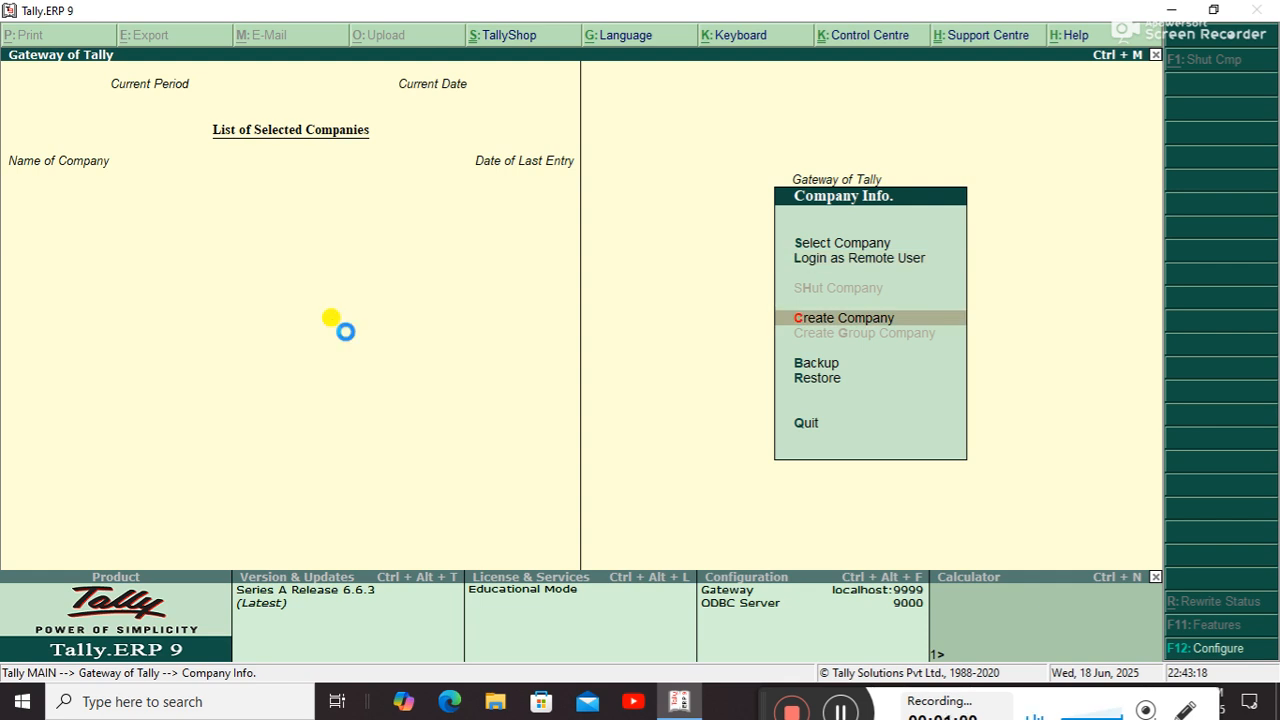
{"action": "key", "text": "Return"}
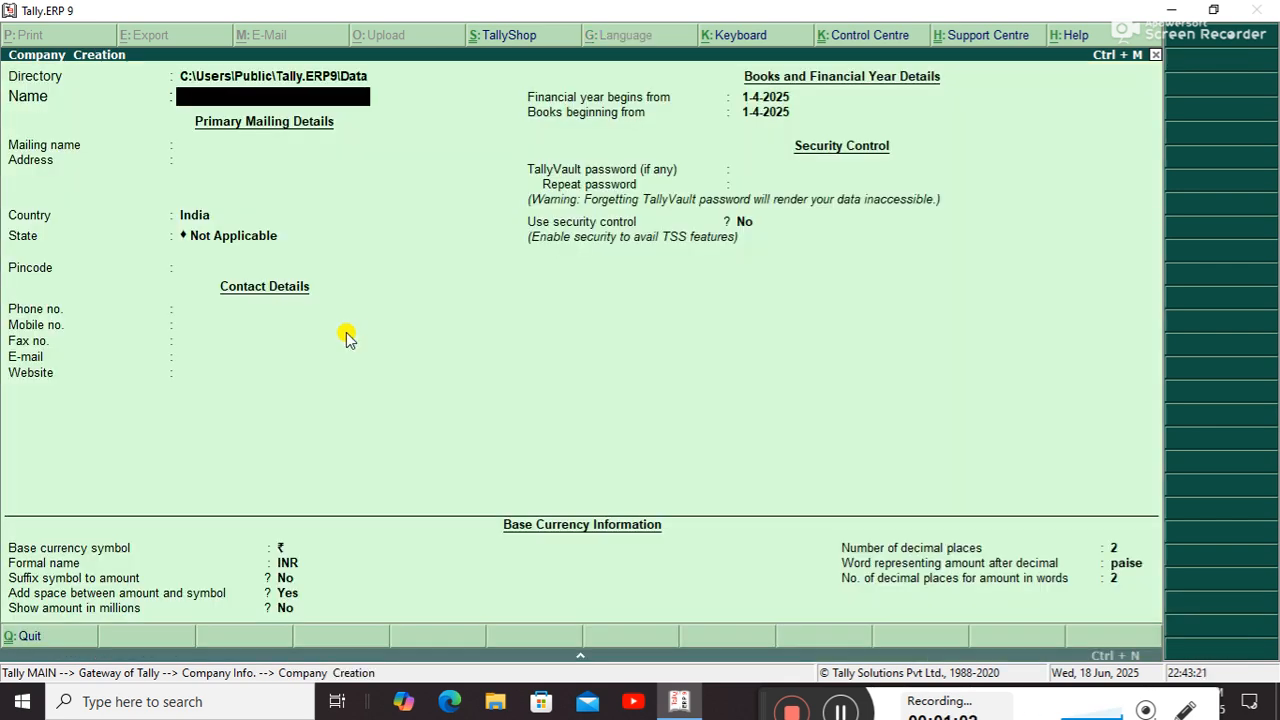
{"action": "type", "text": "Mega One1"}
{"action": "key", "text": "Return"}
{"action": "key", "text": "Return"}
- Fill in the company's mailing address and pincode, with Bihar as the state
{"action": "type", "text": "Motihar"}
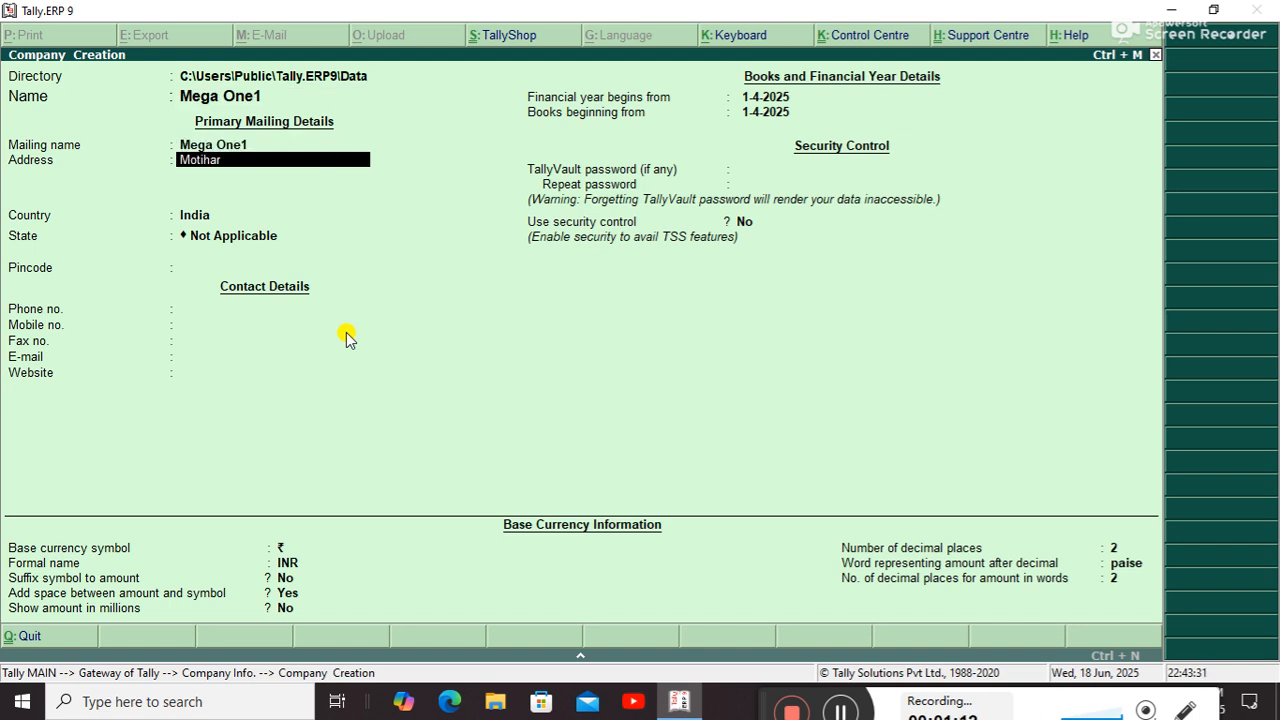
{"action": "type", "text": "i"}
{"action": "key", "text": "Return"}
{"action": "key", "text": "Return"}
{"action": "key", "text": "Return"}
{"action": "type", "text": "b"}
{"action": "key", "text": "Return"}
{"action": "type", "text": "845401"}
{"action": "key", "text": "Return"}
- Keep the default contact, financial year, security and currency details, and save the new company
{"action": "key", "text": "Return"}
{"action": "key", "text": "Return"}
{"action": "key", "text": "Return"}
{"action": "key", "text": "Return"}
{"action": "key", "text": "Return"}
{"action": "key", "text": "Return"}
{"action": "key", "text": "Return"}
{"action": "key", "text": "Return"}
{"action": "key", "text": "Return"}
{"action": "key", "text": "Return"}
{"action": "key", "text": "Return"}
{"action": "key", "text": "Return"}
{"action": "key", "text": "Return"}
{"action": "key", "text": "Return"}
{"action": "key", "text": "Return"}
{"action": "key", "text": "Return"}
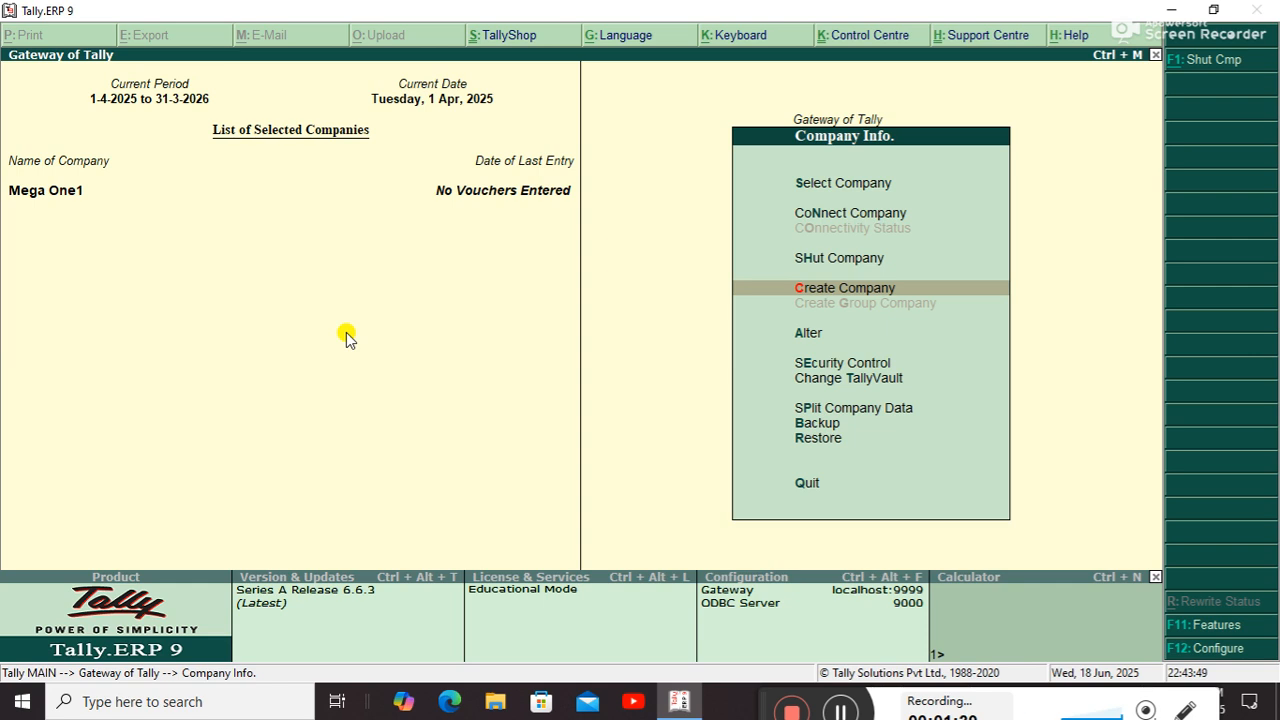
- Start a new accounting ledger named Sale Account in the company Mega One1, without an alias
{"action": "key", "text": "Escape"}
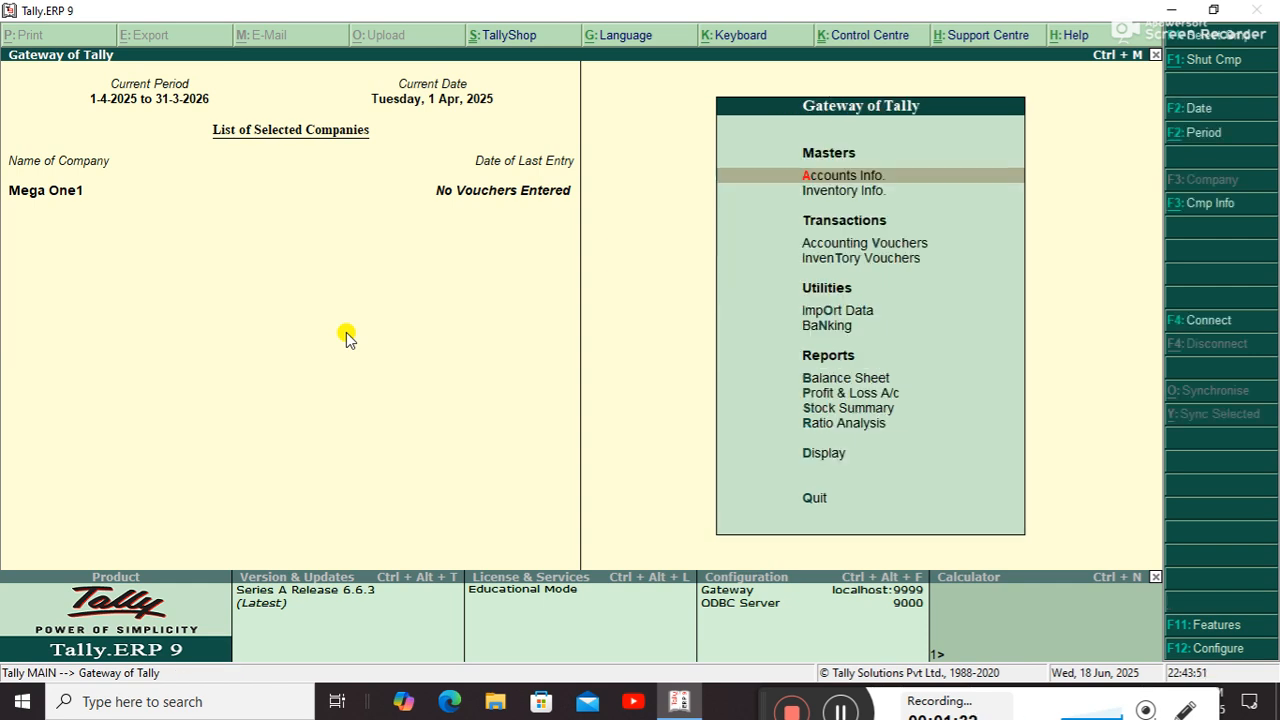
{"action": "key", "text": "Return"}
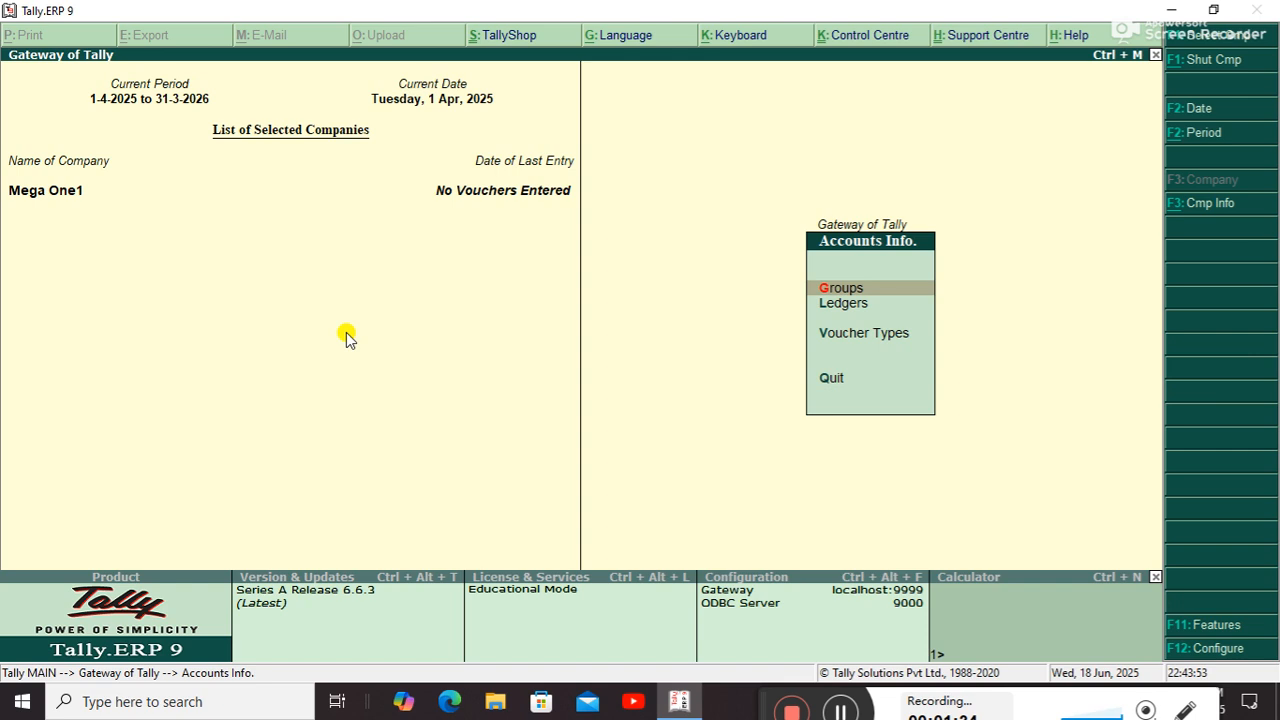
{"action": "key", "text": "Down"}
{"action": "key", "text": "Return"}
{"action": "key", "text": "Return"}
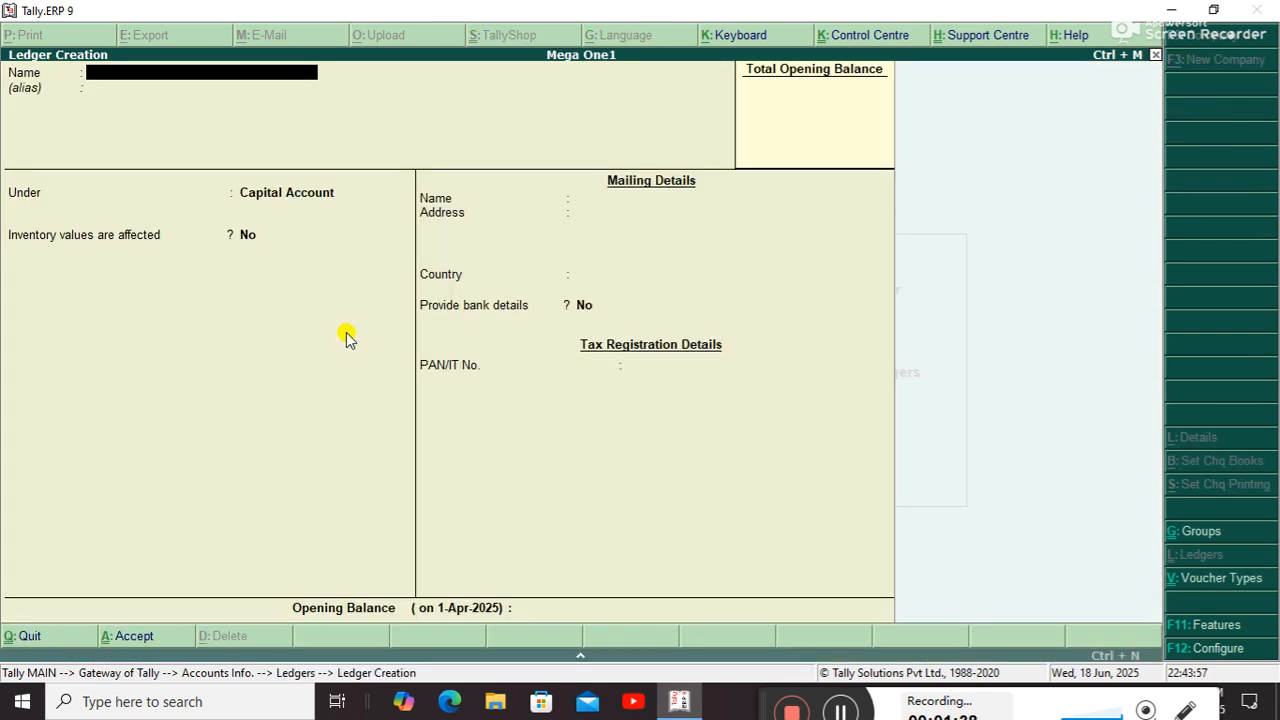
{"action": "type", "text": "Sale account"}
{"action": "key", "text": "Return"}
{"action": "key", "text": "Return"}
- Place the Sale Account ledger under the Sales Accounts group and save it with the remaining defaults
{"action": "type", "text": "S"}
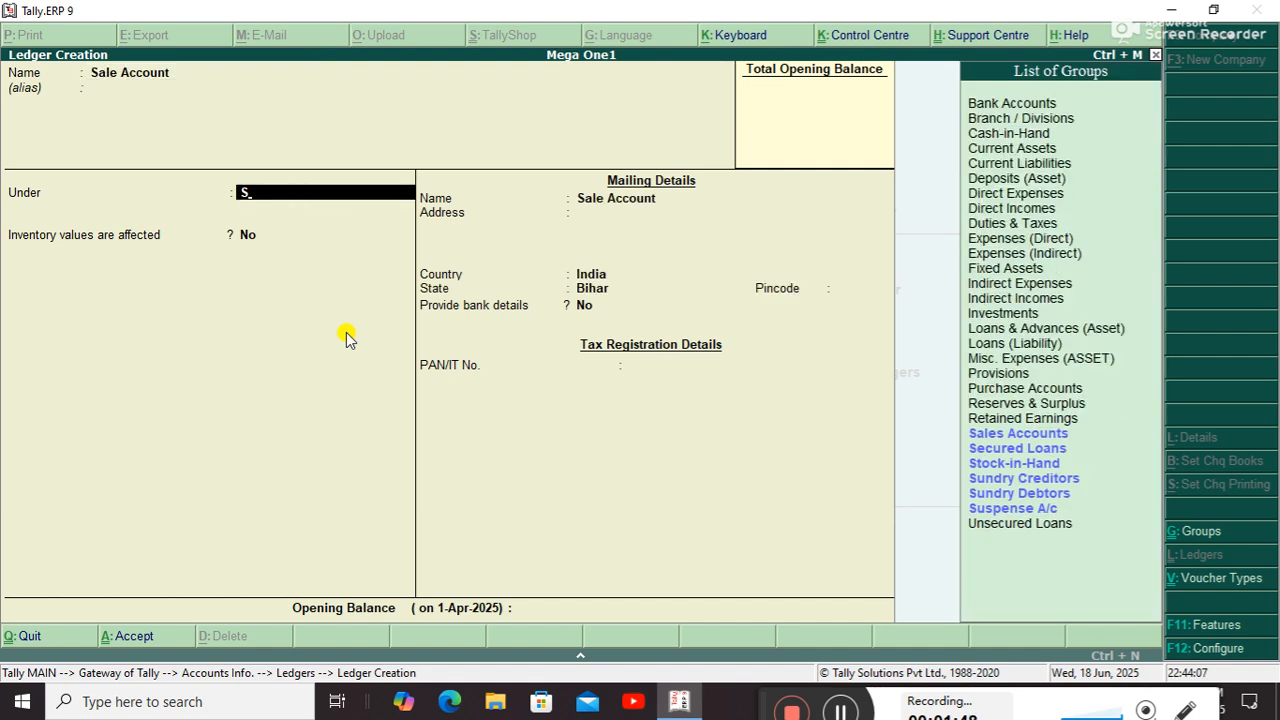
{"action": "key", "text": "Down"}
{"action": "key", "text": "Down"}
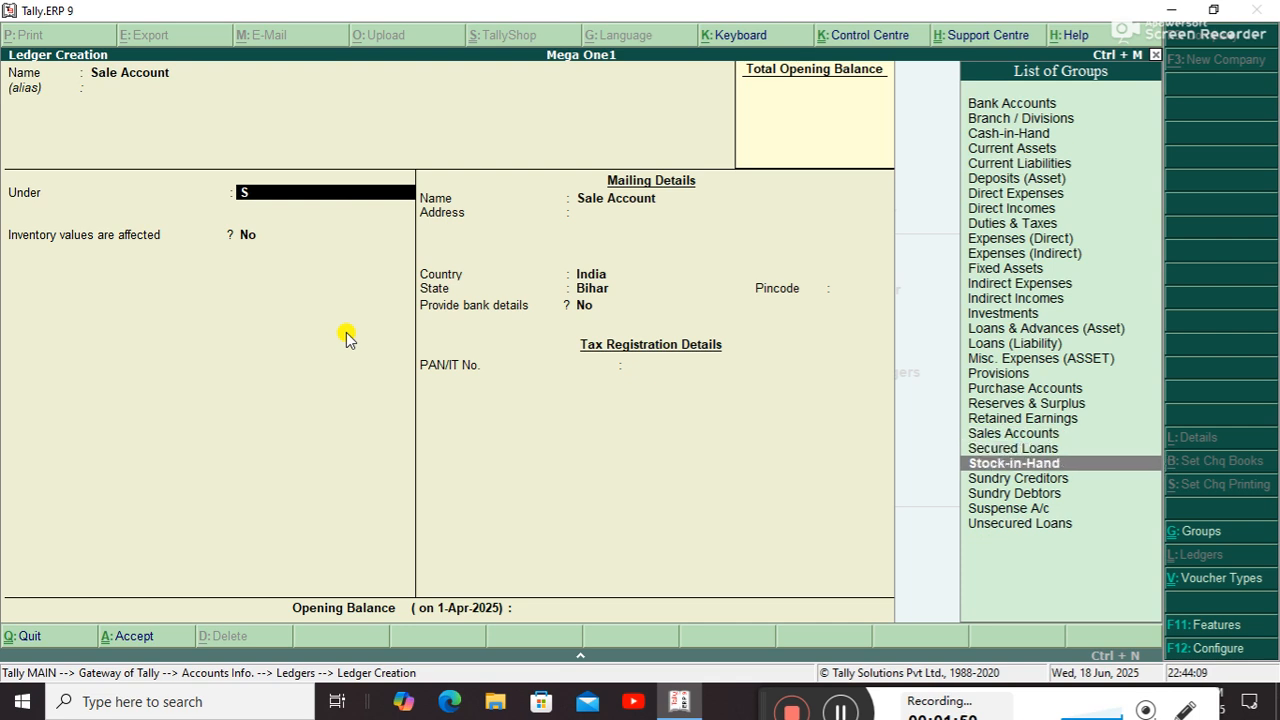
{"action": "key", "text": "Up"}
{"action": "key", "text": "Return"}
{"action": "key", "text": "Return"}
{"action": "key", "text": "Return"}
{"action": "key", "text": "Return"}
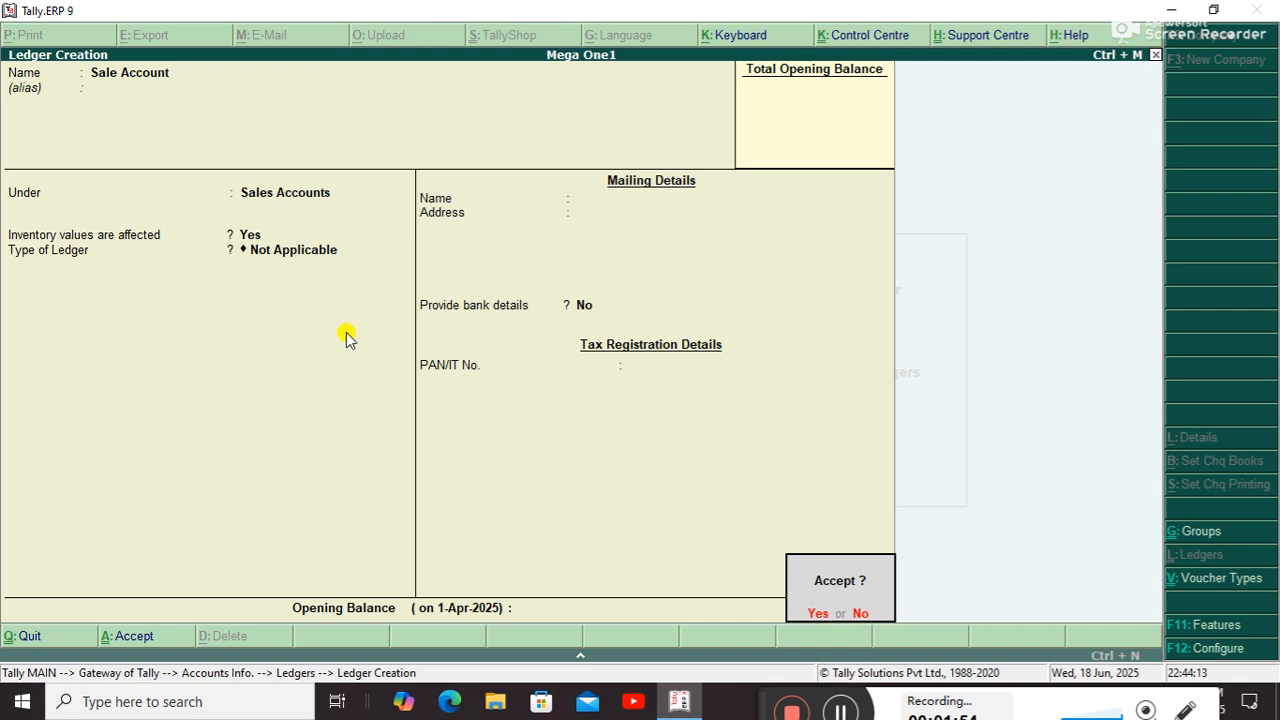
{"action": "key", "text": "Return"}
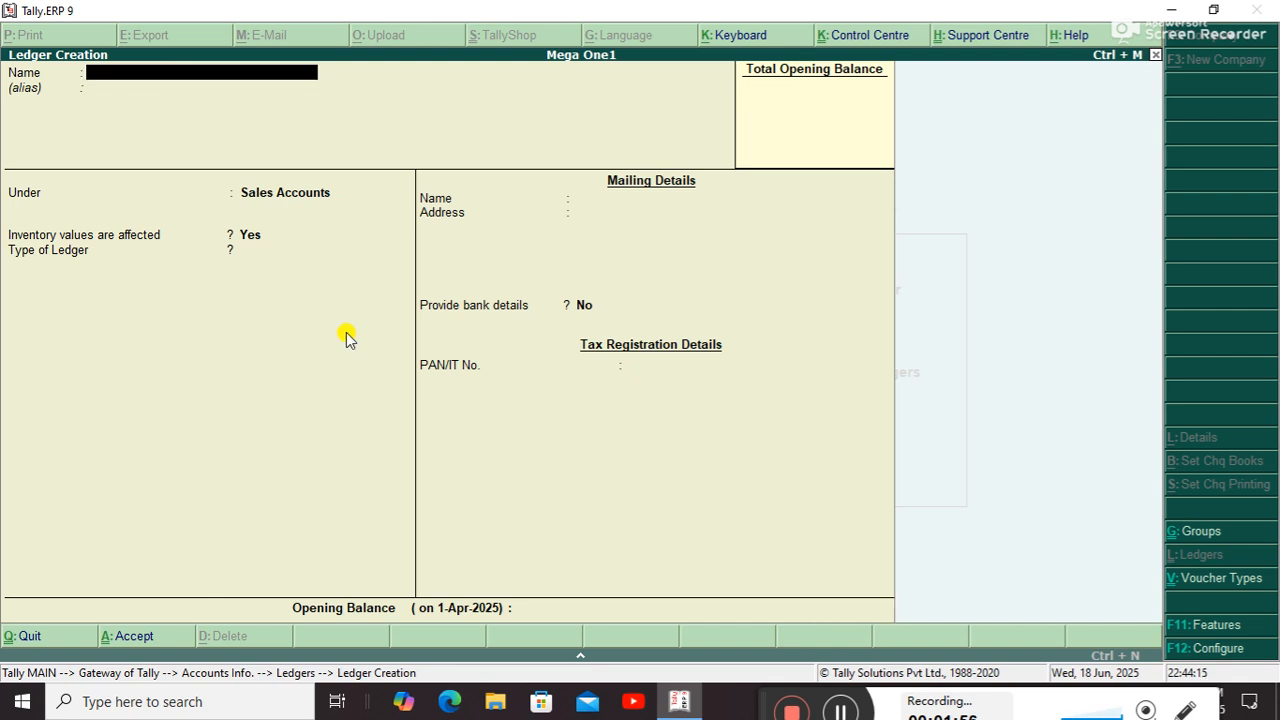
- Create a ledger named Purchase Account under the Purchase Accounts group, keeping the remaining defaults
{"action": "type", "text": "Purch"}
{"action": "type", "text": "ase a"}
{"action": "type", "text": "ccount"}
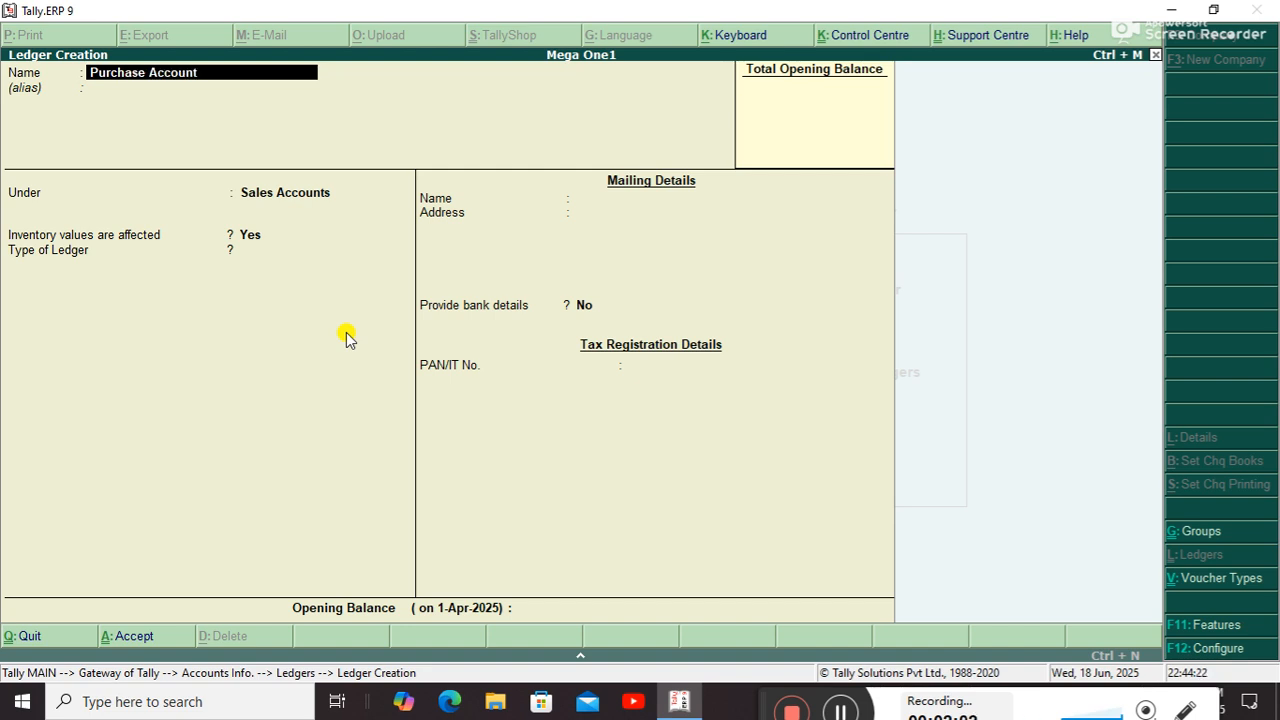
{"action": "key", "text": "Return"}
{"action": "type", "text": "P"}
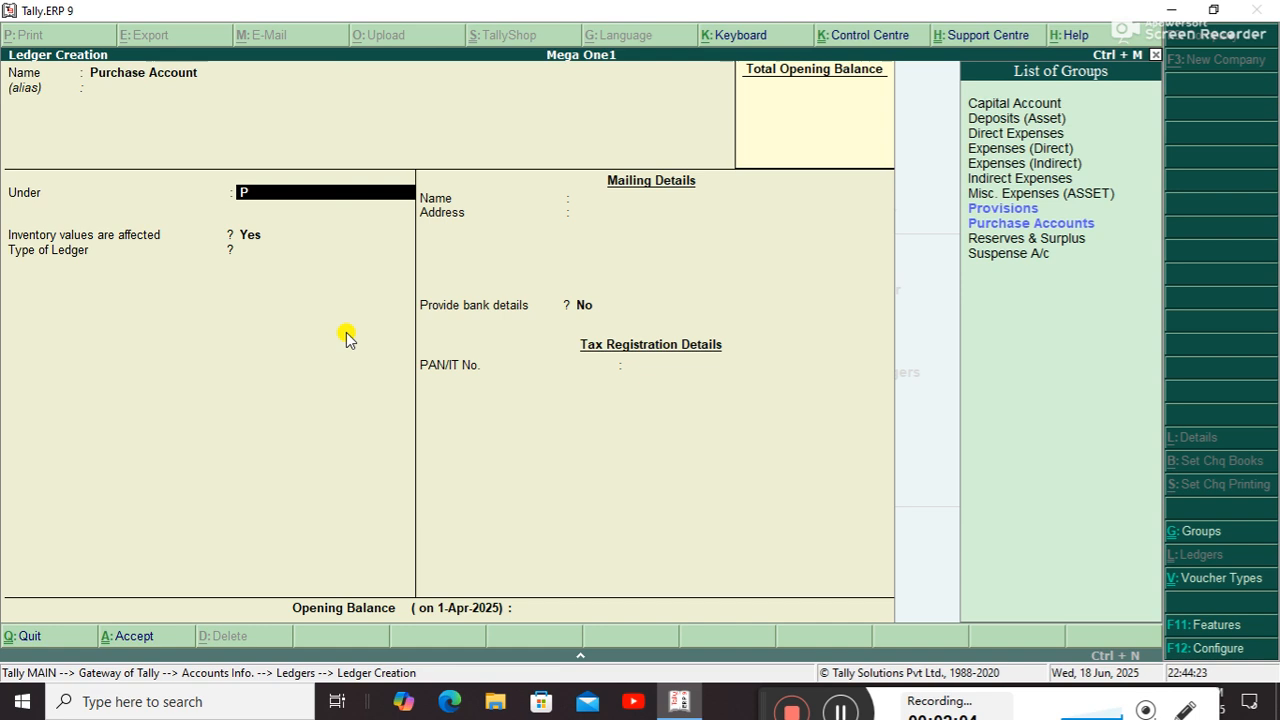
{"action": "key", "text": "Down"}
{"action": "key", "text": "Down"}
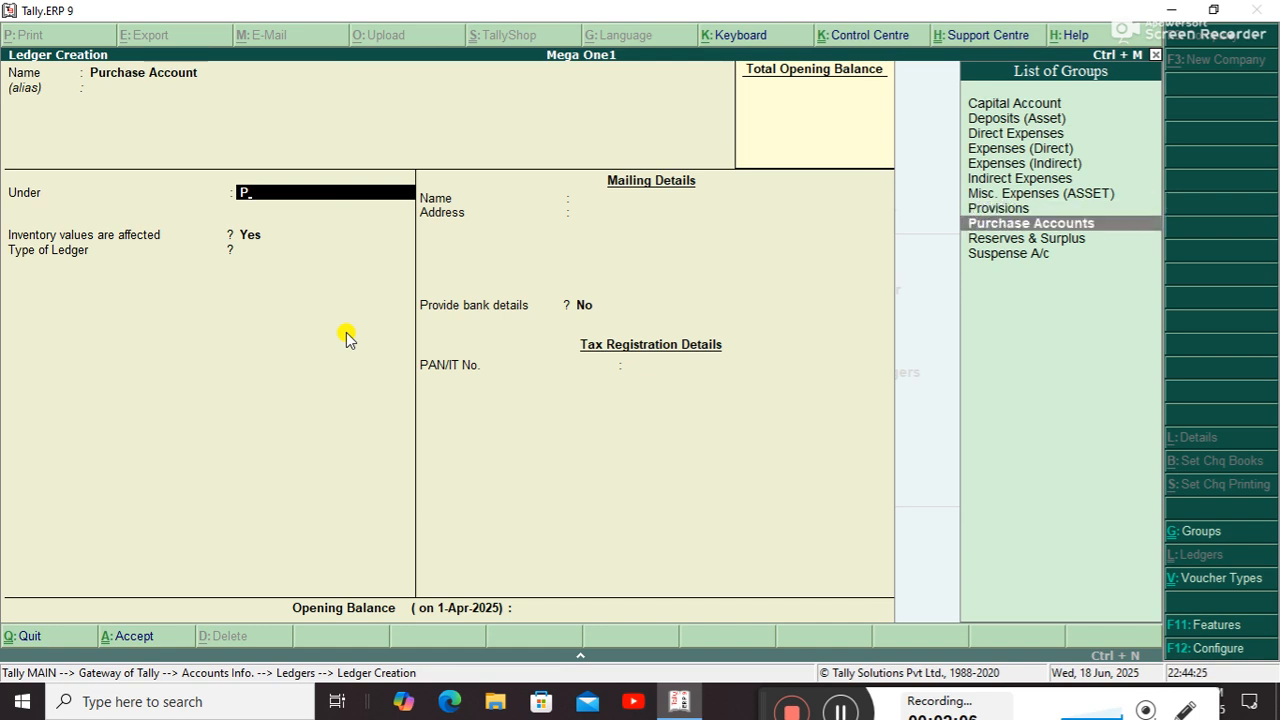
{"action": "key", "text": "Return"}
{"action": "key", "text": "Return"}
{"action": "key", "text": "Return"}
{"action": "key", "text": "Return"}
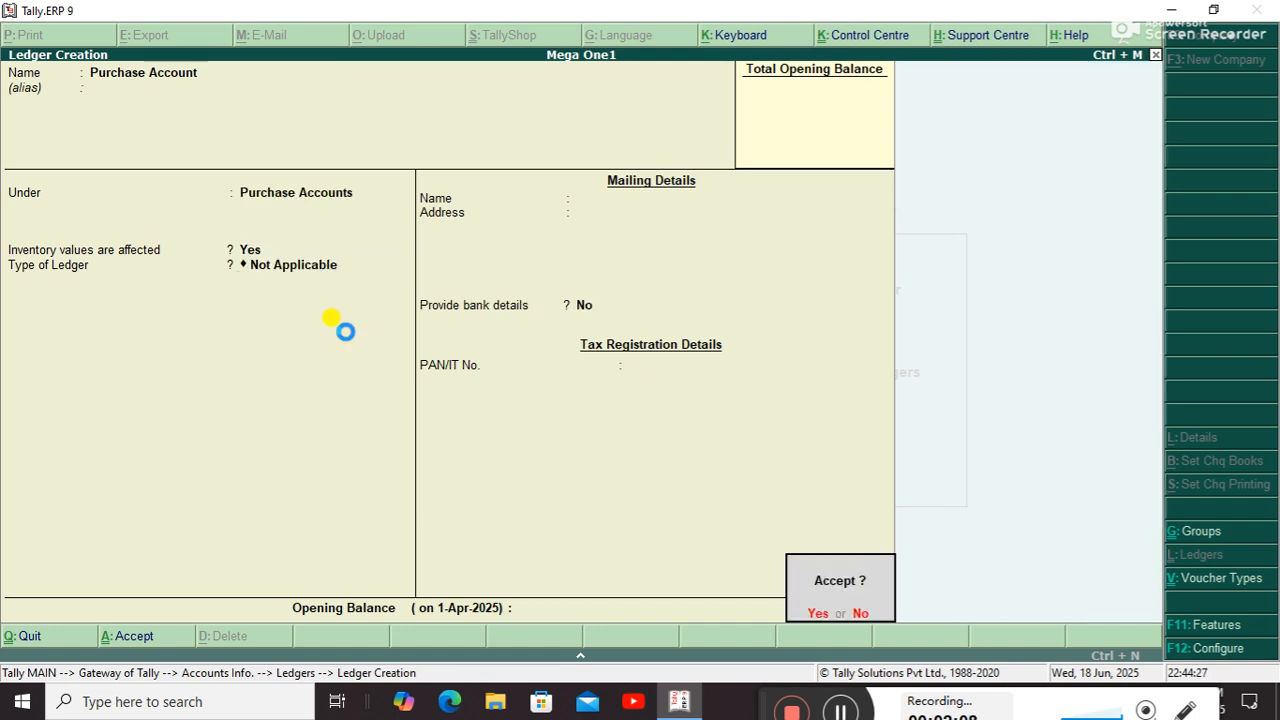
{"action": "key", "text": "Return"}
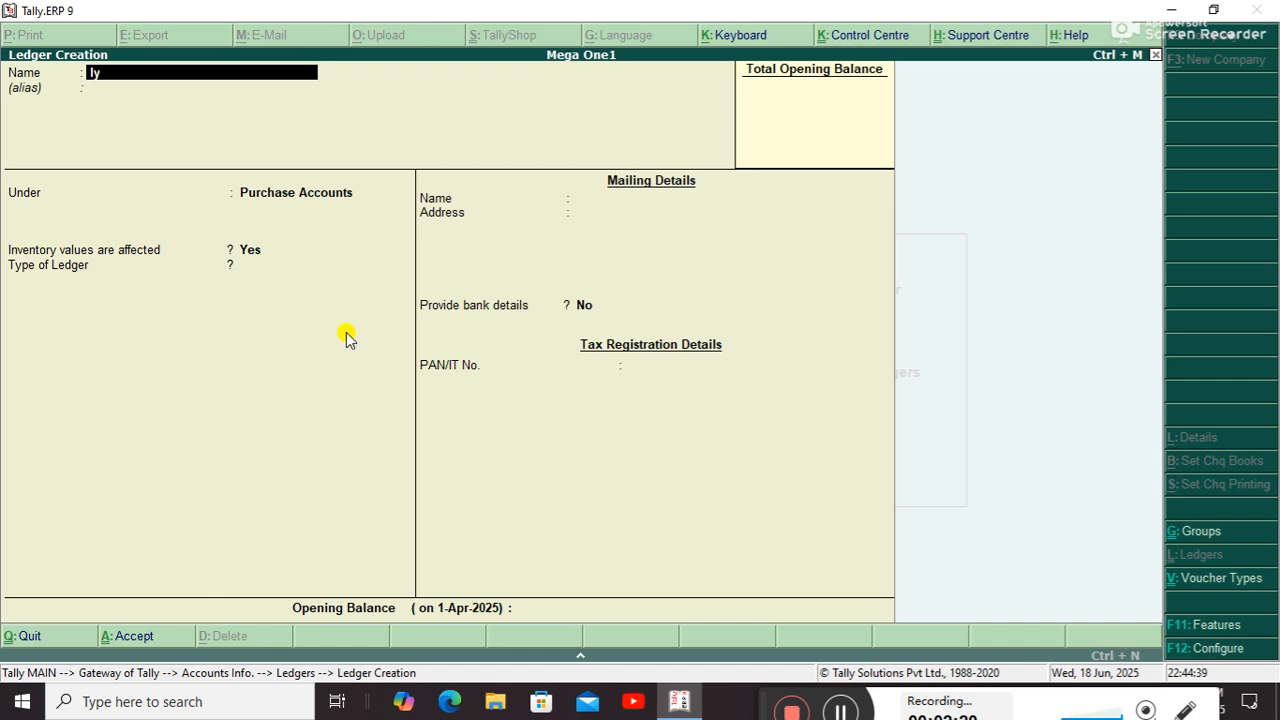
- Start a ledger named It Hub One under Sundry Creditors, with bill-by-bill balances and inventory values left at No
{"action": "type", "text": "Hub One"}
{"action": "key", "text": "Return"}
{"action": "key", "text": "Return"}
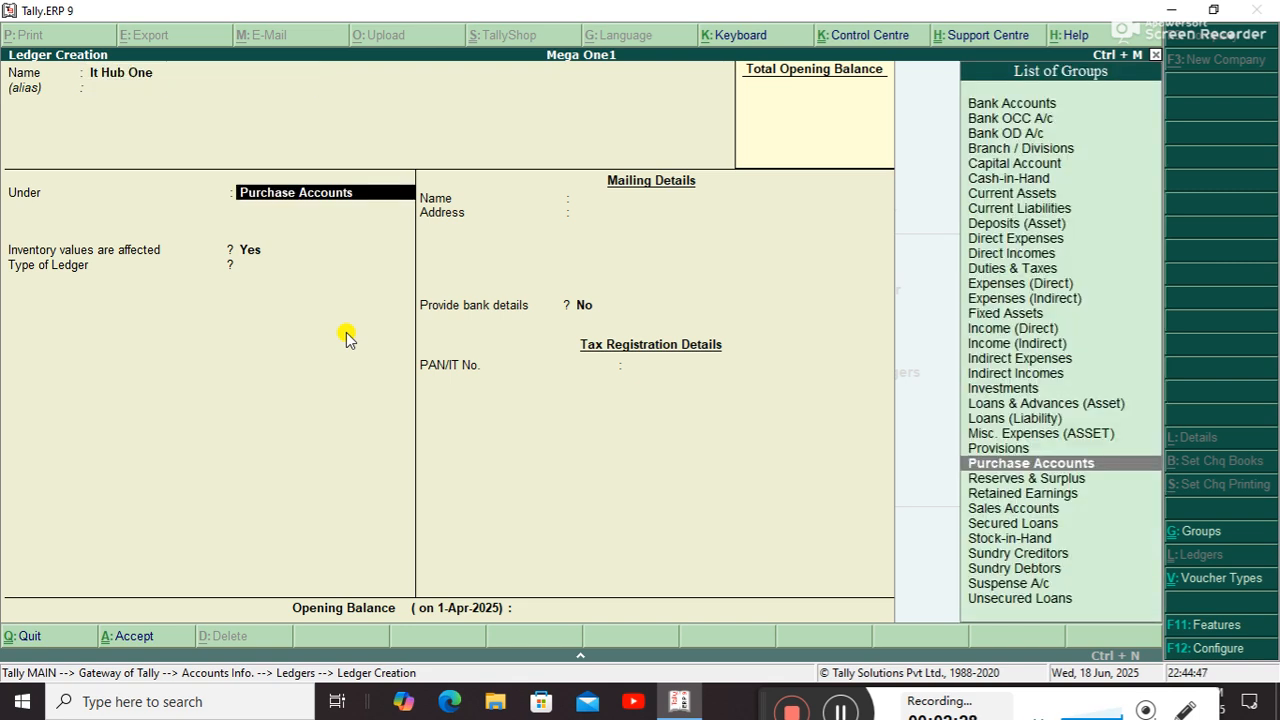
{"action": "type", "text": "S"}
{"action": "key", "text": "Down"}
{"action": "key", "text": "Down"}
{"action": "key", "text": "Down"}
{"action": "key", "text": "Down"}
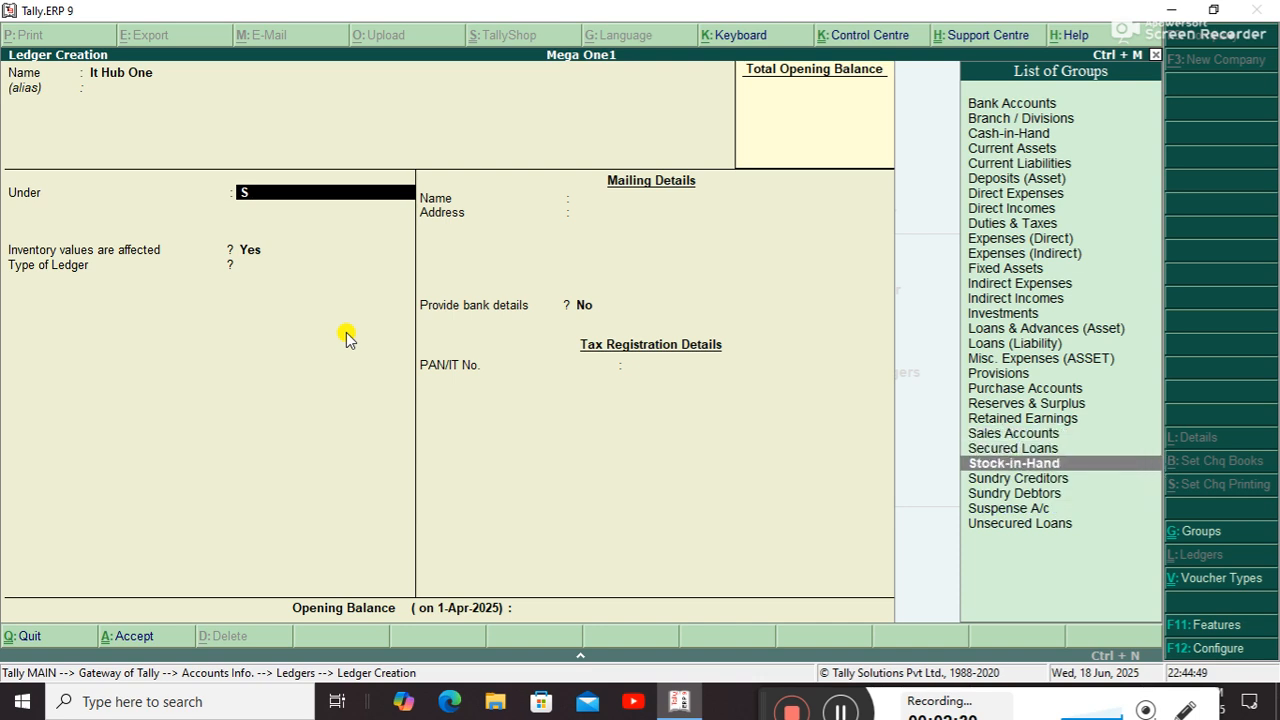
{"action": "key", "text": "Return"}
{"action": "key", "text": "Return"}
{"action": "key", "text": "Return"}
{"action": "key", "text": "Return"}
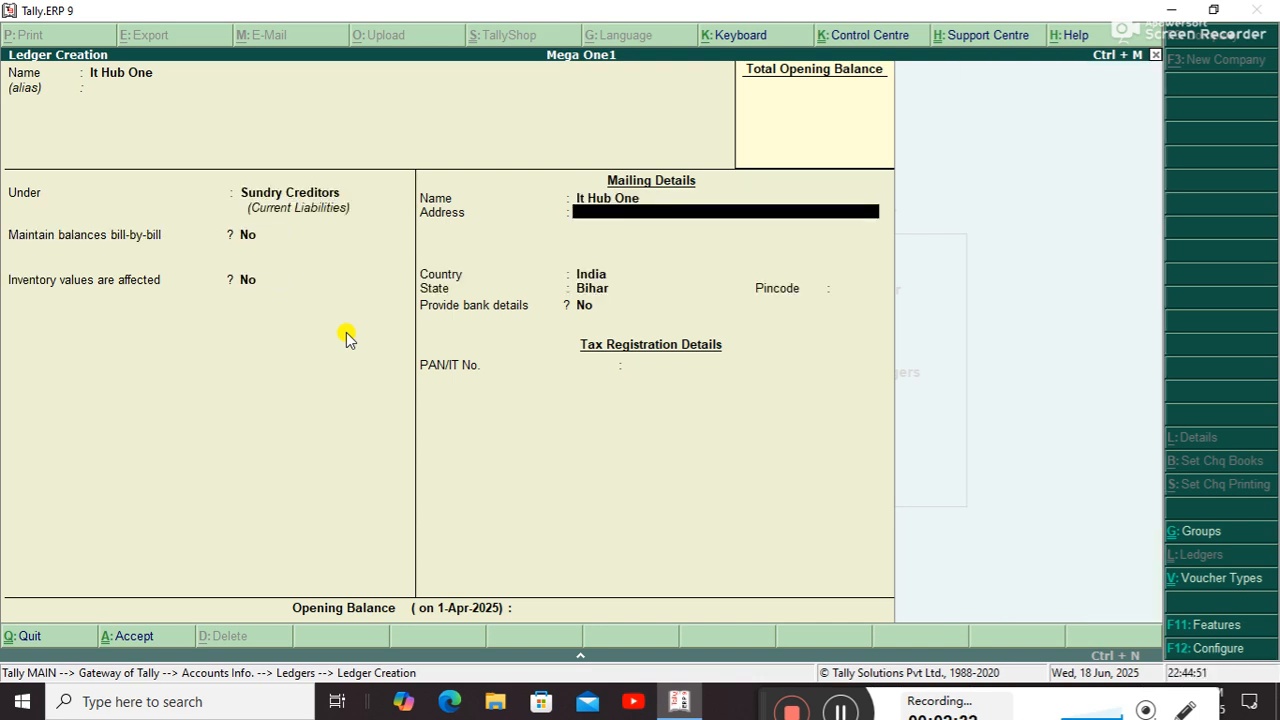
- Enter the address and pincode for the It Hub One ledger, keep India and Bihar, and save it
{"action": "type", "text": "Dhaka"}
{"action": "key", "text": "Return"}
{"action": "key", "text": "Return"}
{"action": "key", "text": "Return"}
{"action": "key", "text": "Return"}
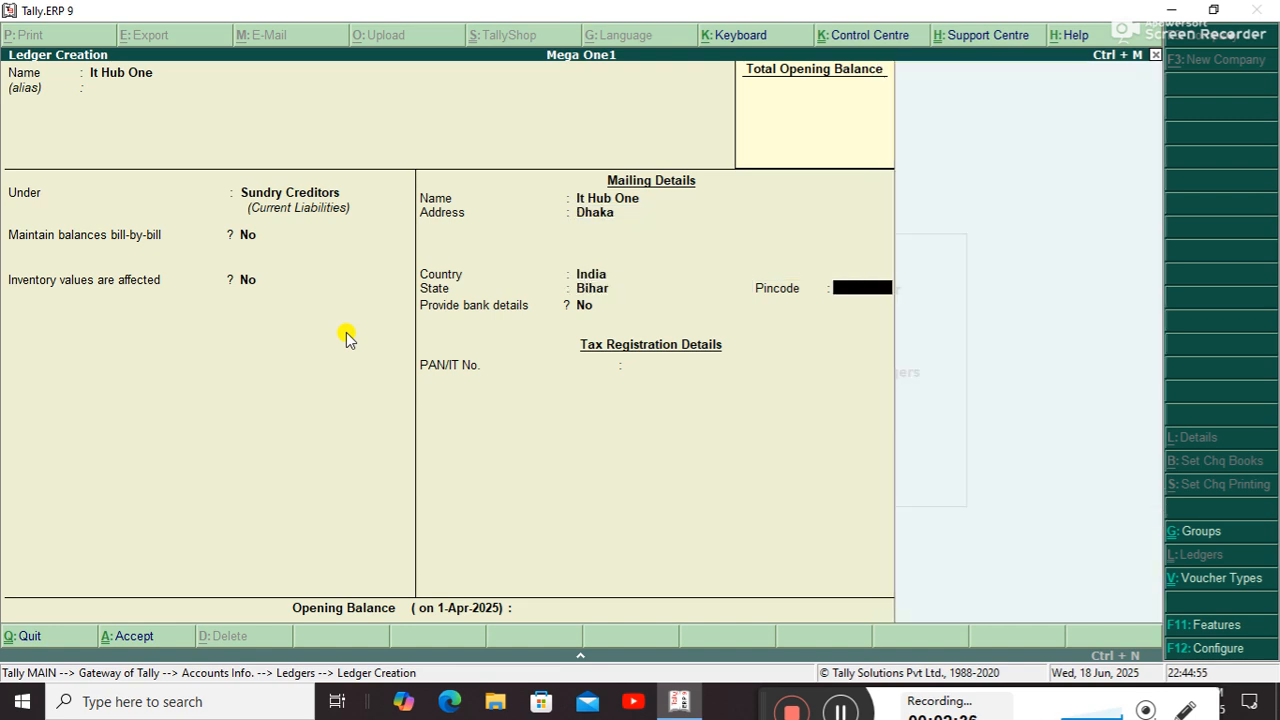
{"action": "type", "text": "845401"}
{"action": "key", "text": "Return"}
{"action": "key", "text": "Return"}
{"action": "key", "text": "Return"}
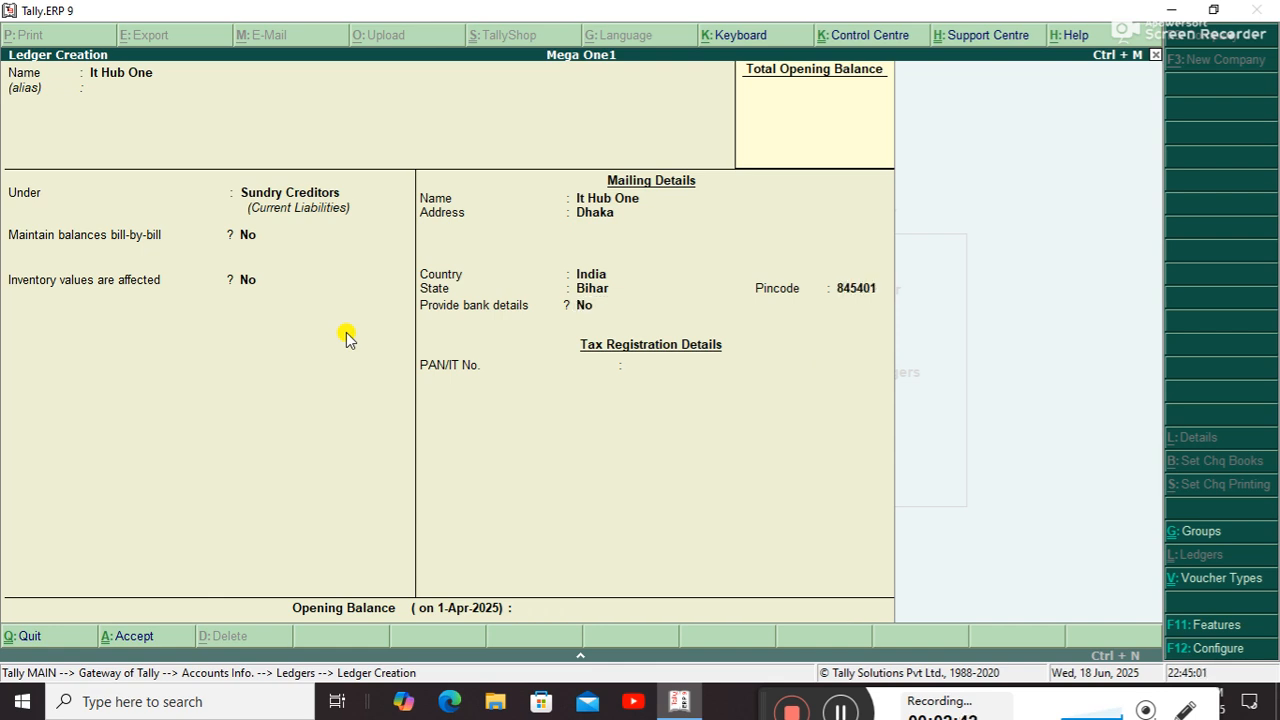
{"action": "key", "text": "Return"}
{"action": "key", "text": "Return"}
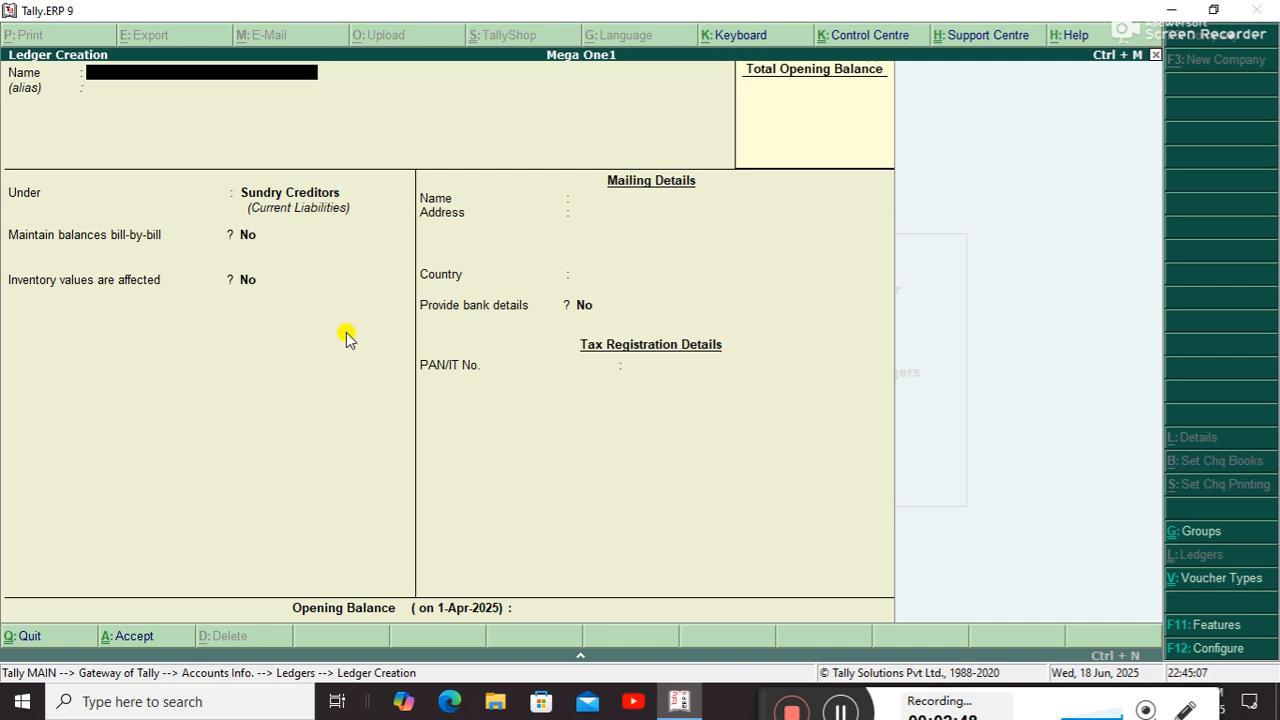
- Start a customer ledger named with the customer's name and the word Customer, and place it under Sundry Debtors
{"action": "type", "text": "Sunita cy"}
{"action": "key", "text": "BackSpace"}
{"action": "type", "text": "ustomer"}
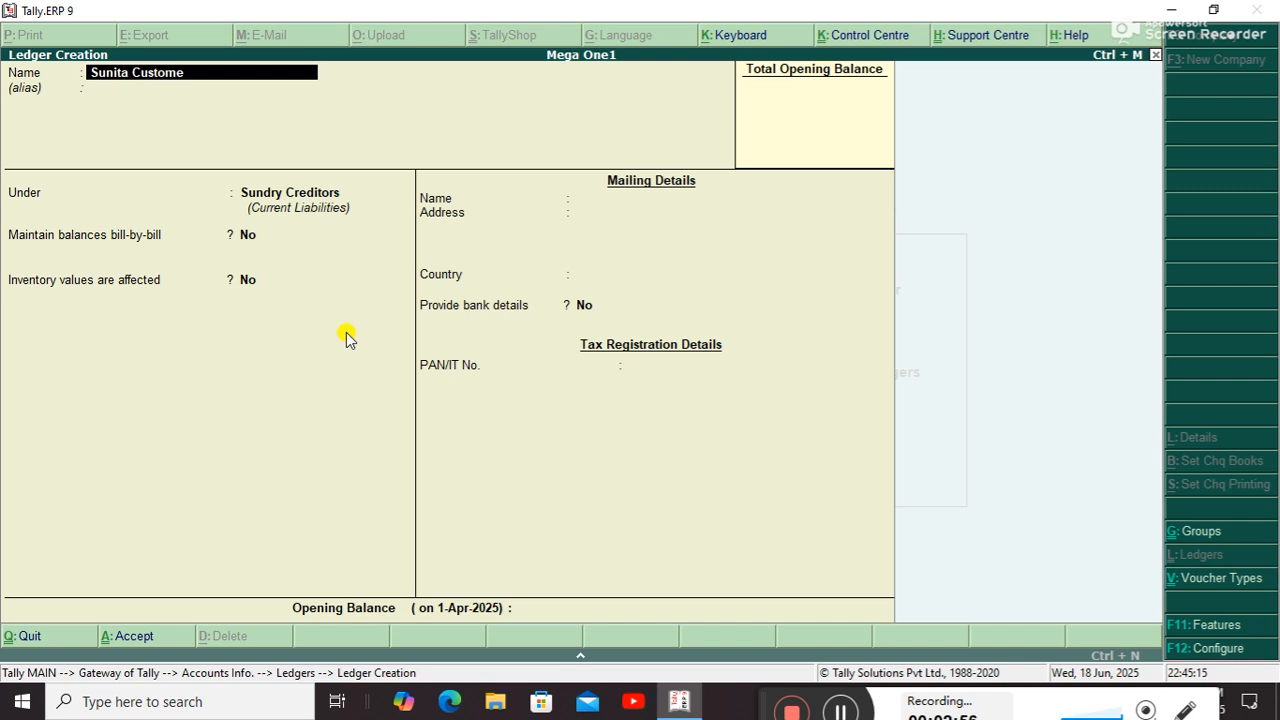
{"action": "key", "text": "Return"}
{"action": "key", "text": "Return"}
{"action": "type", "text": "S"}
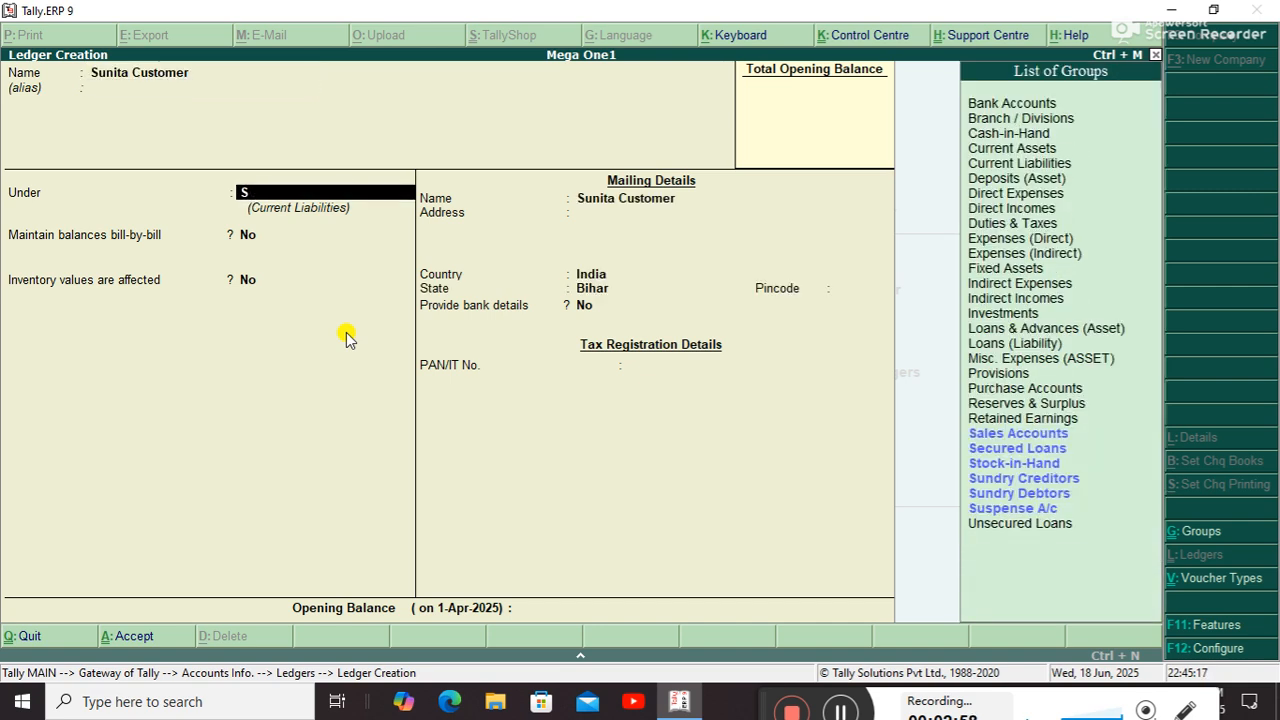
{"action": "key", "text": "Down"}
{"action": "key", "text": "Down"}
{"action": "key", "text": "Down"}
{"action": "key", "text": "Down"}
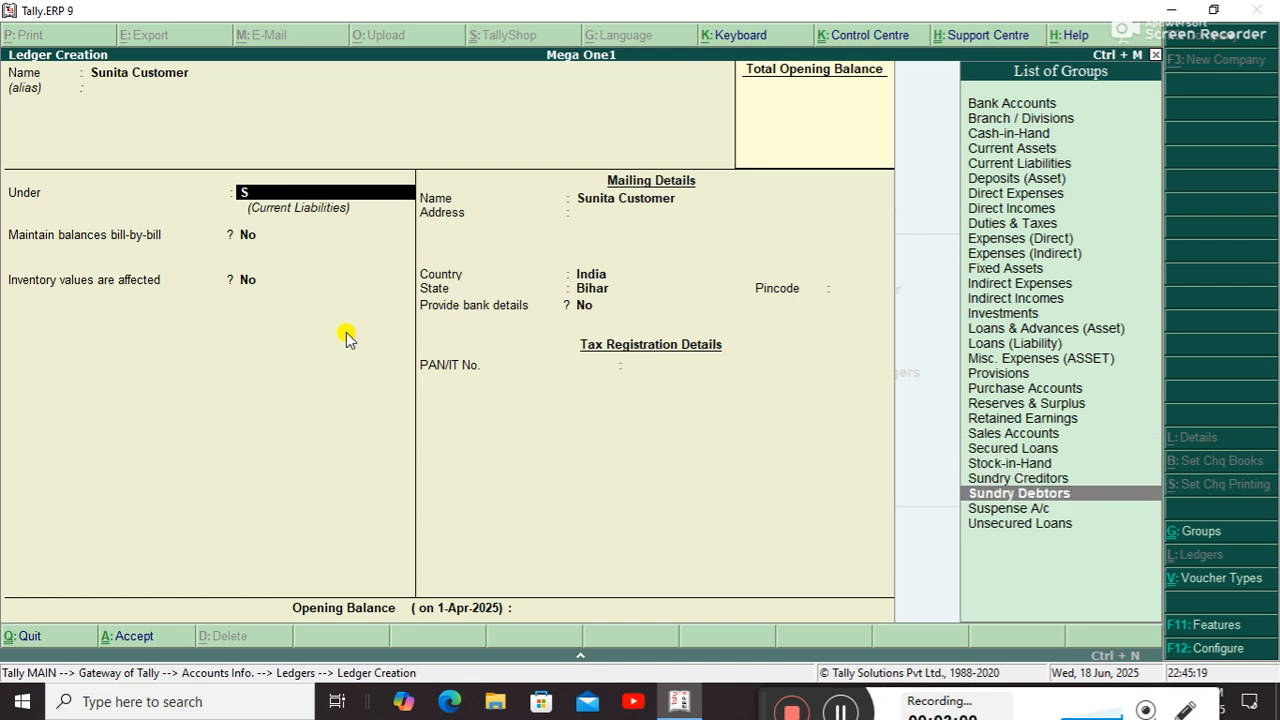
{"action": "key", "text": "Return"}
- Save the customer ledger with its default details and leave ledger creation for the Gateway of Tally
{"action": "key", "text": "Return"}
{"action": "key", "text": "Return"}
{"action": "key", "text": "Return"}
{"action": "key", "text": "Return"}
{"action": "key", "text": "Return"}
{"action": "key", "text": "Return"}
{"action": "key", "text": "Return"}
{"action": "key", "text": "Return"}
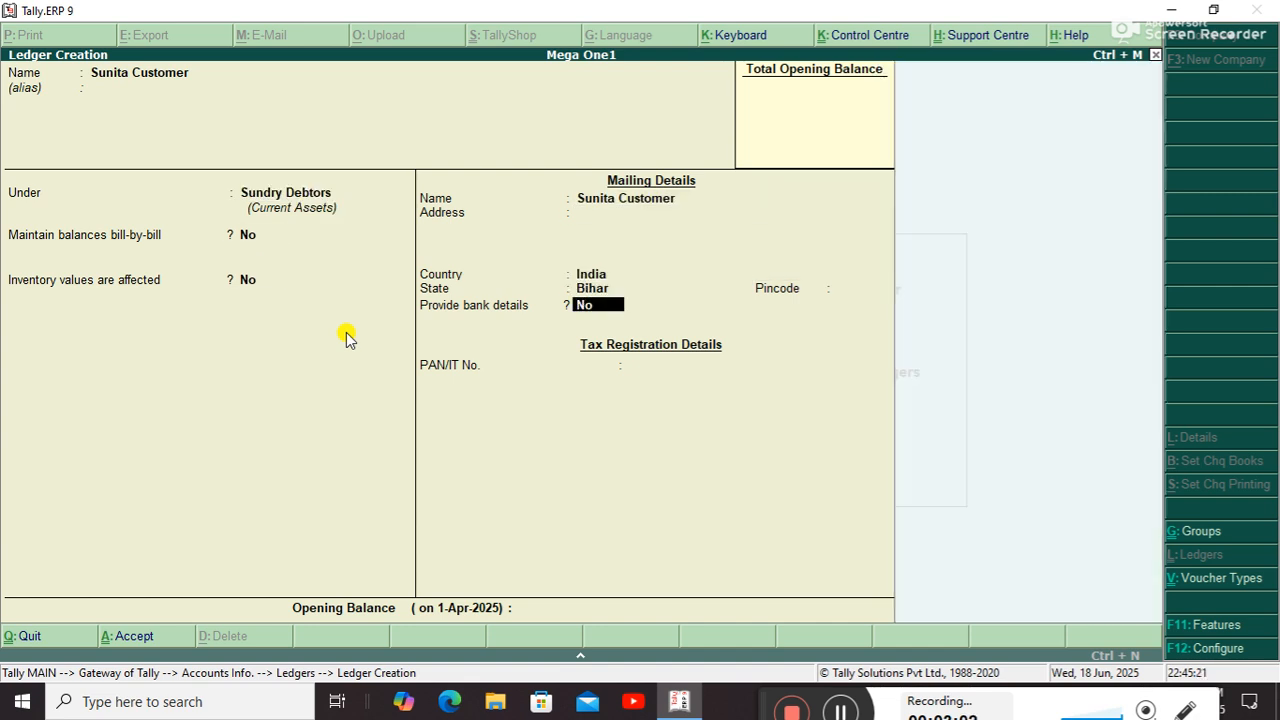
{"action": "key", "text": "Return"}
{"action": "key", "text": "Return"}
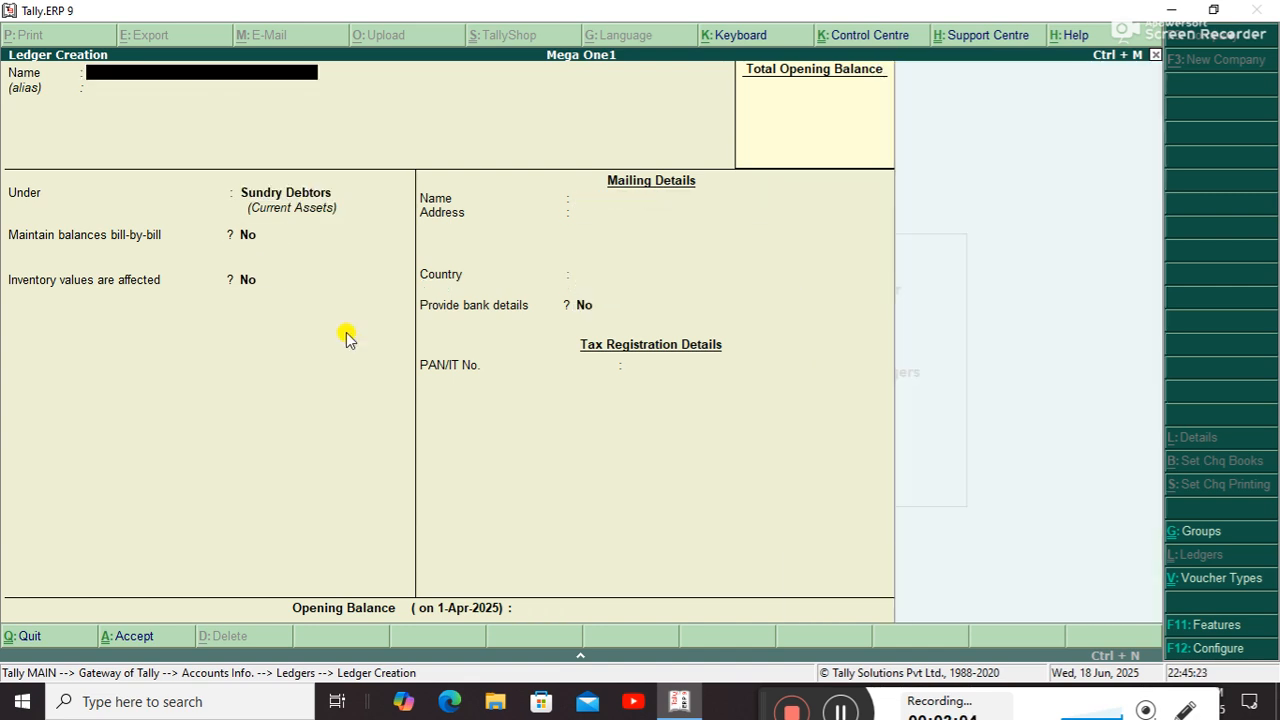
{"action": "key", "text": "Escape"}
{"action": "key", "text": "y"}
{"action": "key", "text": "Escape"}
{"action": "key", "text": "Escape"}
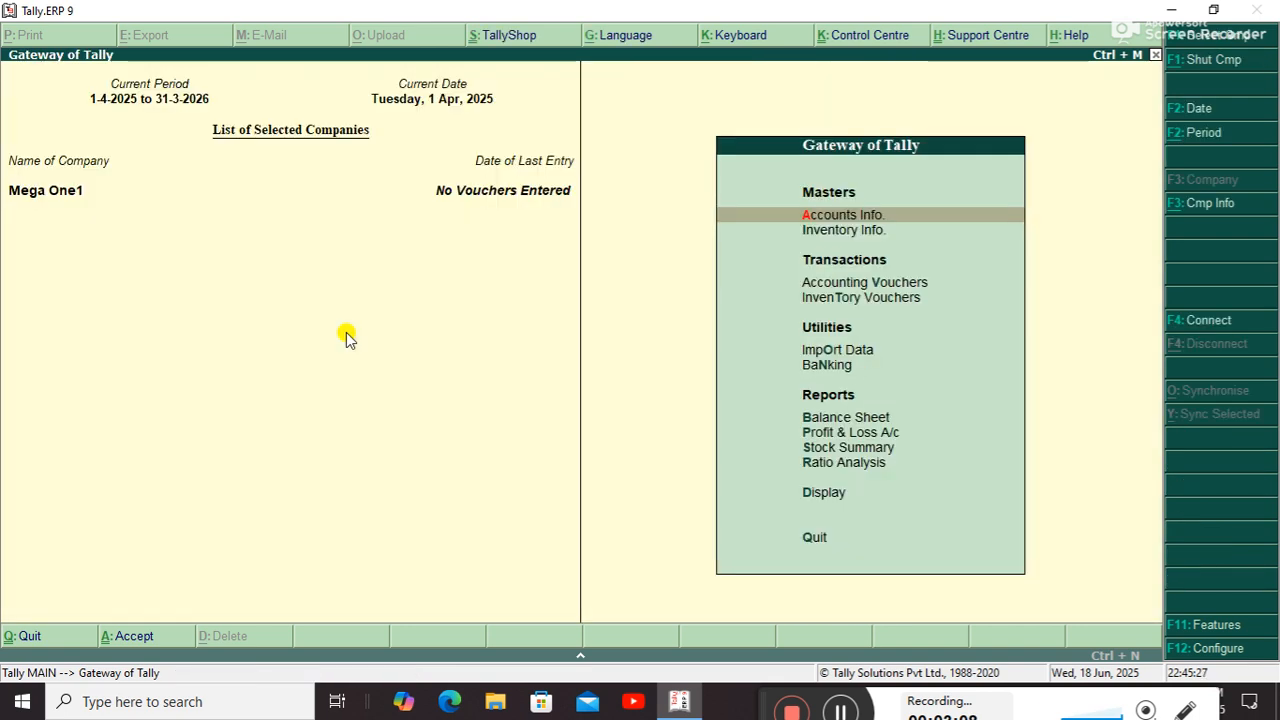
- Create a simple unit of measure with symbol pcs, formal name Piexe and 0 decimal places, and leave unit creation
{"action": "key", "text": "Down"}
{"action": "key", "text": "Return"}
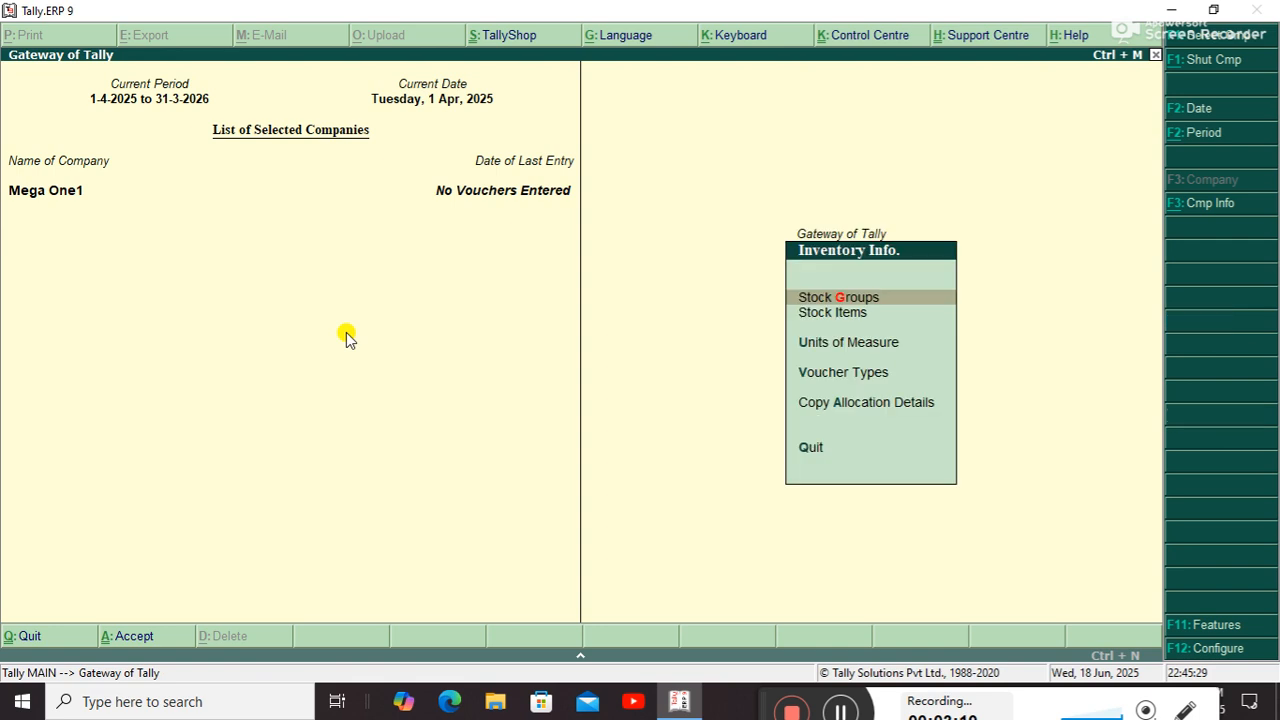
{"action": "key", "text": "Down"}
{"action": "key", "text": "Down"}
{"action": "key", "text": "Down"}
{"action": "key", "text": "Up"}
{"action": "key", "text": "Return"}
{"action": "key", "text": "Return"}
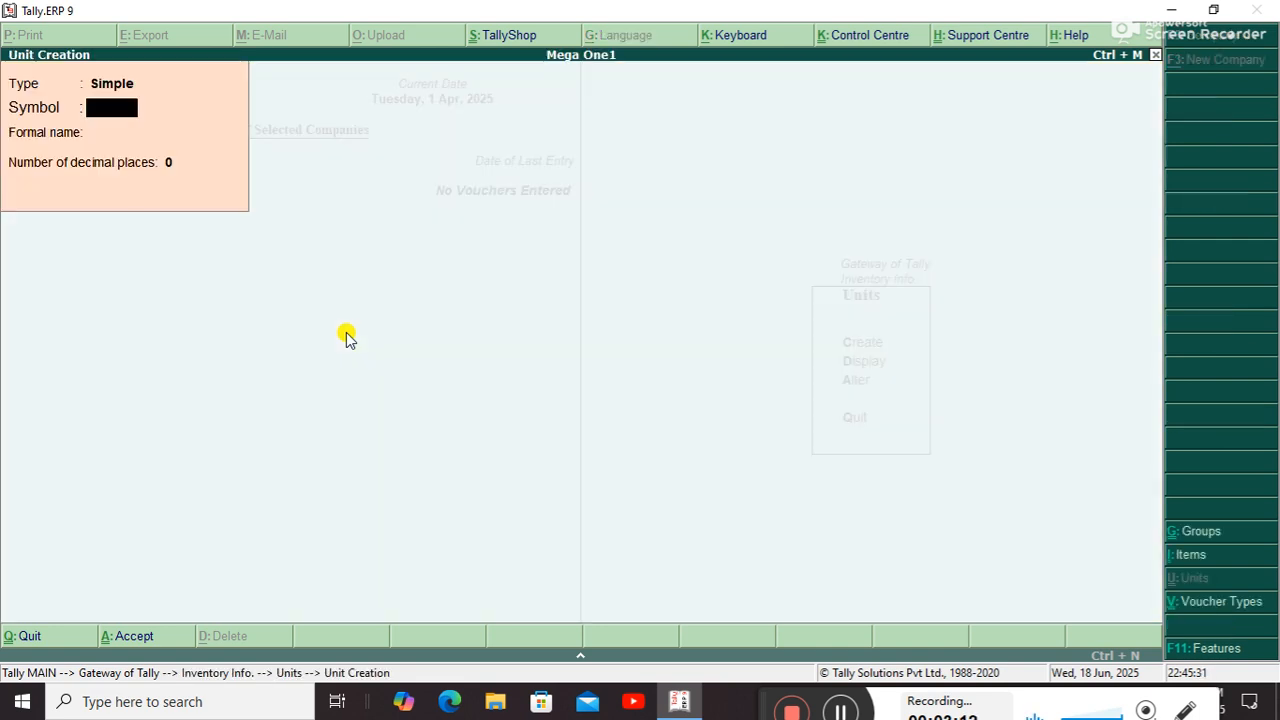
{"action": "type", "text": "pcs"}
{"action": "key", "text": "Return"}
{"action": "type", "text": "Piexe"}
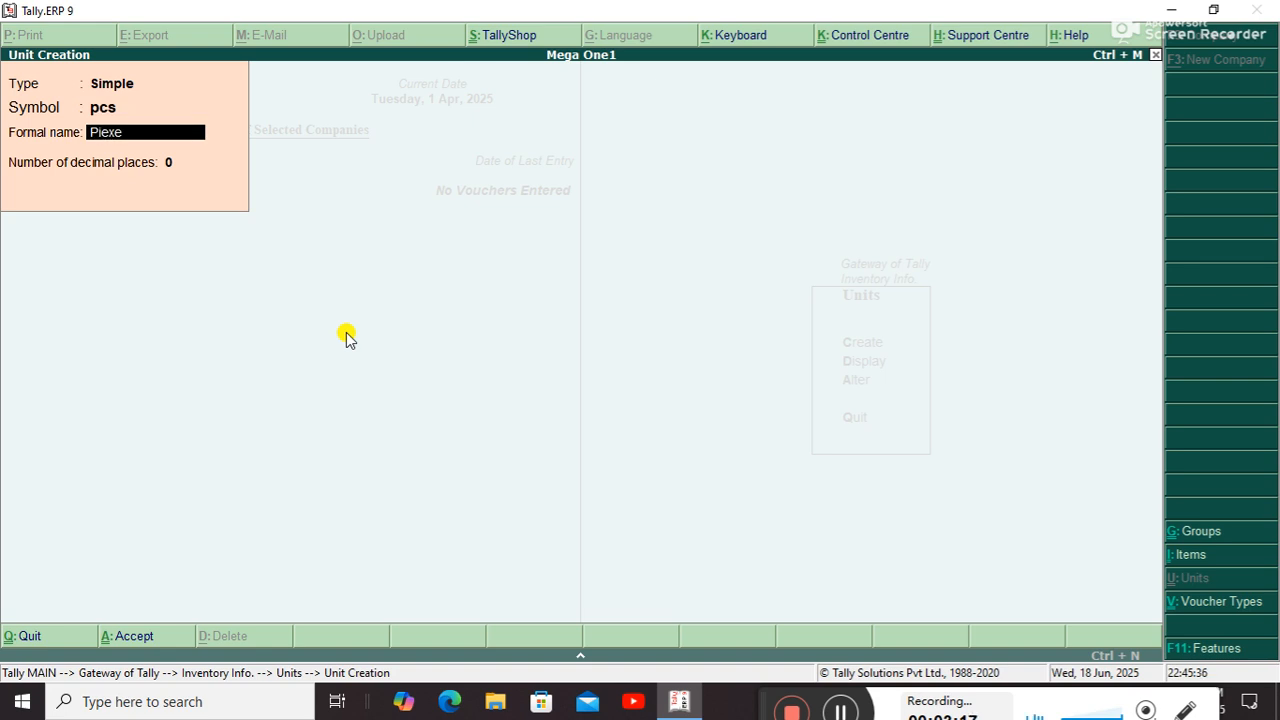
{"action": "key", "text": "ctrl+a"}
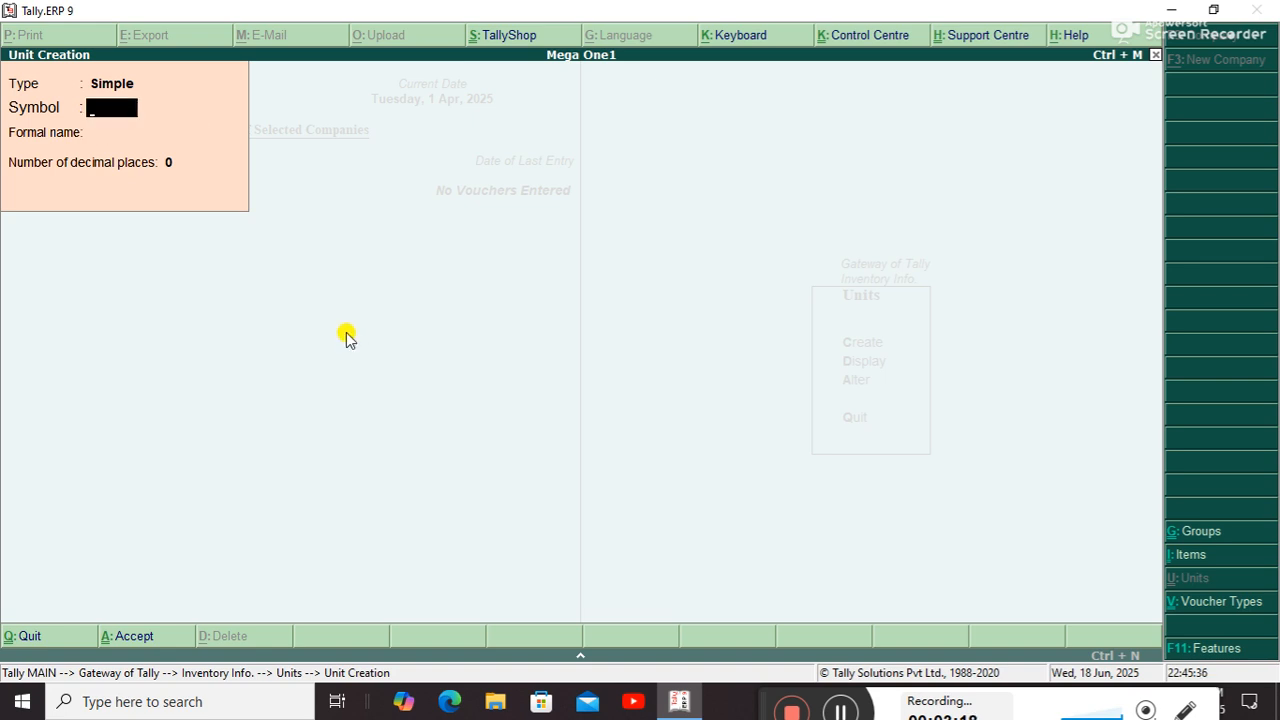
{"action": "key", "text": "Escape"}
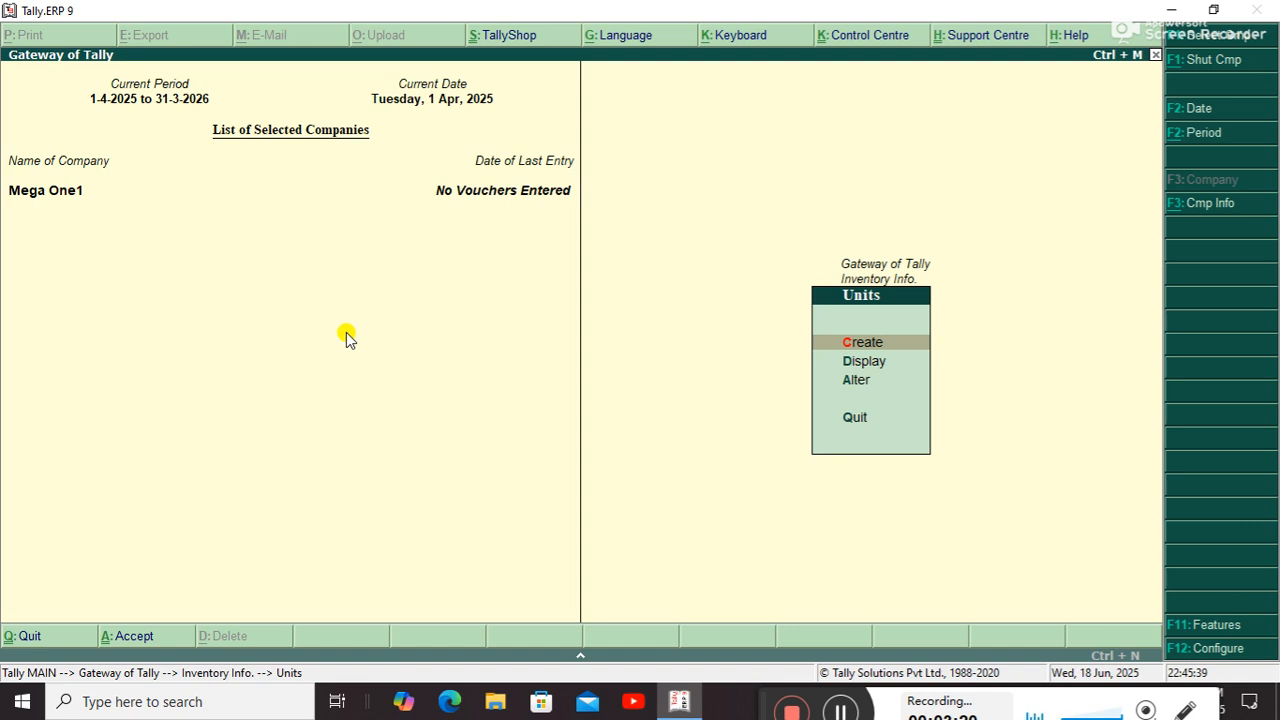
{"action": "key", "text": "Escape"}
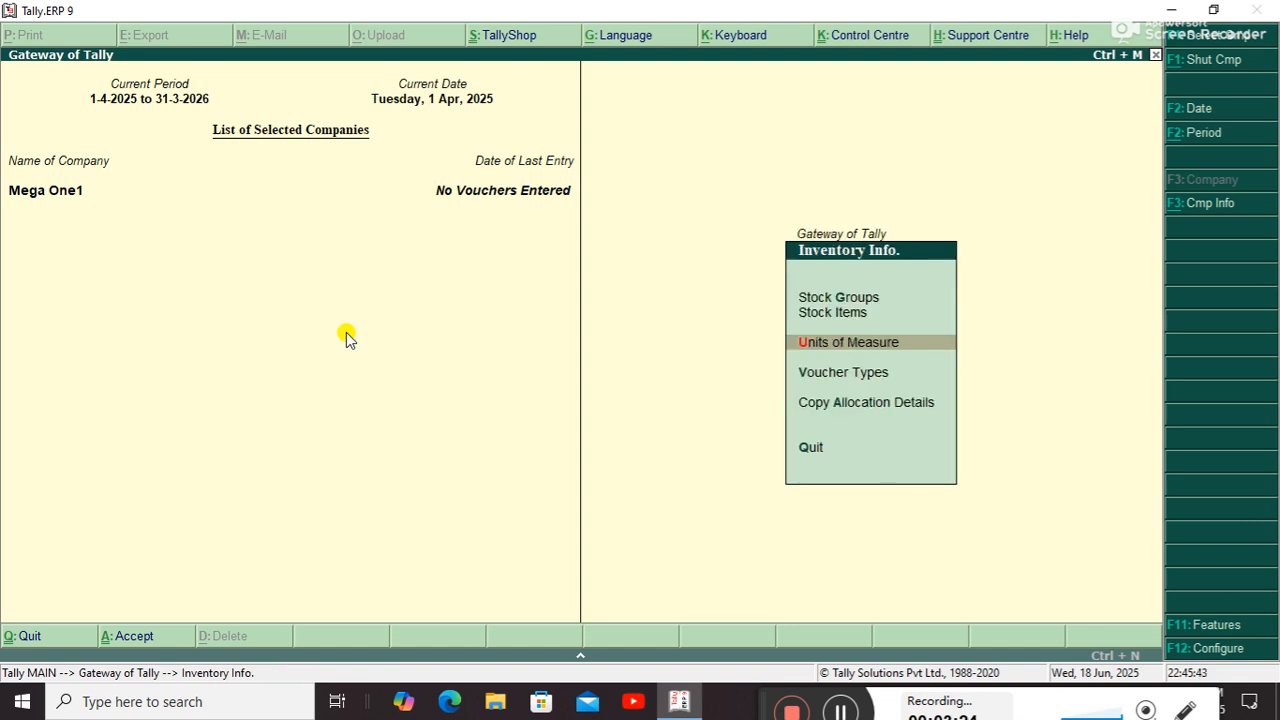
- Enable the separate discount column in invoices in the company's inventory features, keep the other settings, and save
{"action": "key", "text": "F11"}
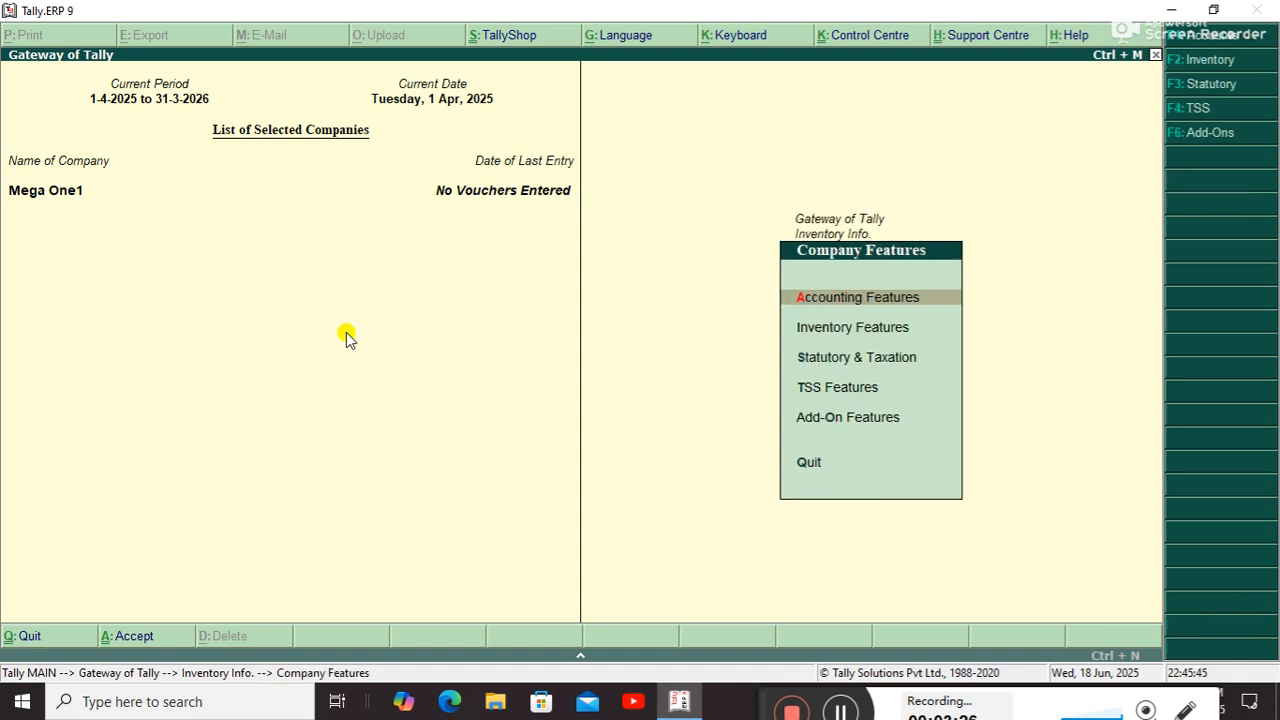
{"action": "key", "text": "i"}
{"action": "key", "text": "Return"}
{"action": "key", "text": "Return"}
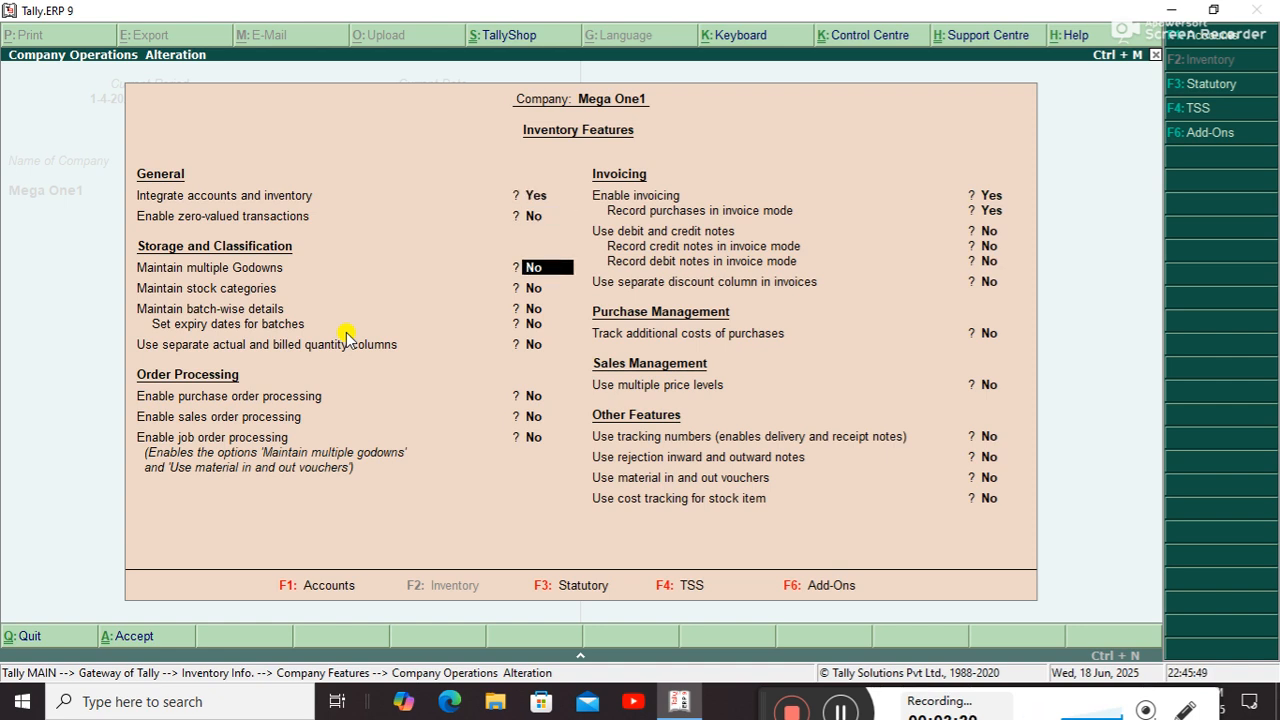
{"action": "key", "text": "Return"}
{"action": "key", "text": "Return"}
{"action": "key", "text": "Return"}
{"action": "key", "text": "Return"}
{"action": "key", "text": "Return"}
{"action": "key", "text": "Return"}
{"action": "key", "text": "Return"}
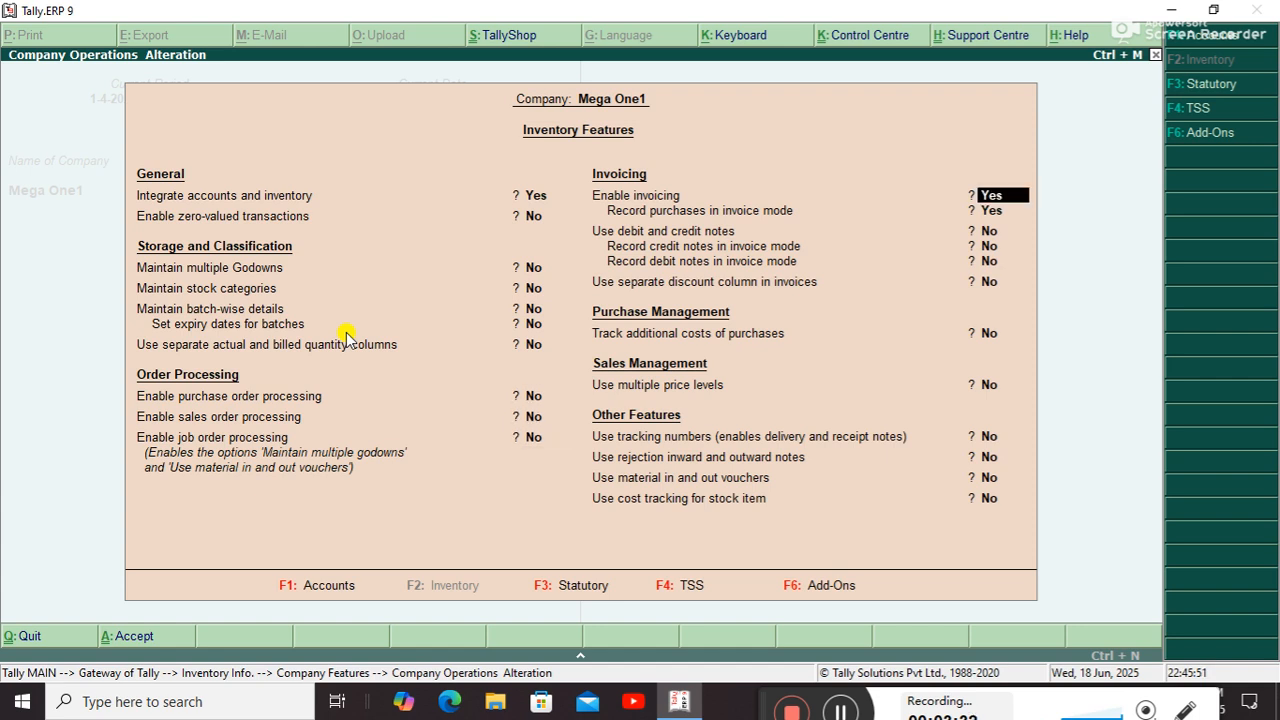
{"action": "key", "text": "Return"}
{"action": "key", "text": "Return"}
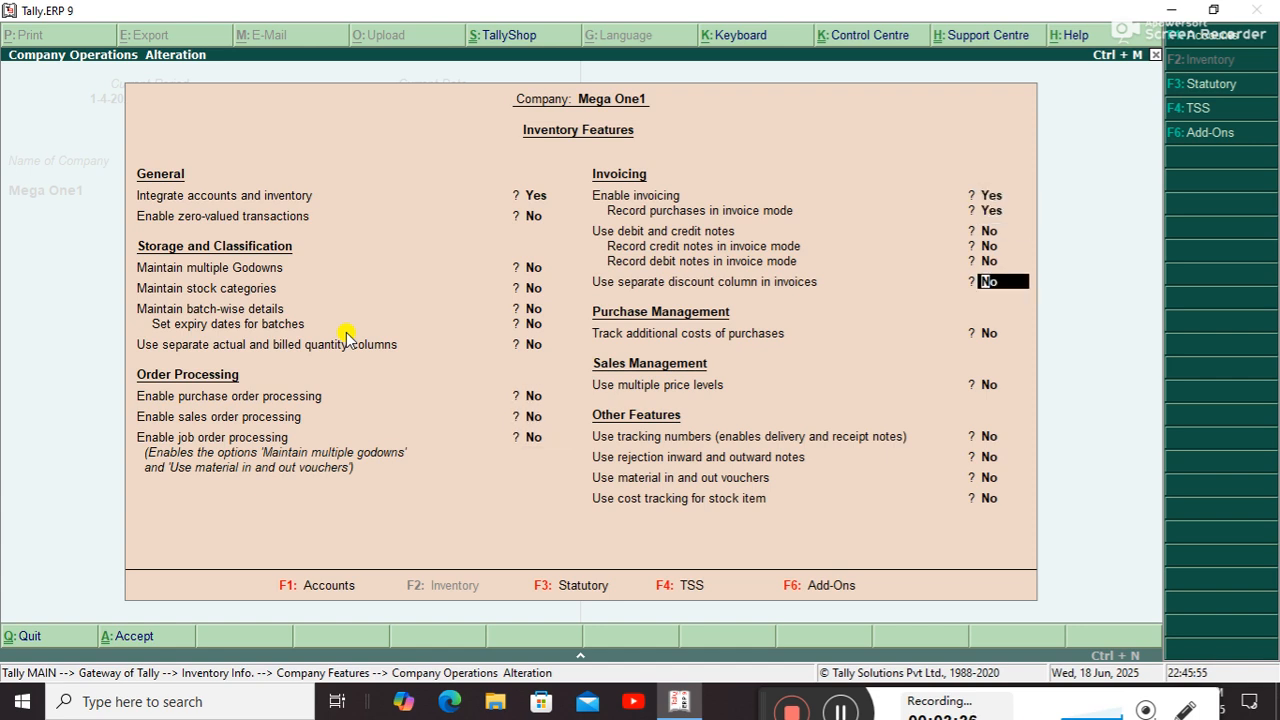
{"action": "type", "text": "yes"}
{"action": "key", "text": "ctrl+a"}
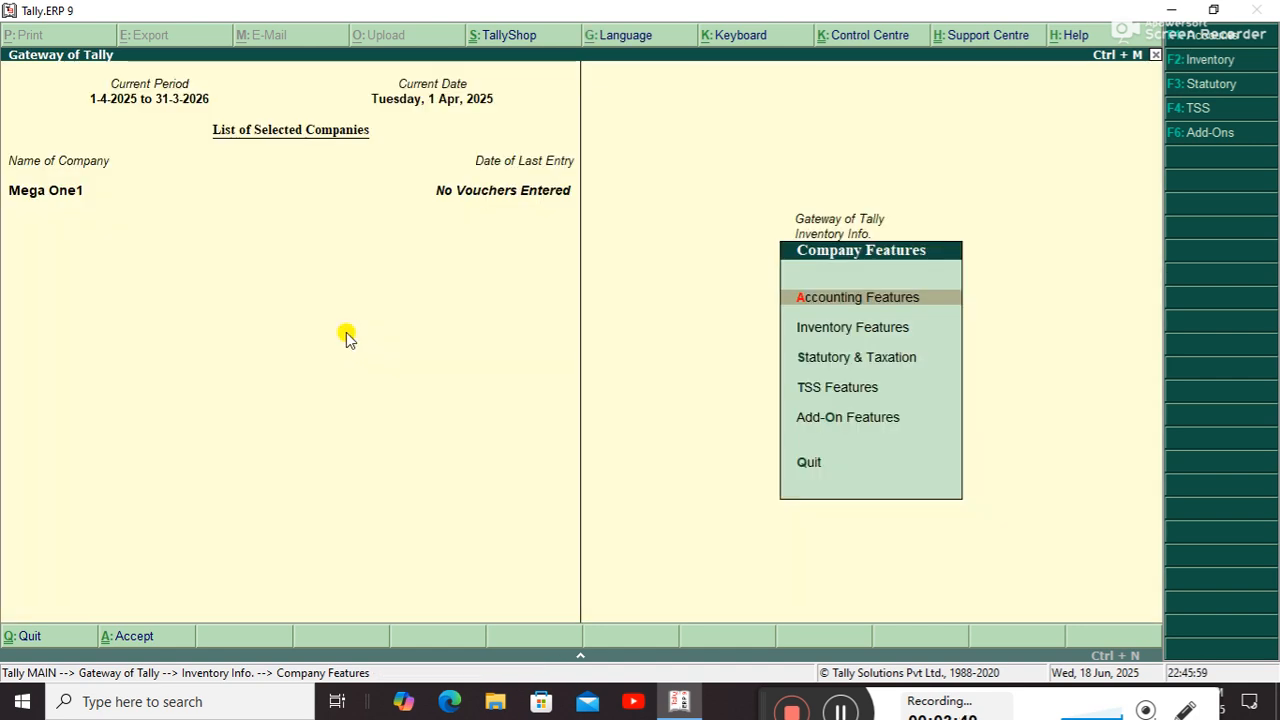
{"action": "key", "text": "Escape"}
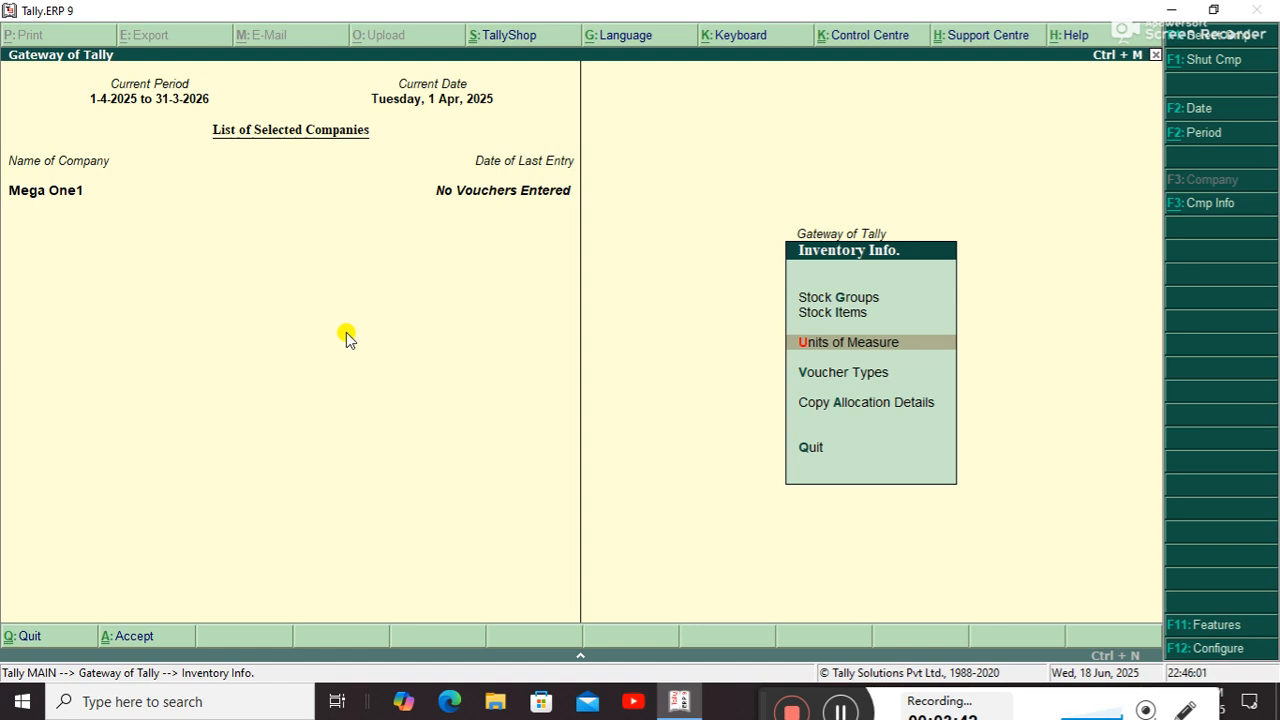
- Create the stock groups Intex and Quick Heal under Primary, without adding item quantities
{"action": "key", "text": "Up"}
{"action": "key", "text": "Up"}
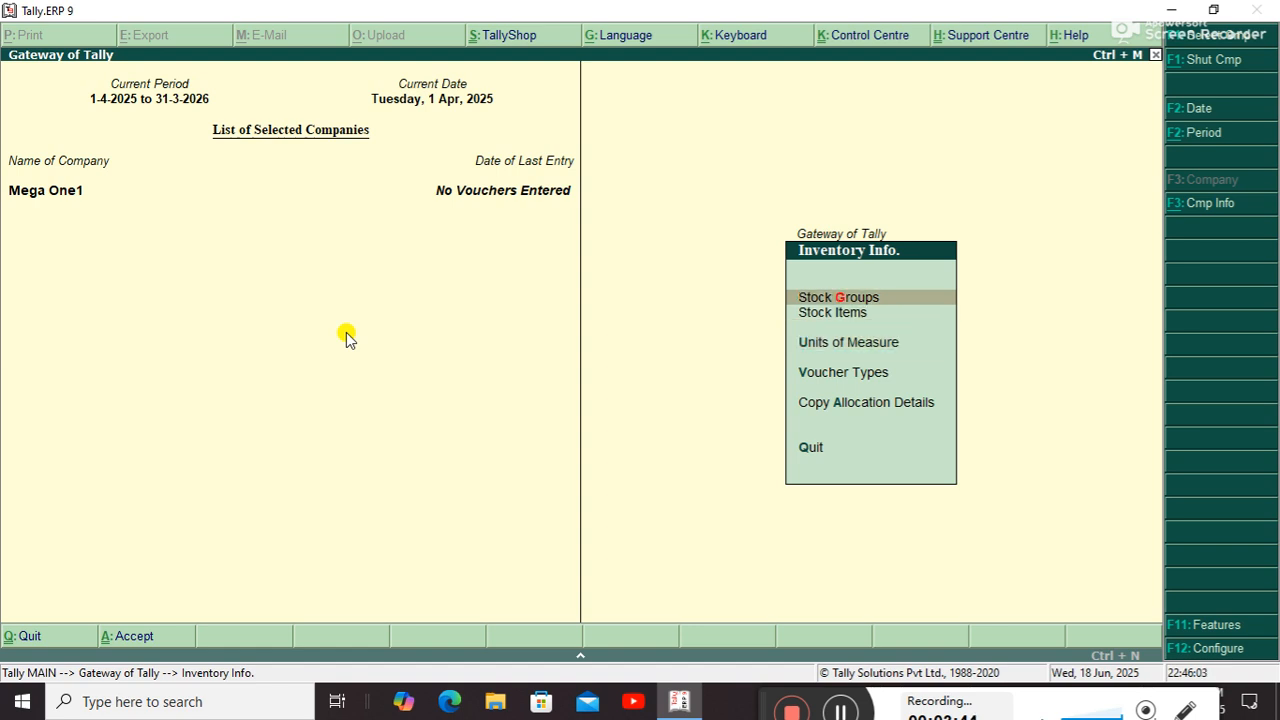
{"action": "key", "text": "Return"}
{"action": "key", "text": "Return"}
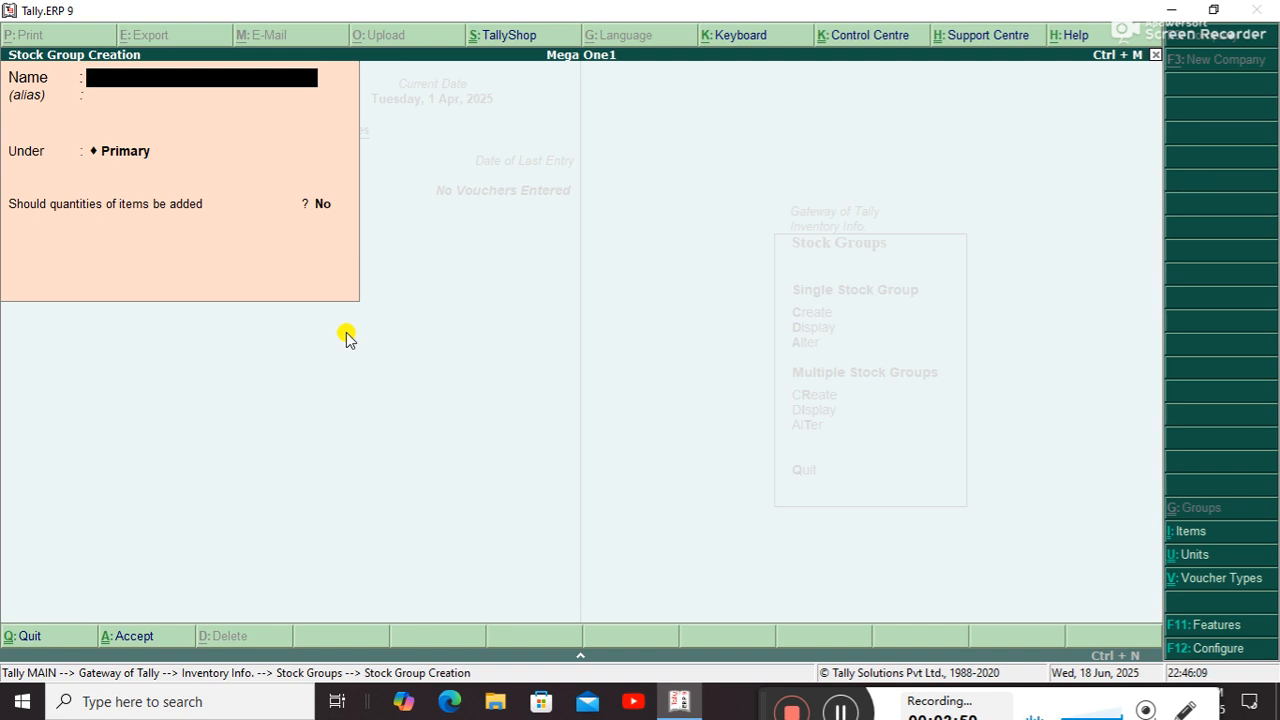
{"action": "type", "text": "Quick Hea"}
{"action": "key", "text": "Return"}
{"action": "key", "text": "Return"}
{"action": "key", "text": "Return"}
{"action": "key", "text": "Return"}
{"action": "key", "text": "Return"}
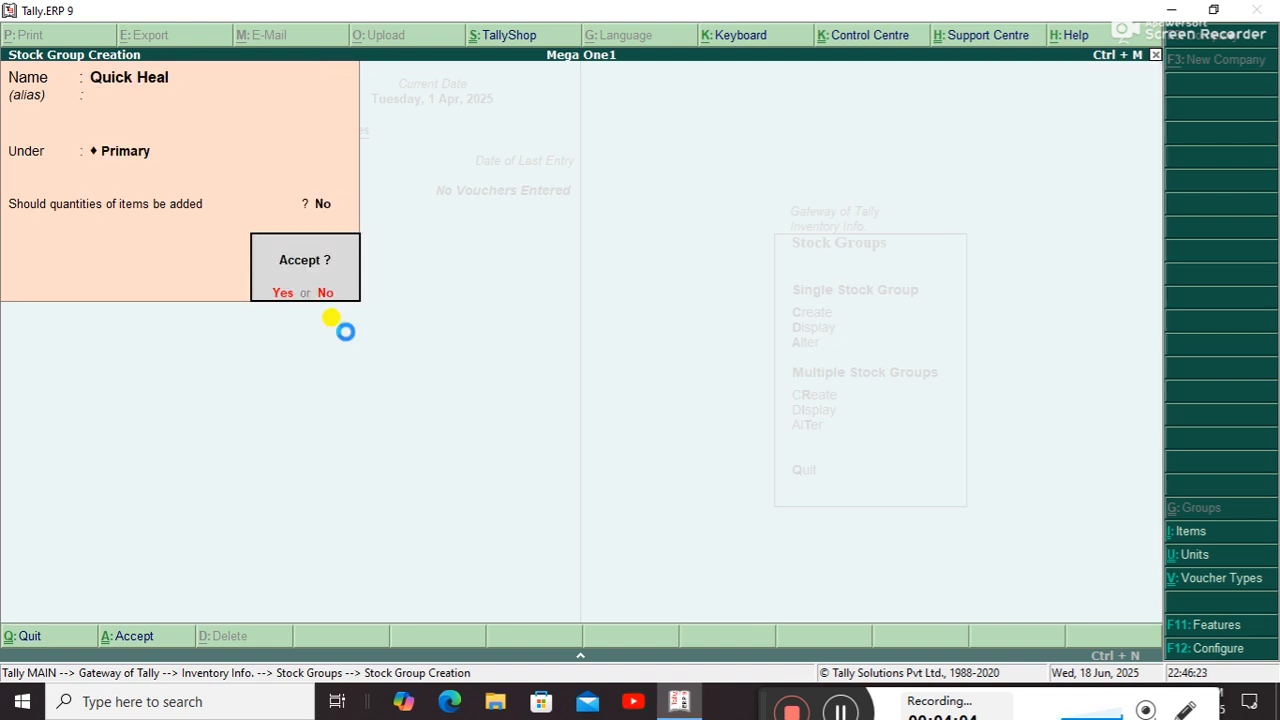
- Create the stock group Wd under Primary without adding item quantities, and leave stock group creation
{"action": "type", "text": "Wd"}
{"action": "key", "text": "Return"}
{"action": "key", "text": "Return"}
{"action": "key", "text": "Return"}
{"action": "key", "text": "Return"}
{"action": "key", "text": "Return"}
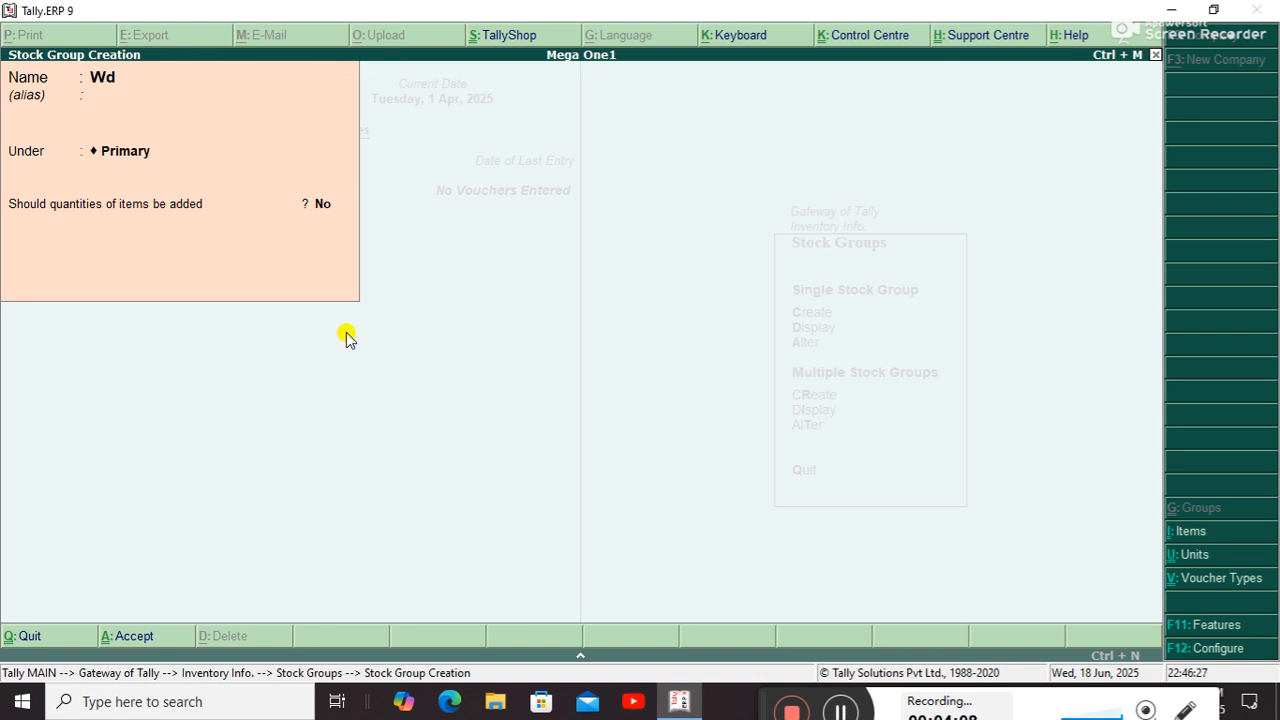
{"action": "key", "text": "Escape"}
{"action": "key", "text": "y"}
{"action": "key", "text": "Escape"}
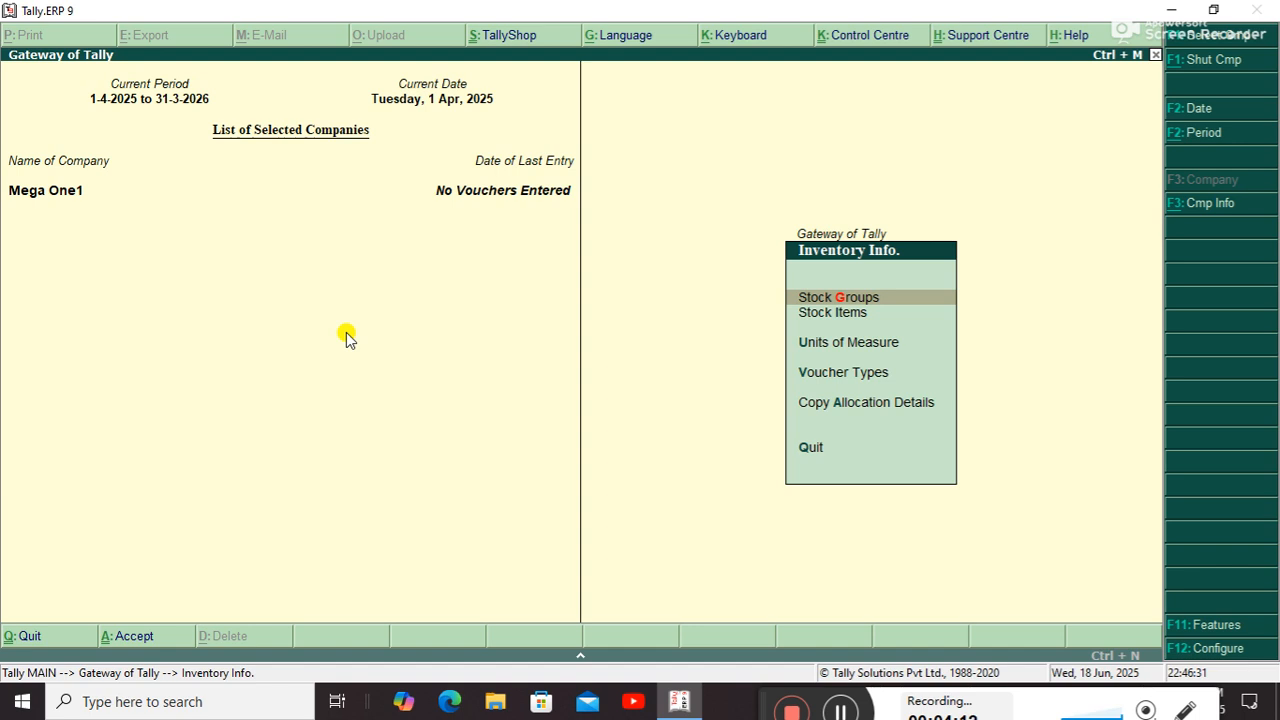
- Create the stock item Sound Box under the Intex group with unit pcs and no opening balance
{"action": "key", "text": "Down"}
{"action": "key", "text": "Return"}
{"action": "key", "text": "Return"}
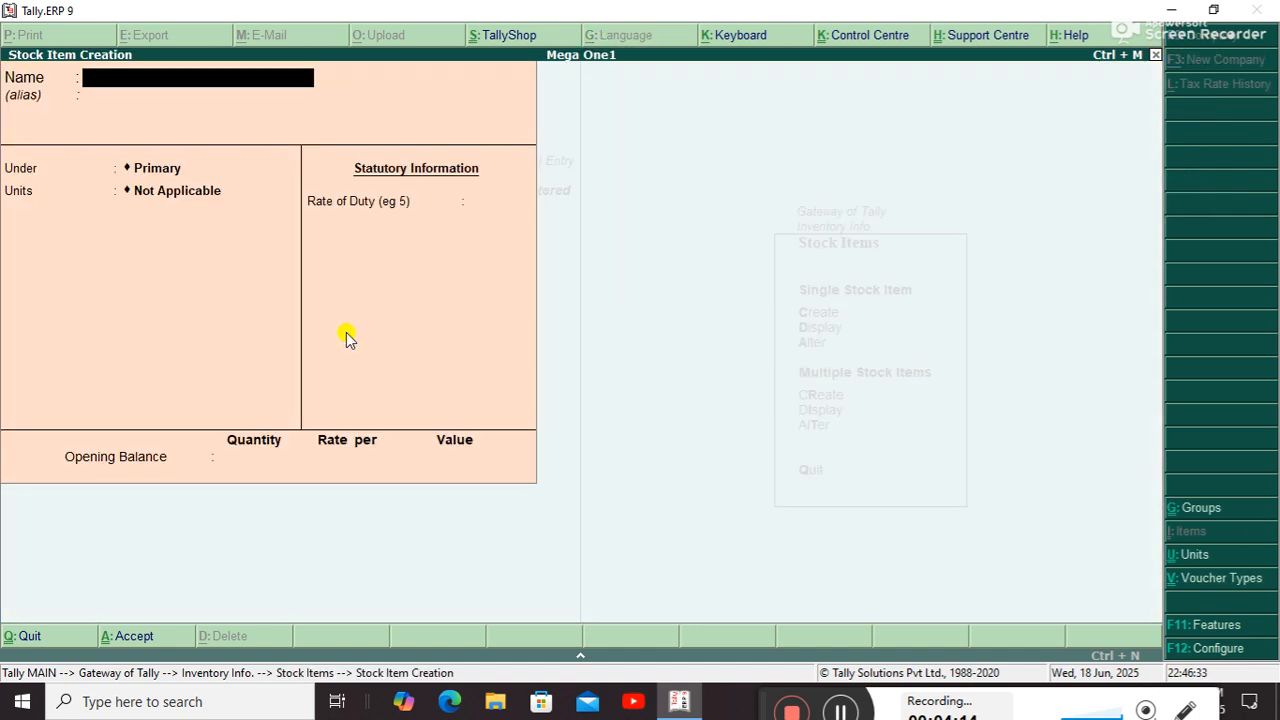
{"action": "type", "text": "Sound Box"}
{"action": "key", "text": "Return"}
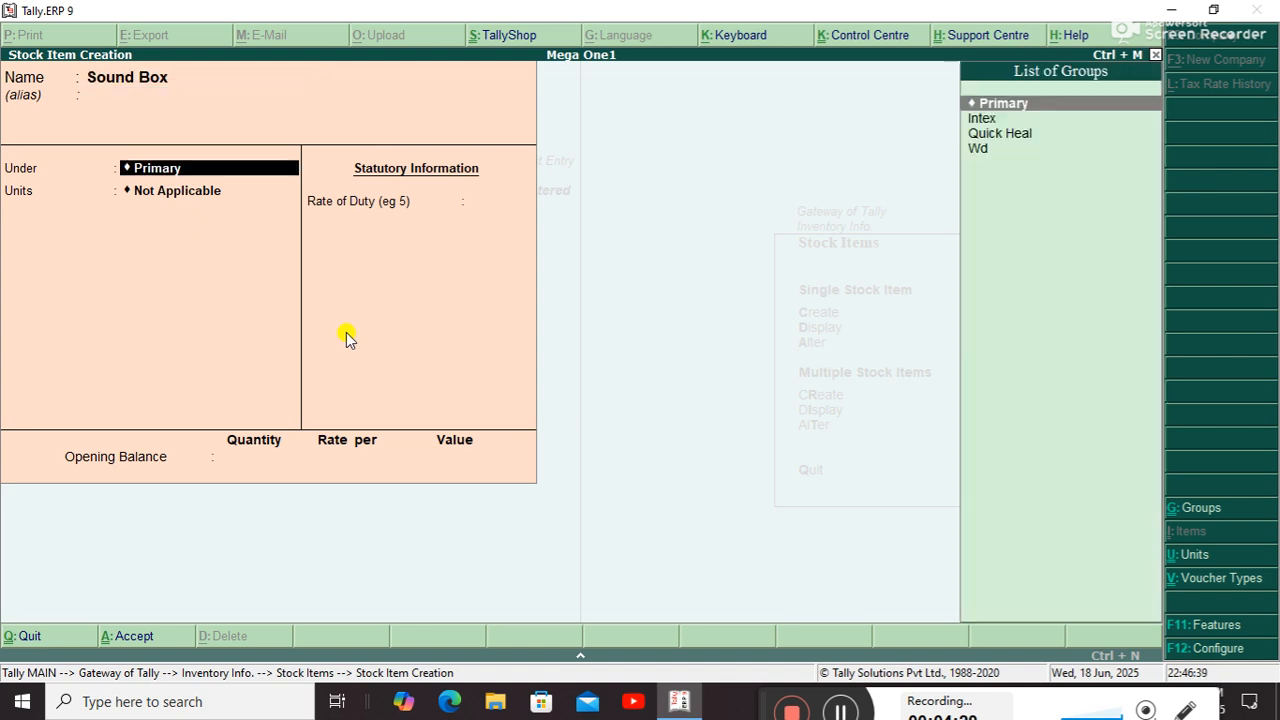
{"action": "key", "text": "Down"}
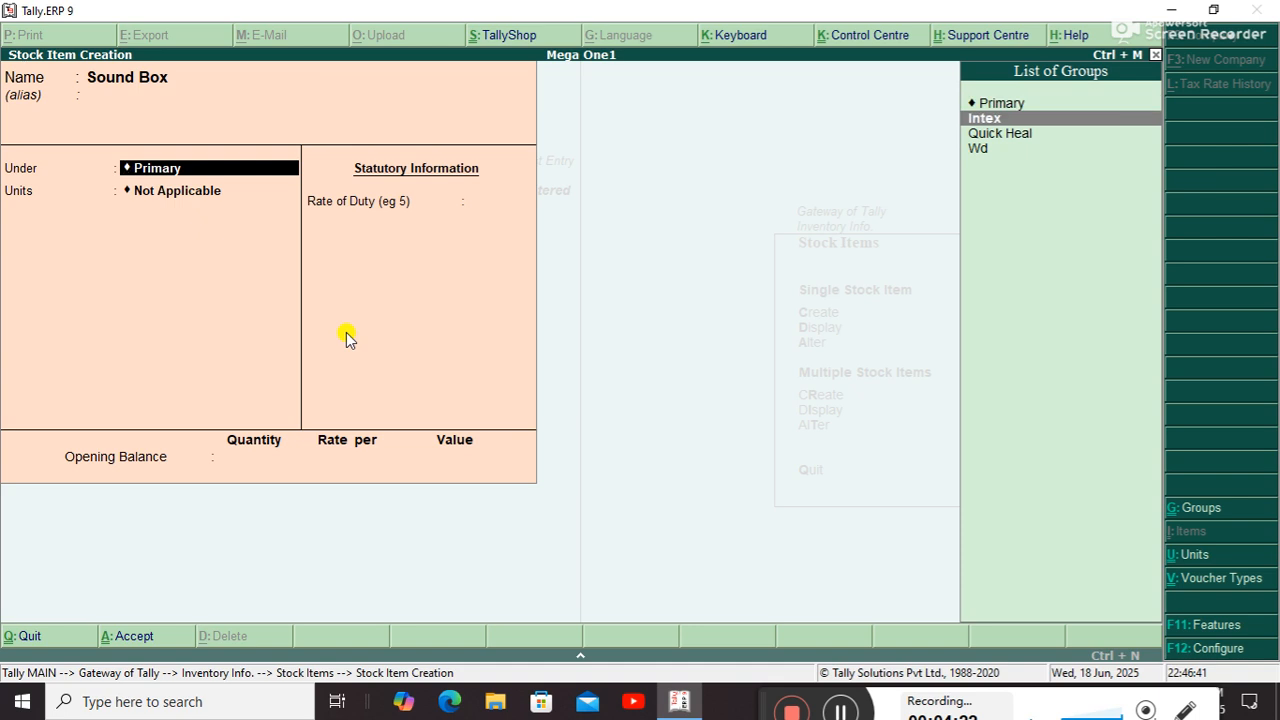
{"action": "key", "text": "Return"}
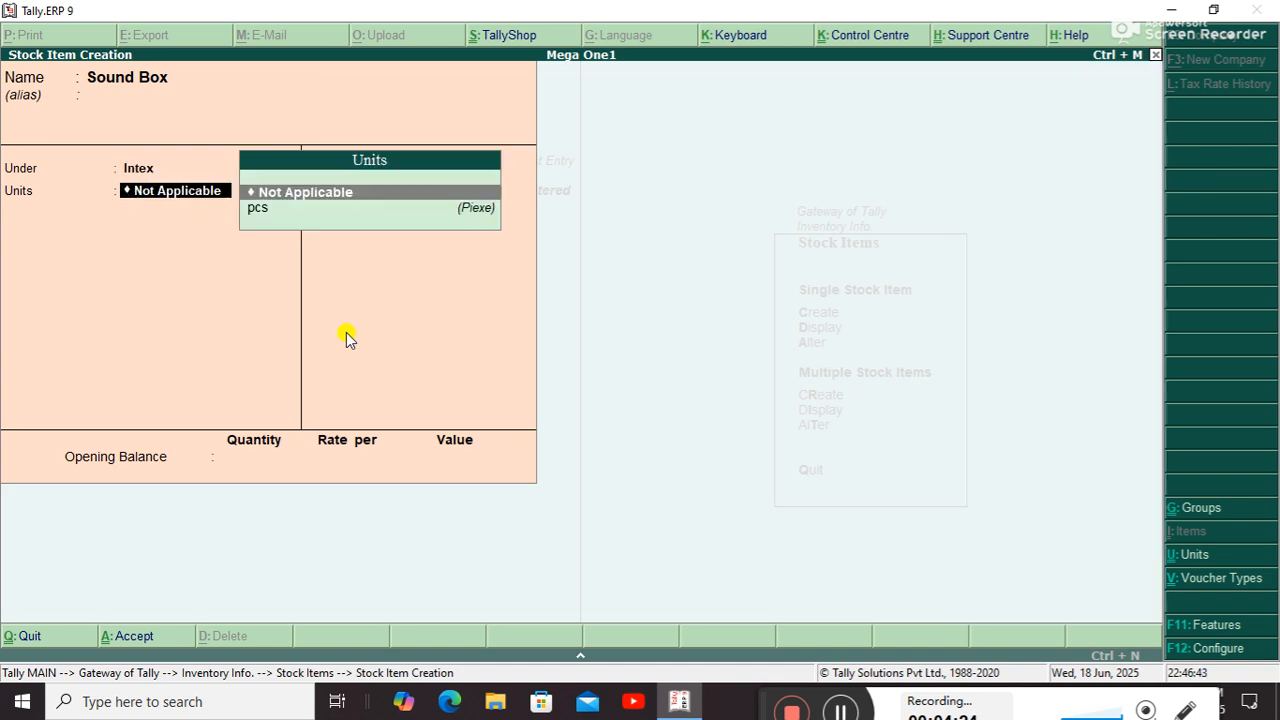
{"action": "key", "text": "Down"}
{"action": "key", "text": "Return"}
{"action": "key", "text": "Return"}
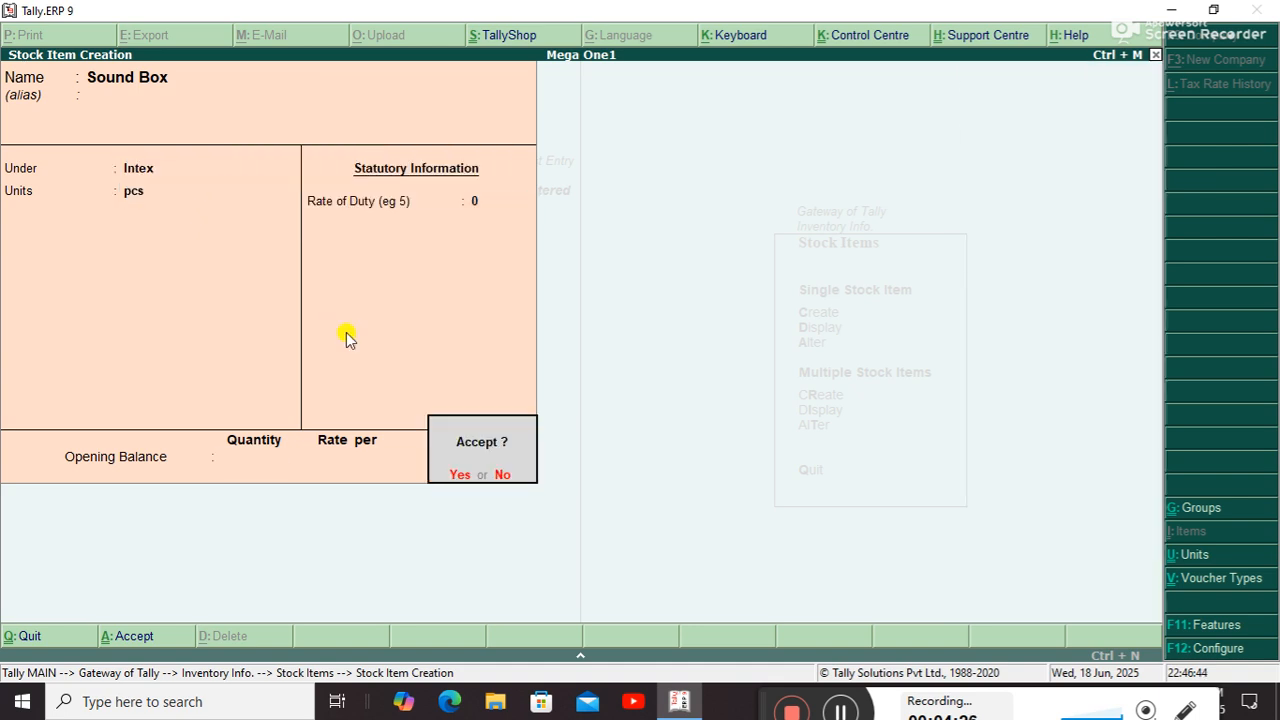
{"action": "key", "text": "Return"}
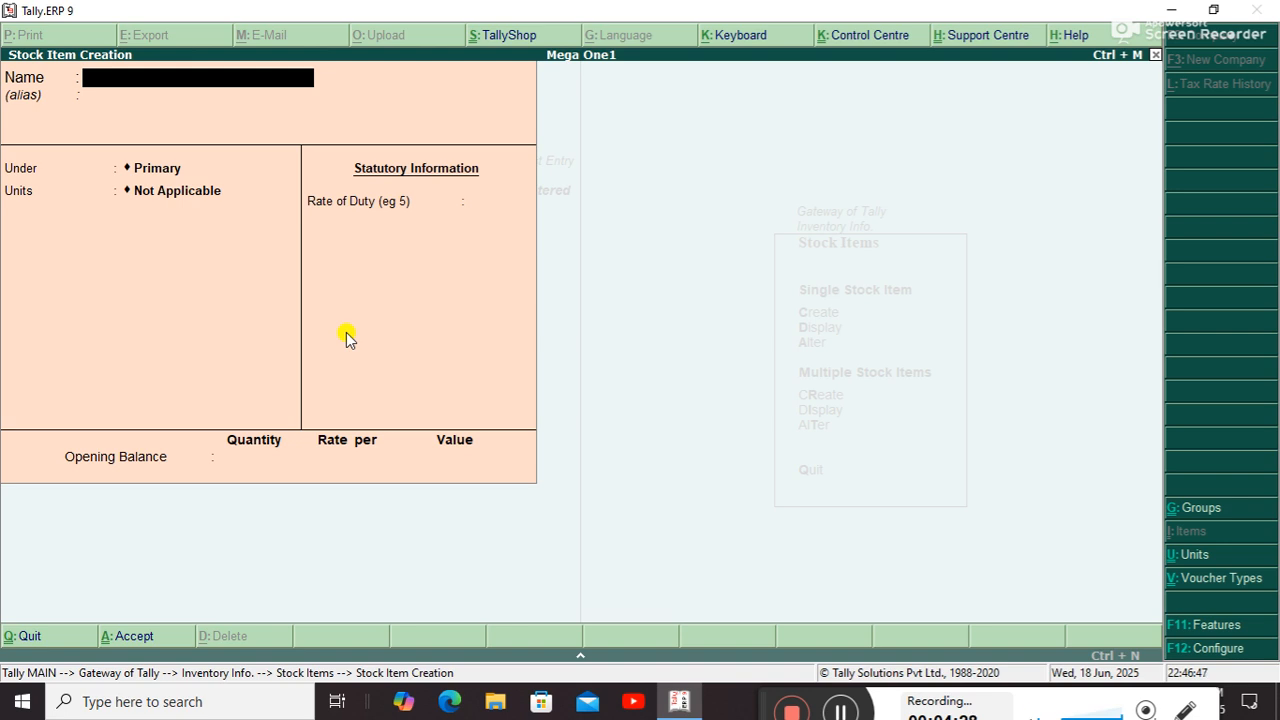
- Create the stock item Harddisk, assign its stock group and the pcs unit, and save it without an opening balance
{"action": "type", "text": "Harddisk"}
{"action": "key", "text": "Return"}
{"action": "key", "text": "Return"}
{"action": "key", "text": "Down"}
{"action": "key", "text": "Down"}
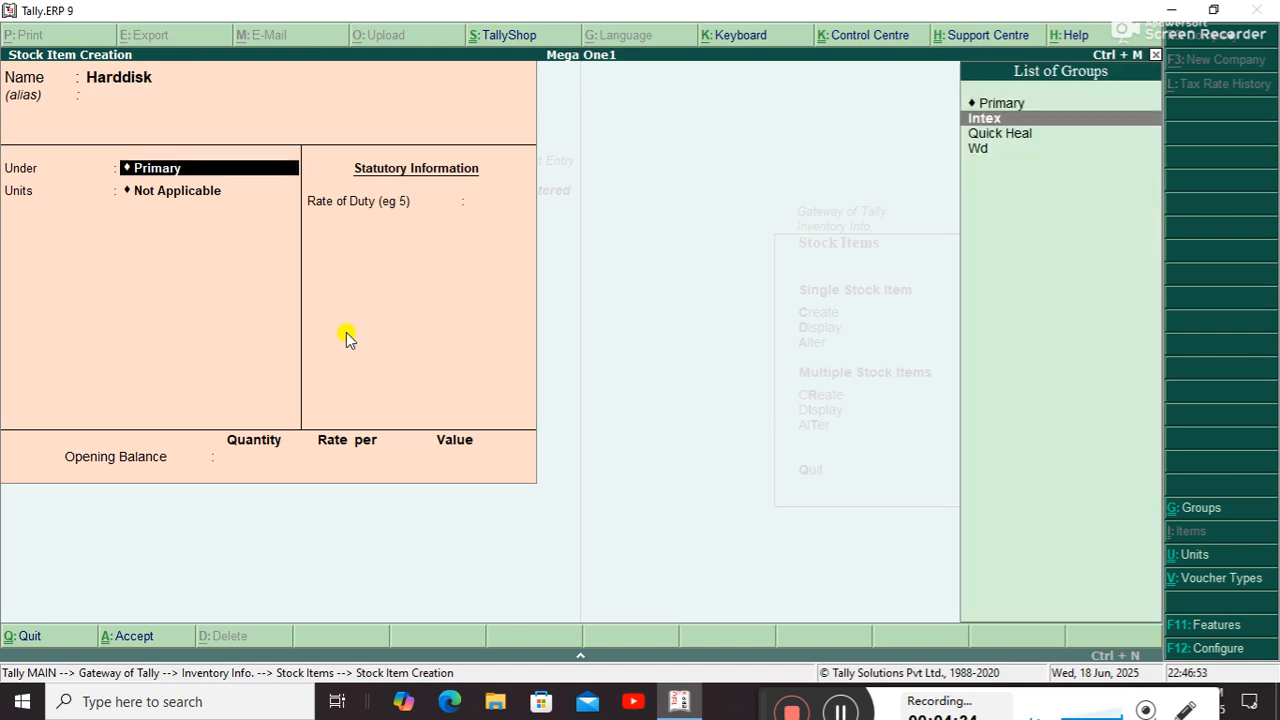
{"action": "key", "text": "Return"}
{"action": "key", "text": "BackSpace"}
{"action": "key", "text": "Down"}
{"action": "key", "text": "Return"}
{"action": "key", "text": "Down"}
{"action": "key", "text": "Return"}
{"action": "key", "text": "Return"}
{"action": "key", "text": "Return"}
{"action": "key", "text": "Return"}
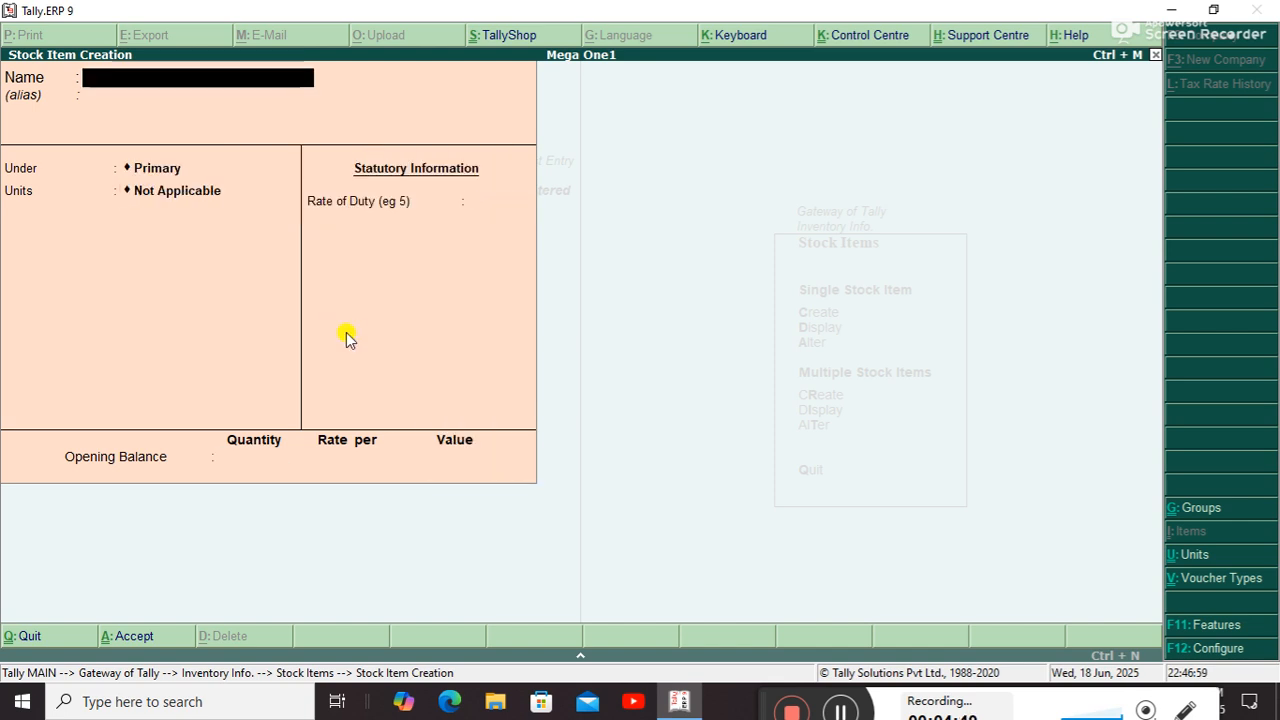
- Create the stock item Antivirush under the Quick Heal group with unit pcs, and leave stock item creation
{"action": "type", "text": "Antivir"}
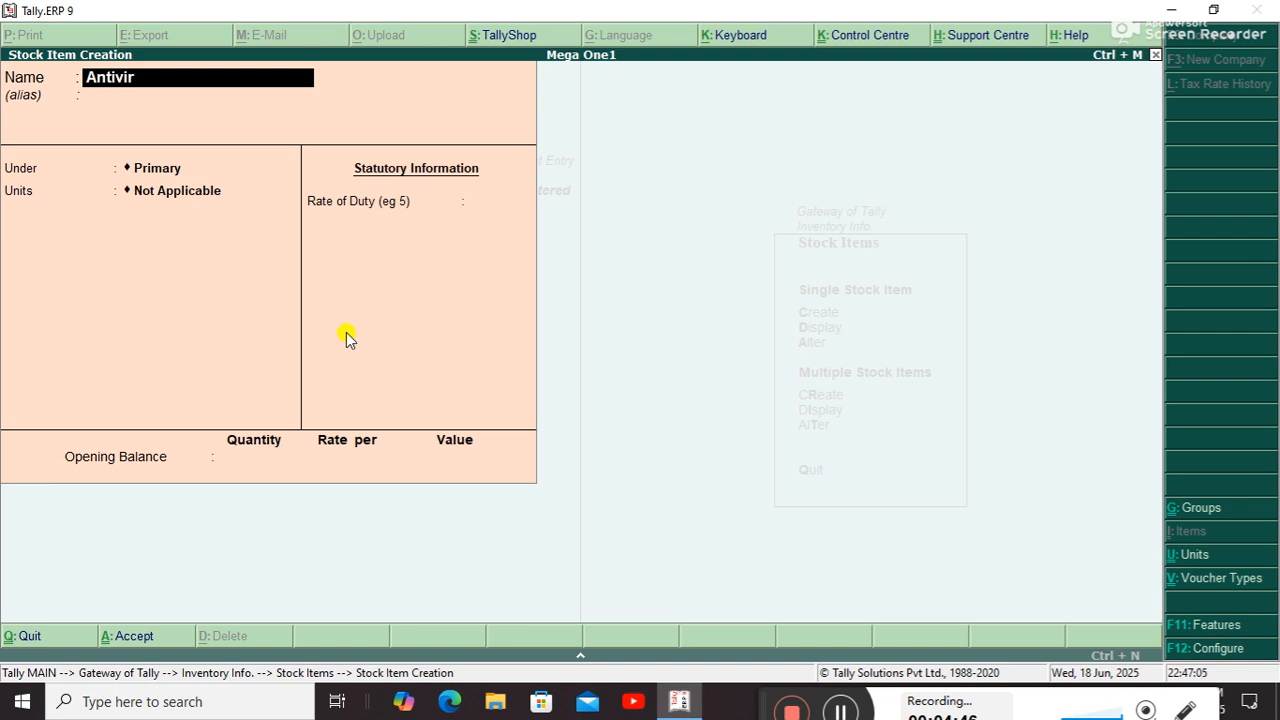
{"action": "type", "text": "ush"}
{"action": "key", "text": "Return"}
{"action": "key", "text": "Return"}
{"action": "key", "text": "Return"}
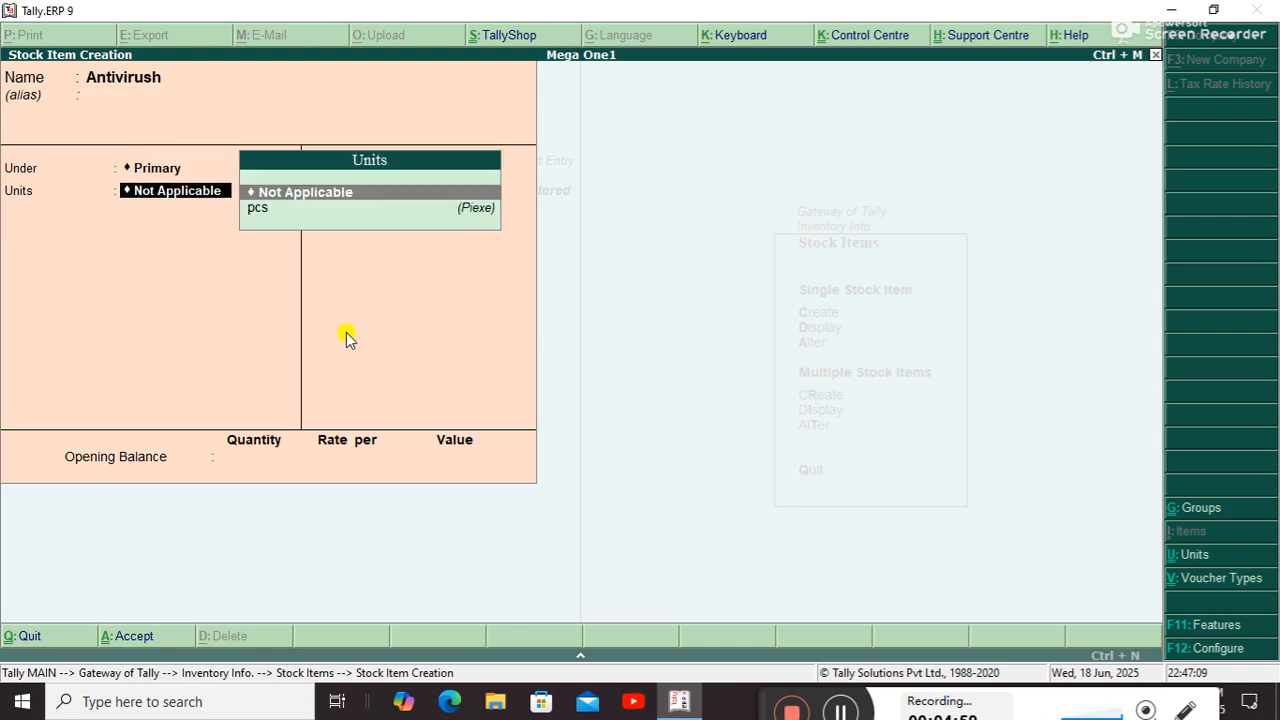
{"action": "key", "text": "BackSpace"}
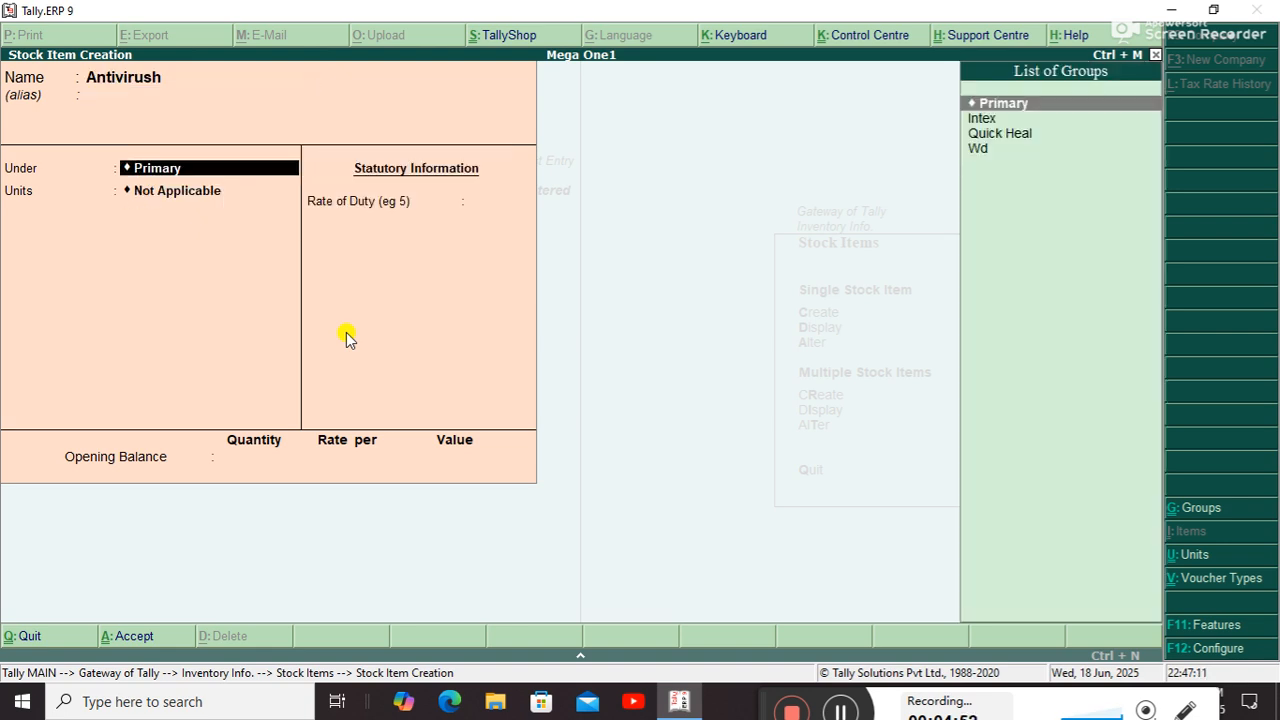
{"action": "key", "text": "Down"}
{"action": "key", "text": "Down"}
{"action": "key", "text": "Return"}
{"action": "key", "text": "Return"}
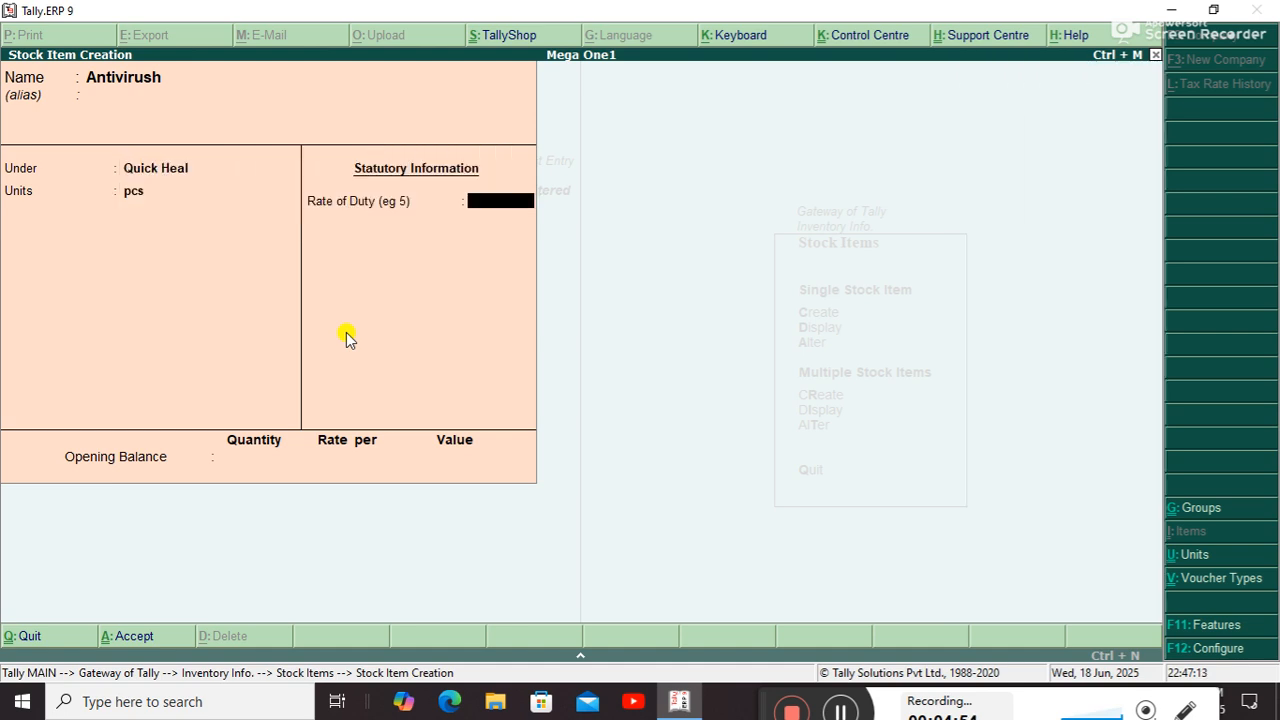
{"action": "key", "text": "Return"}
{"action": "key", "text": "Return"}
{"action": "key", "text": "Return"}
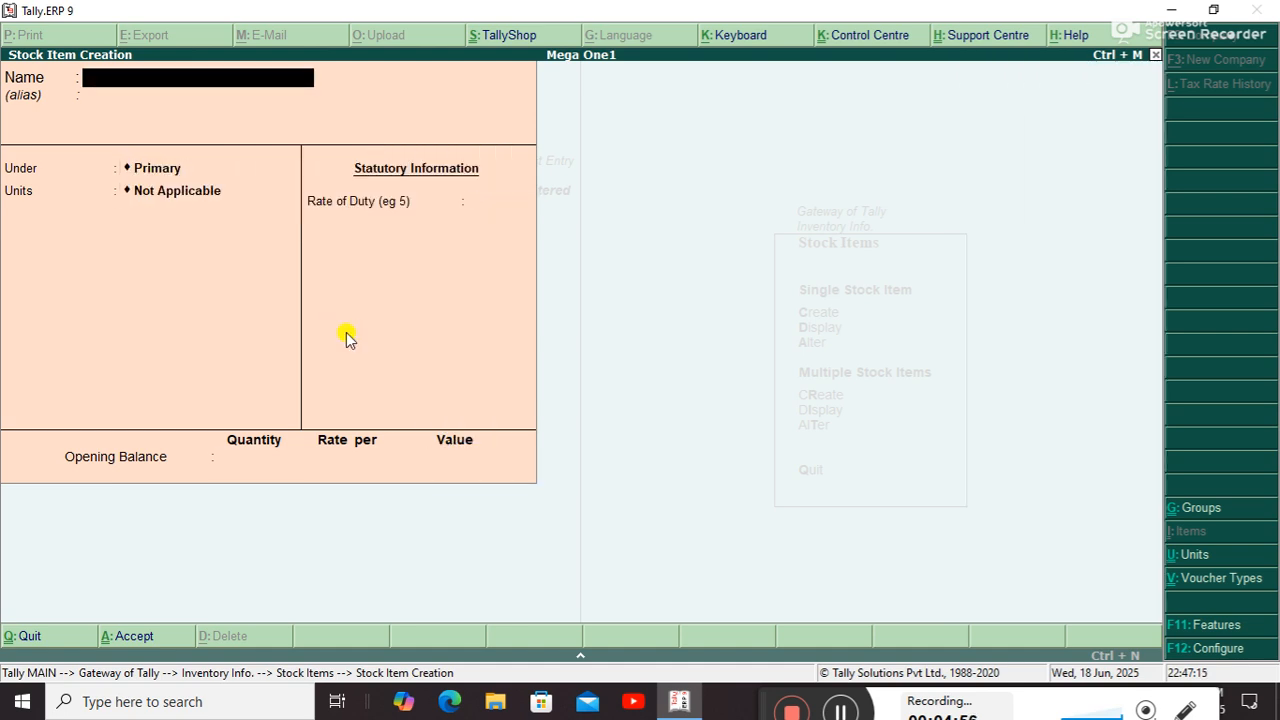
{"action": "key", "text": "Escape"}
{"action": "key", "text": "Return"}
{"action": "key", "text": "Escape"}
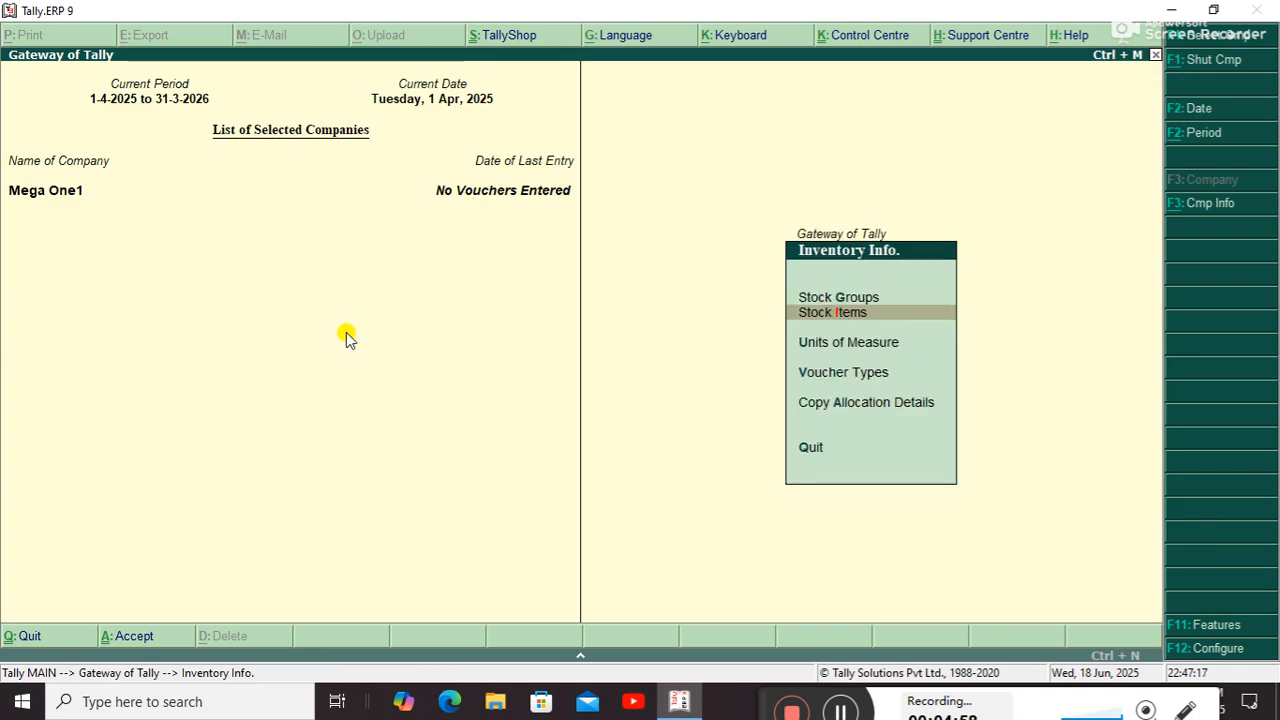
- Start a purchase accounting voucher for Mega One1 and enter supplier invoice number 01
{"action": "key", "text": "Escape"}
{"action": "key", "text": "Down"}
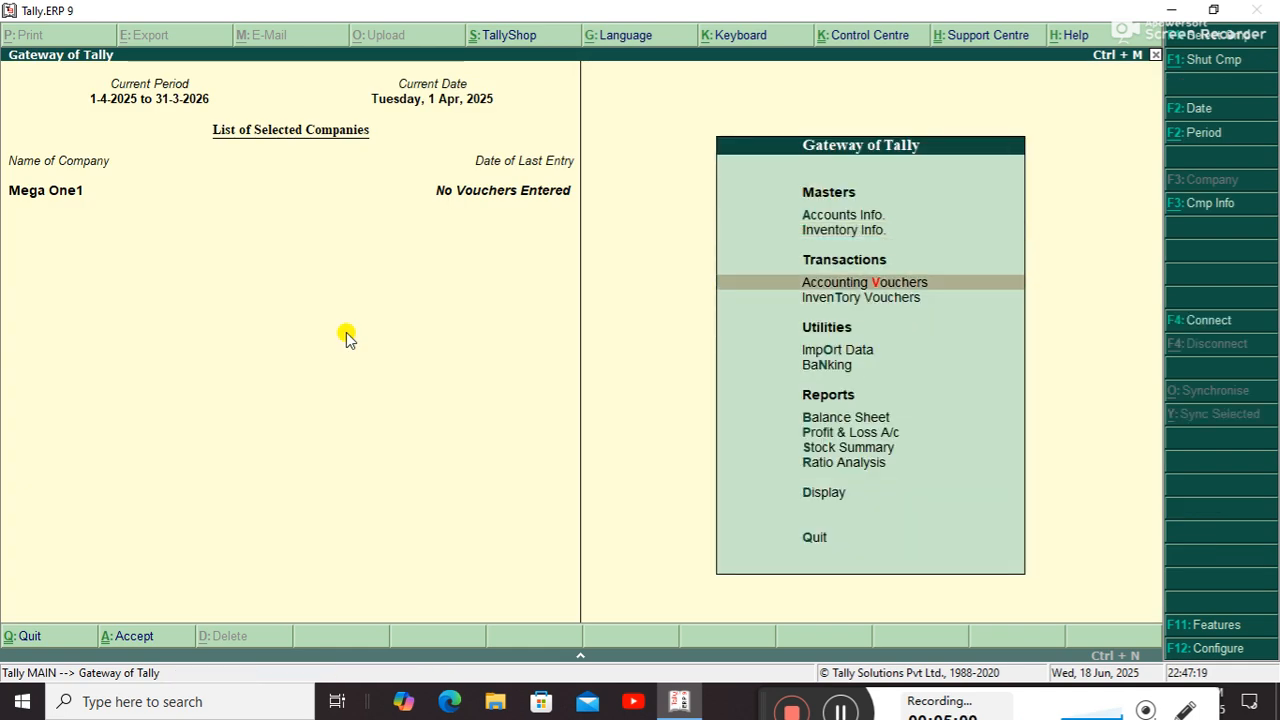
{"action": "key", "text": "Return"}
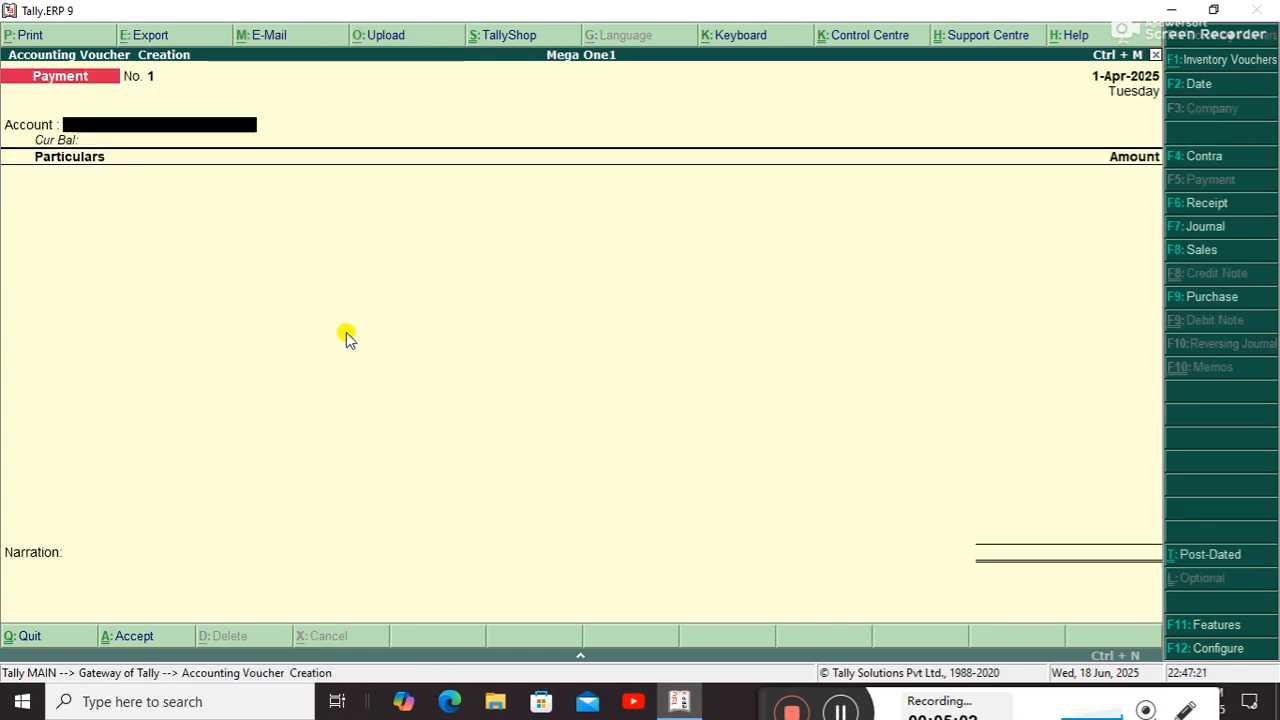
{"action": "left_click", "coordinate": [1212, 298]}
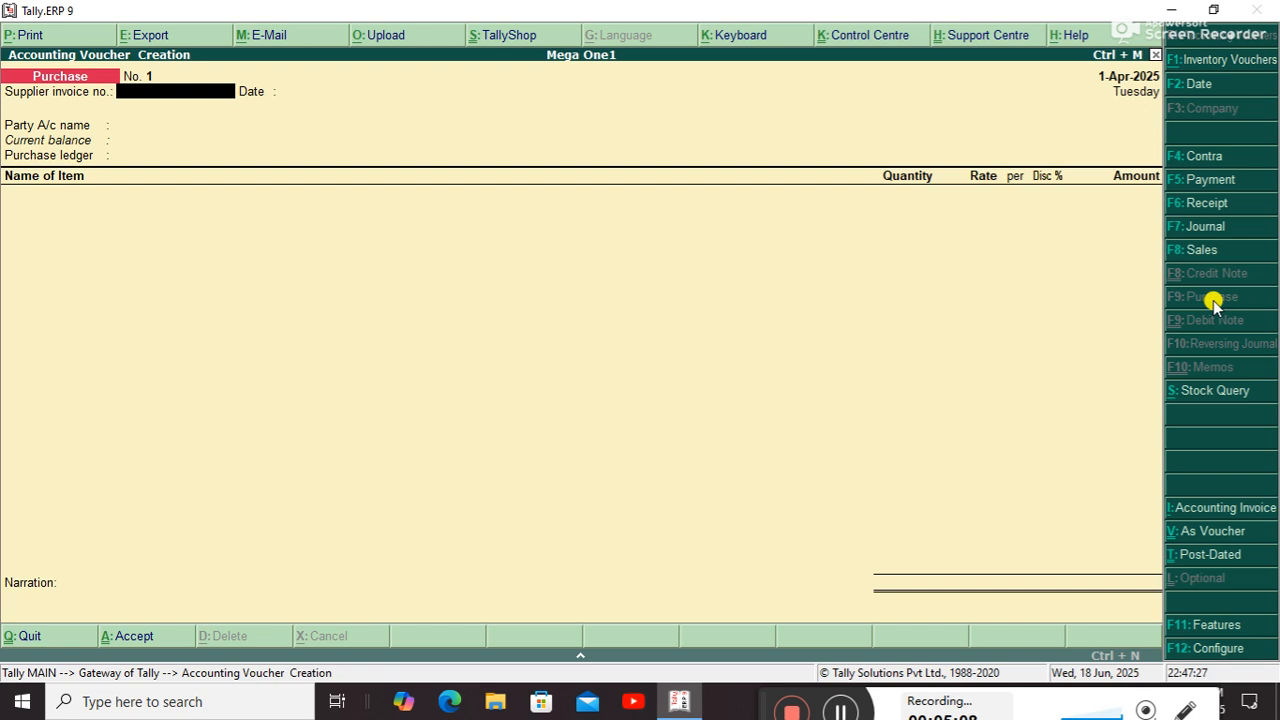
{"action": "type", "text": "01"}
{"action": "key", "text": "Return"}
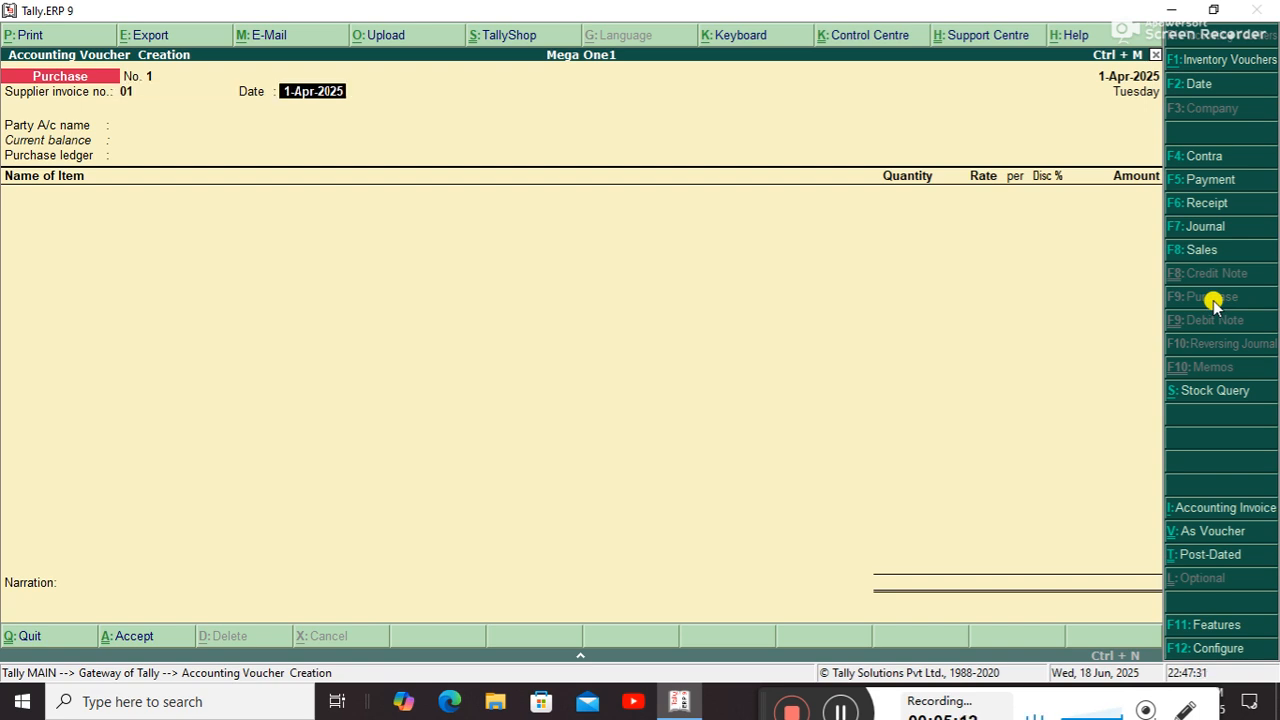
{"action": "key", "text": "F2"}
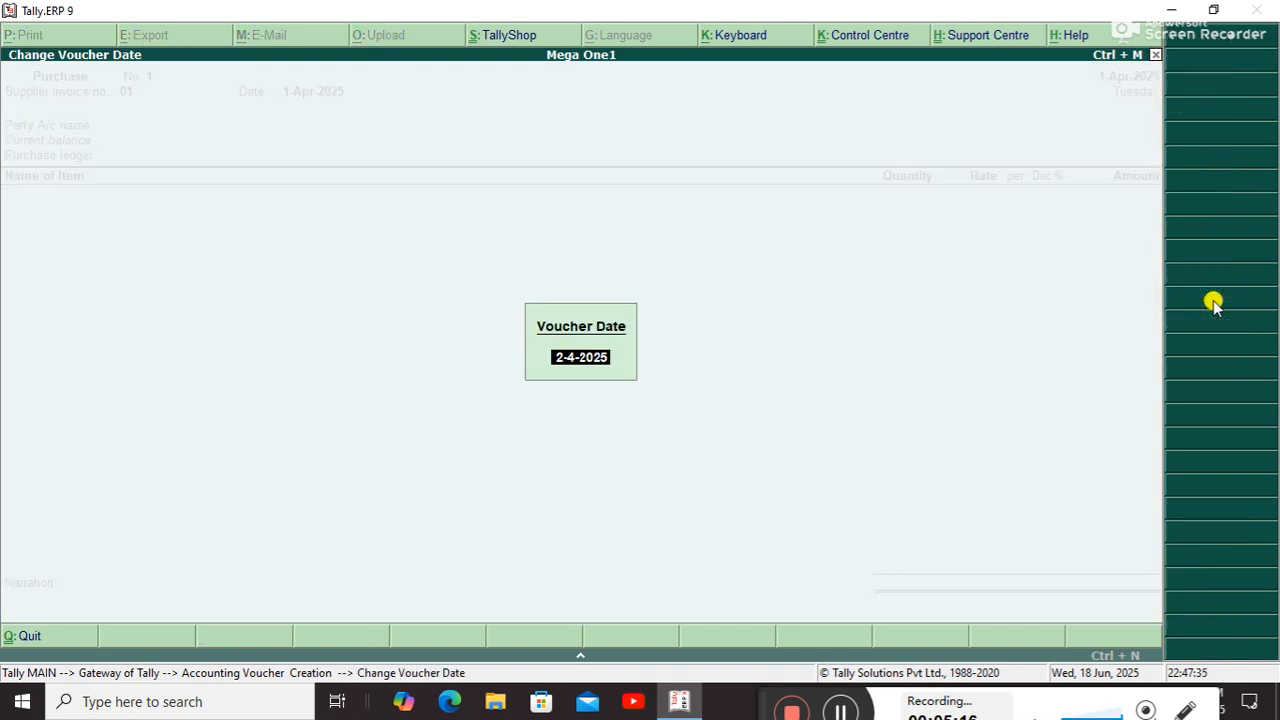
{"action": "key", "text": "BackSpace"}
{"action": "key", "text": "Escape"}
- Accept the invoice date 1-Apr-2025, set the party account to It Hub One and the purchase ledger to Purchase Account
{"action": "key", "text": "Return"}
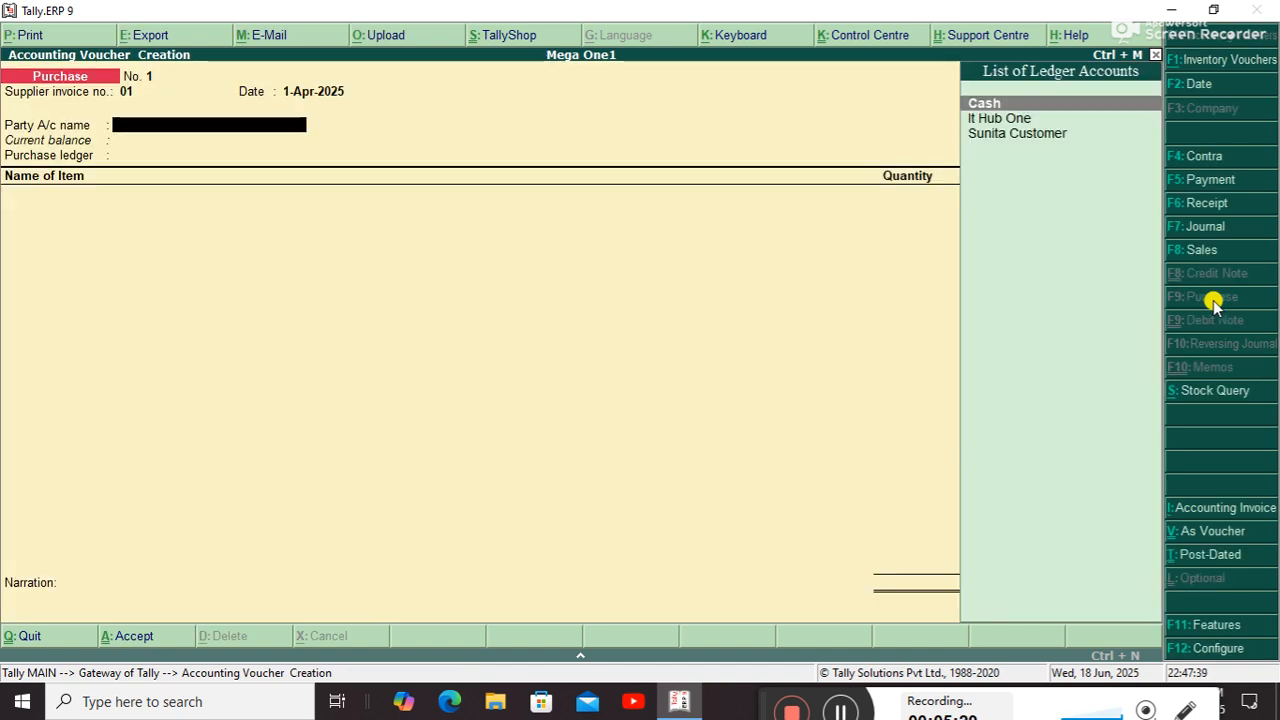
{"action": "key", "text": "Down"}
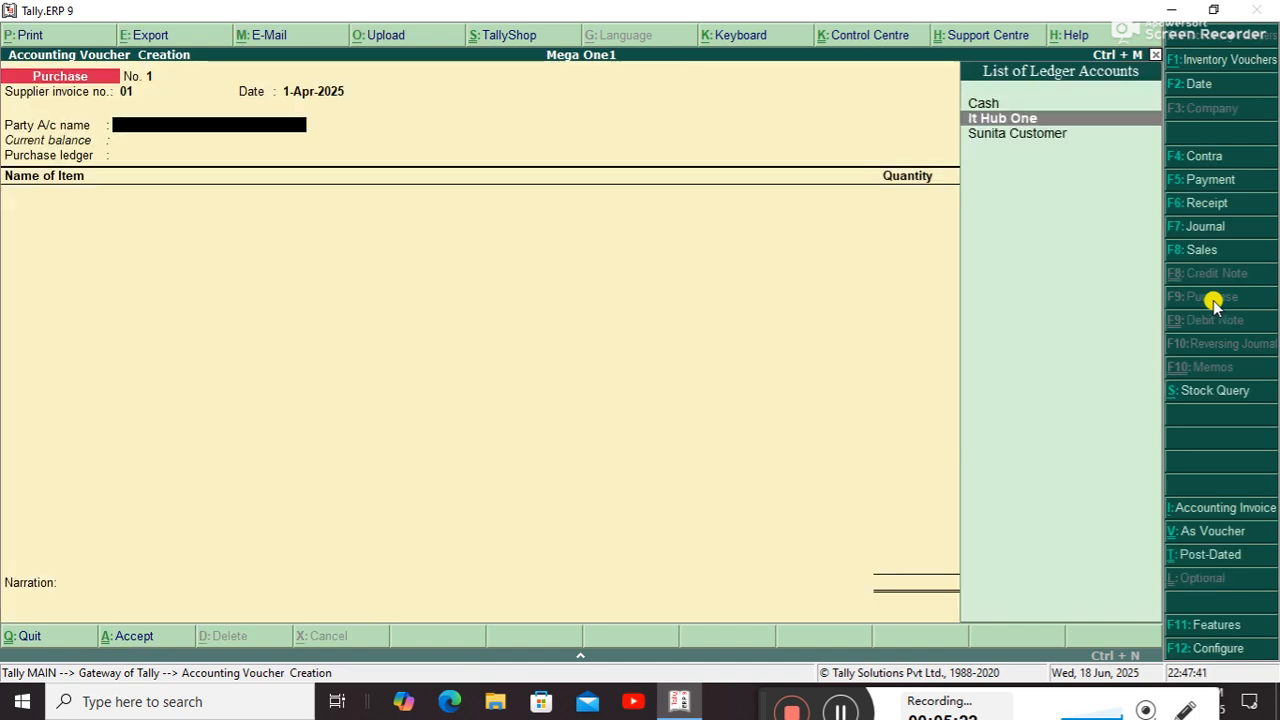
{"action": "key", "text": "Return"}
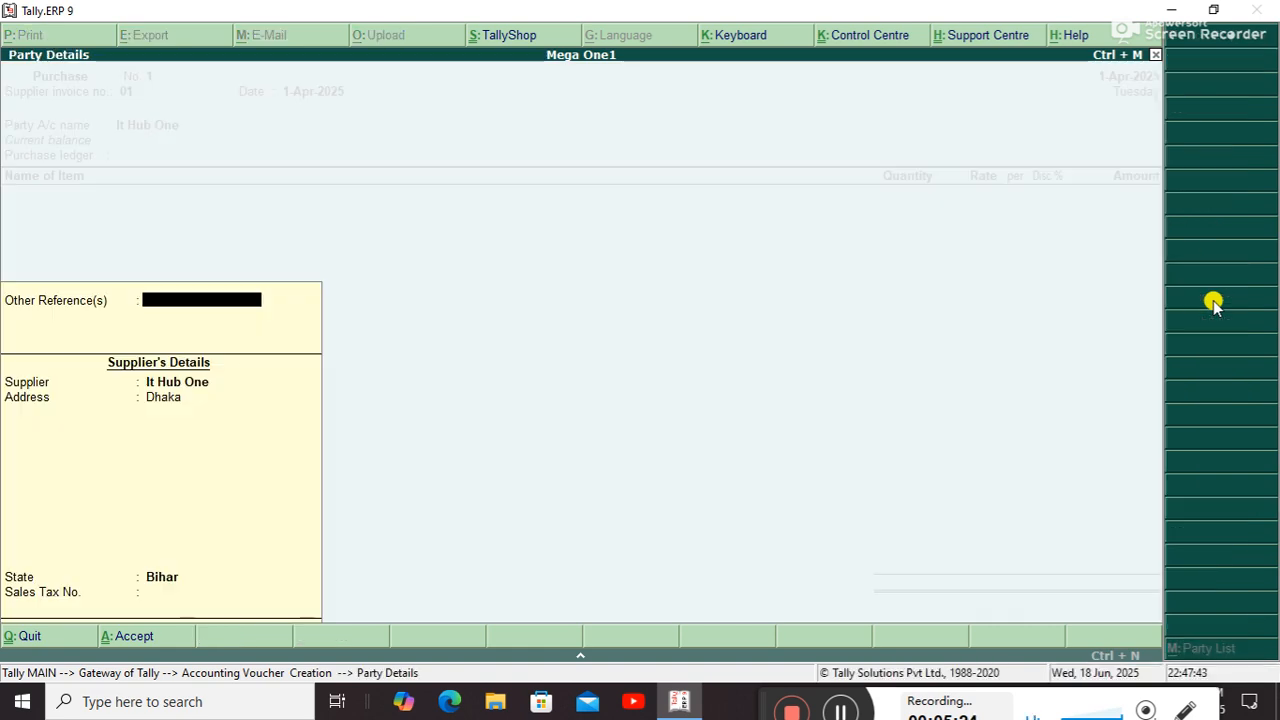
{"action": "key", "text": "Return"}
{"action": "key", "text": "Return"}
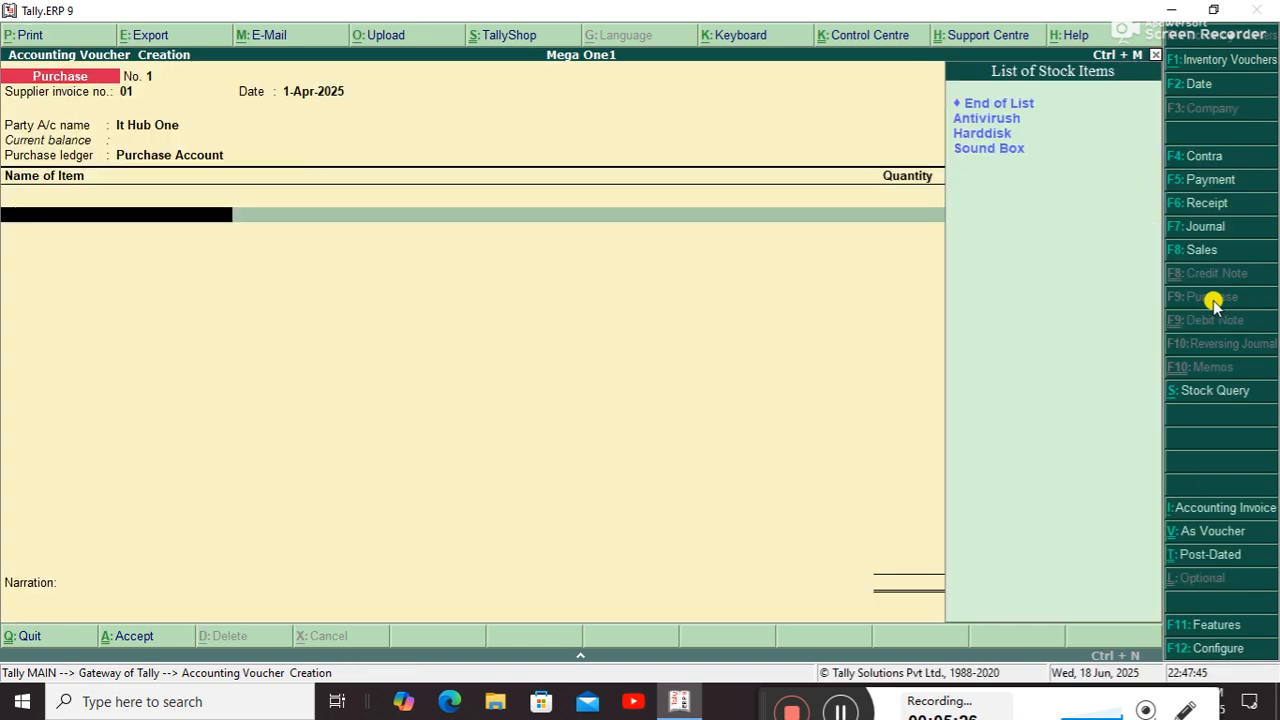
- Add the item Antivirush to the purchase voucher with quantity 50 pcs at a rate of 500 per pcs
{"action": "key", "text": "Down"}
{"action": "key", "text": "Return"}
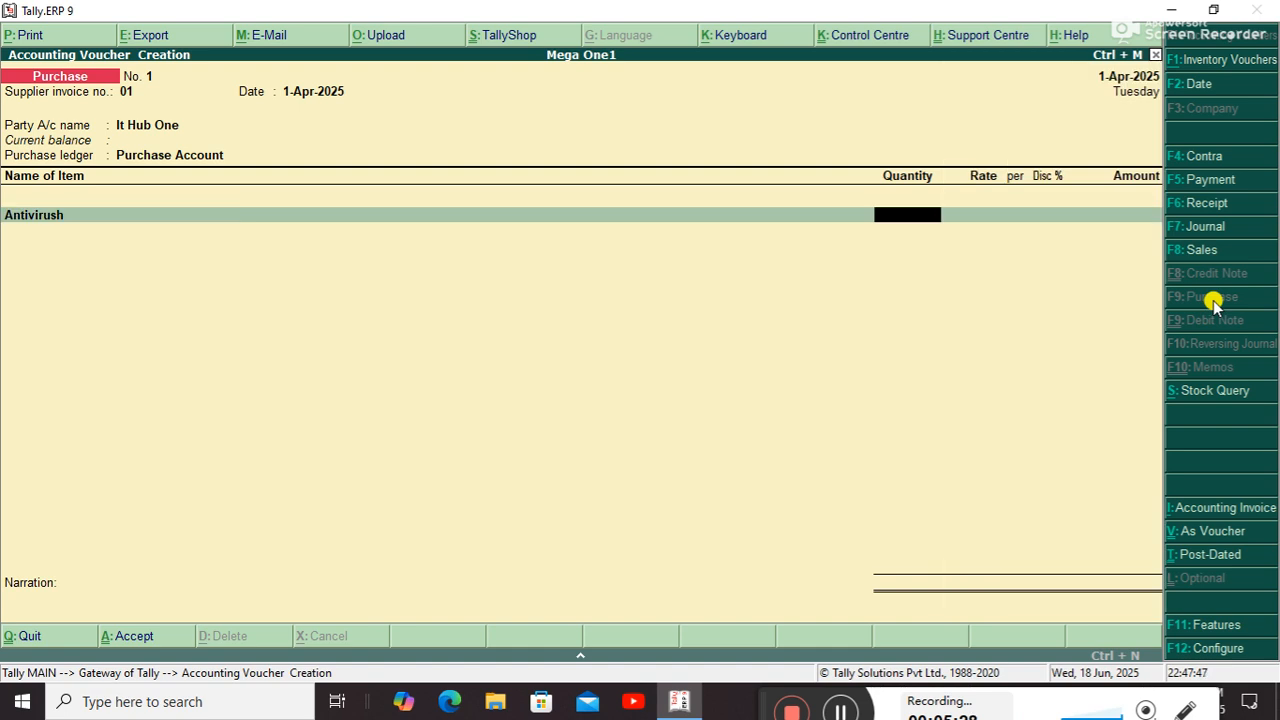
{"action": "type", "text": "50"}
{"action": "key", "text": "Return"}
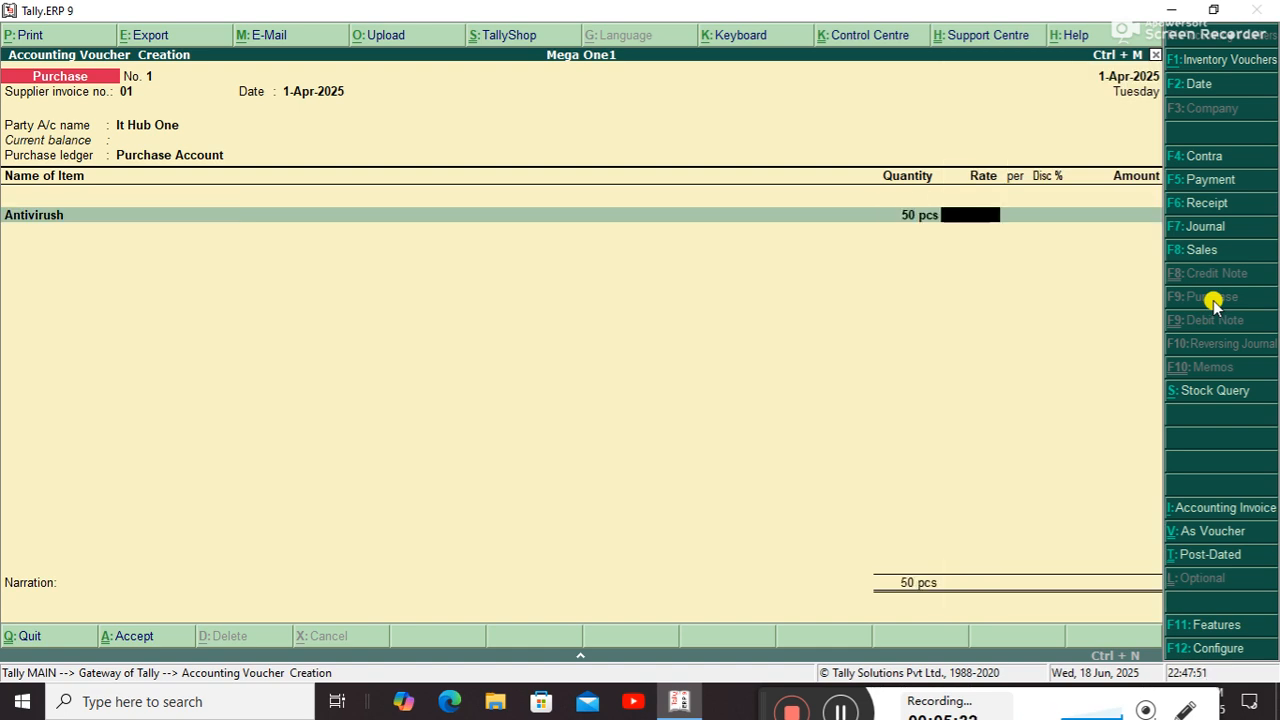
{"action": "type", "text": "500"}
{"action": "key", "text": "Return"}
{"action": "key", "text": "Return"}
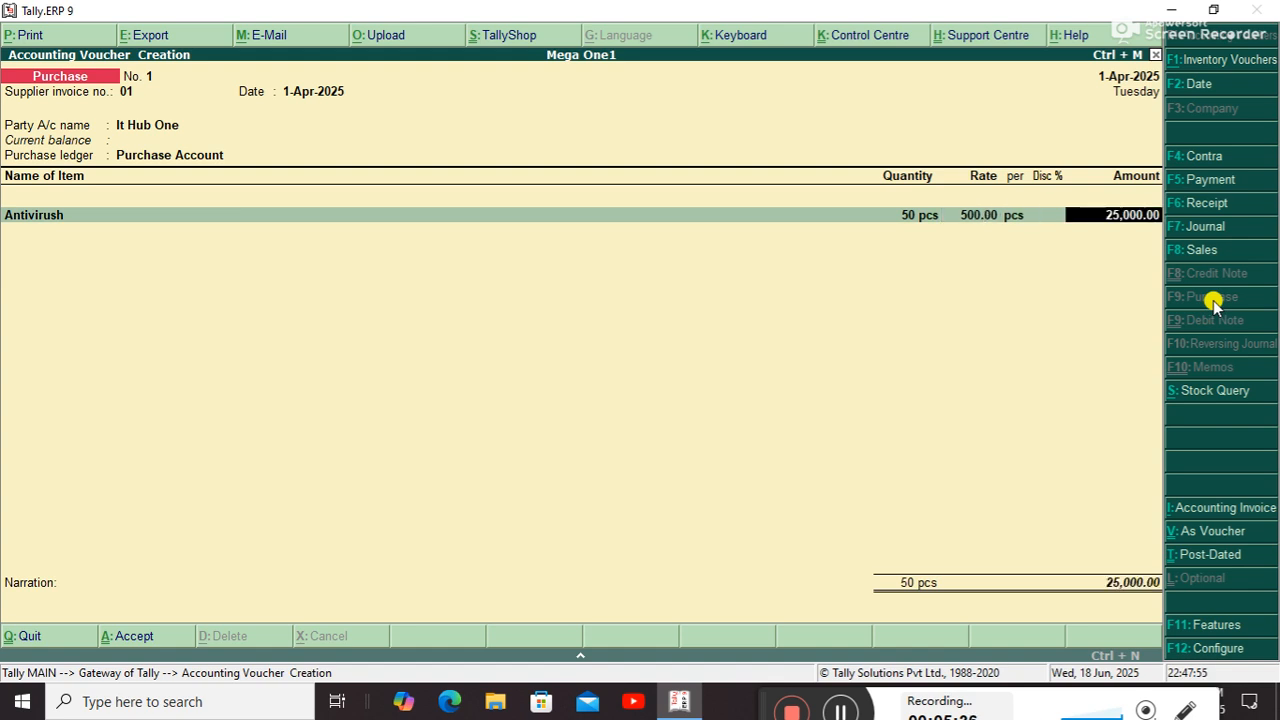
{"action": "key", "text": "Return"}
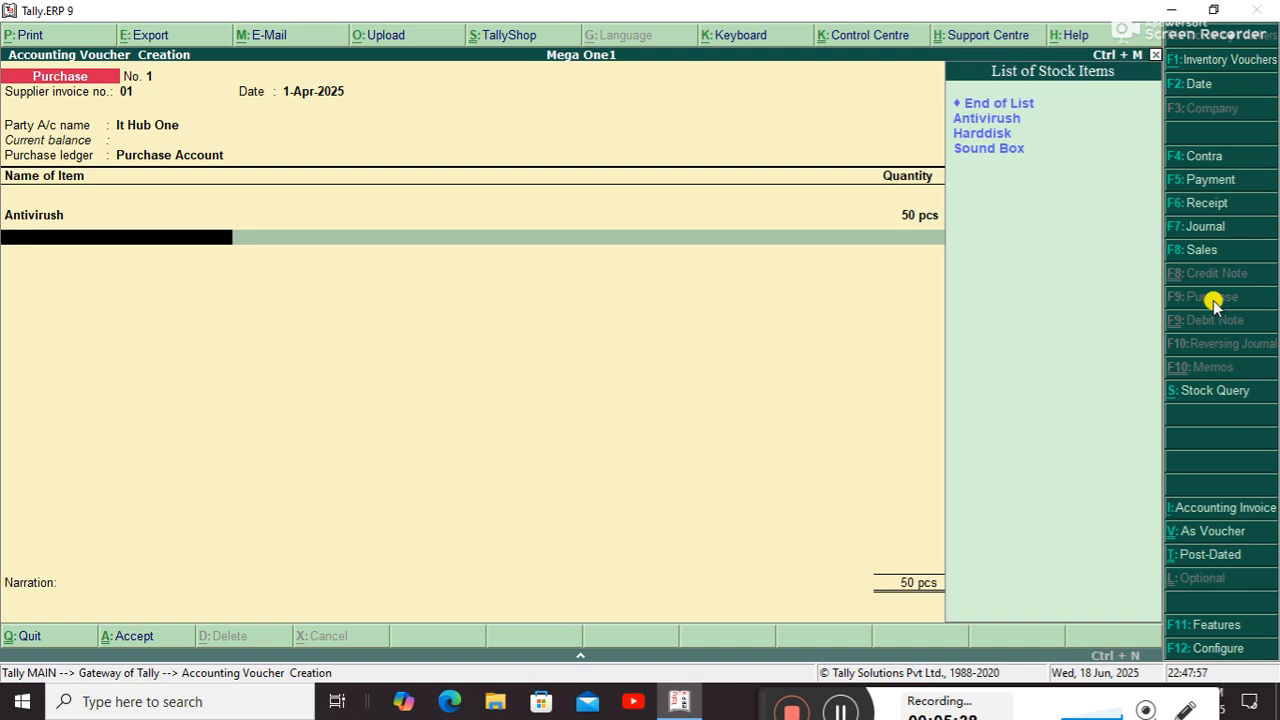
- Choose Harddisk as the second purchase item and rename that stock item to Harddisk 2TB
{"action": "key", "text": "Down"}
{"action": "key", "text": "Down"}
{"action": "key", "text": "Return"}
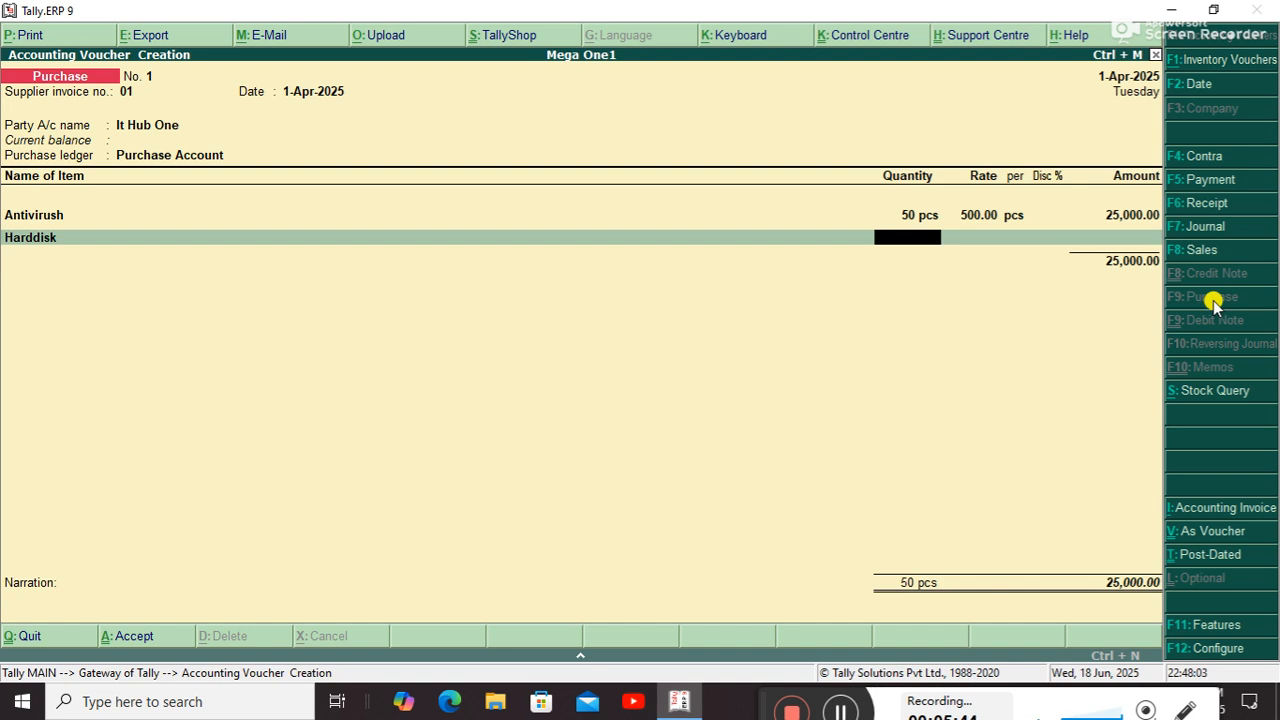
{"action": "key", "text": "BackSpace"}
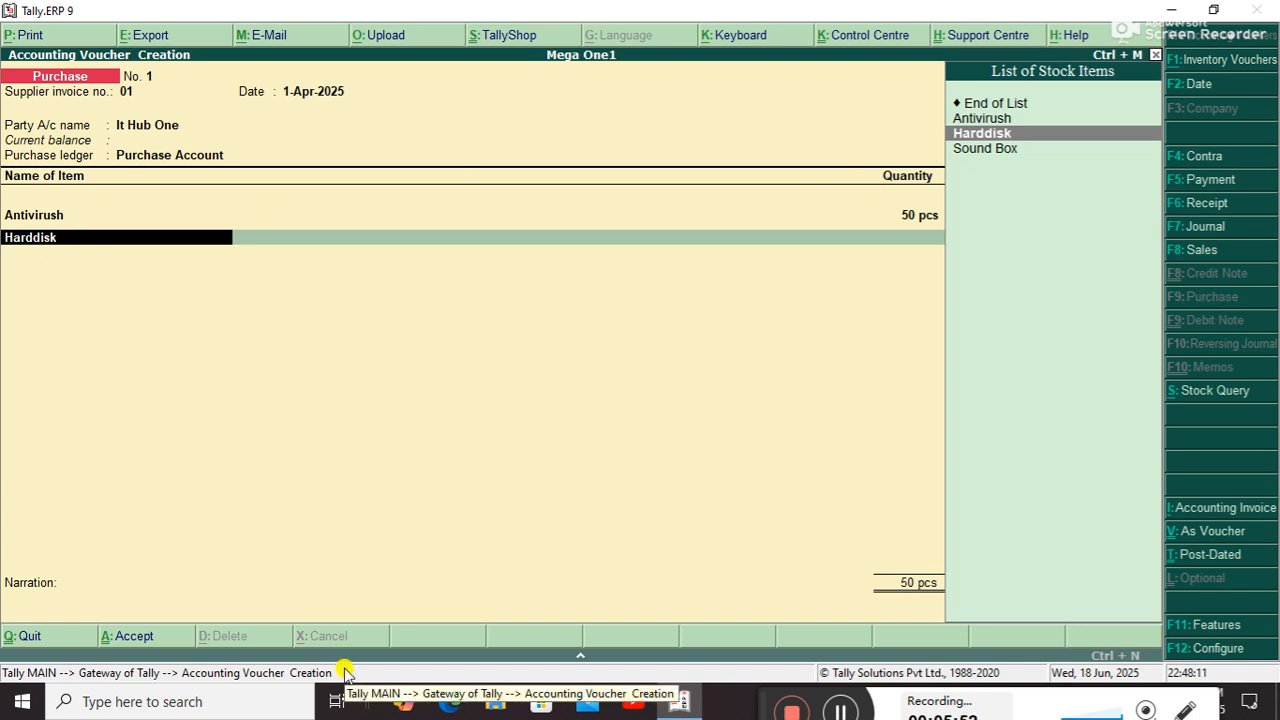
{"action": "key", "text": "ctrl+Return"}
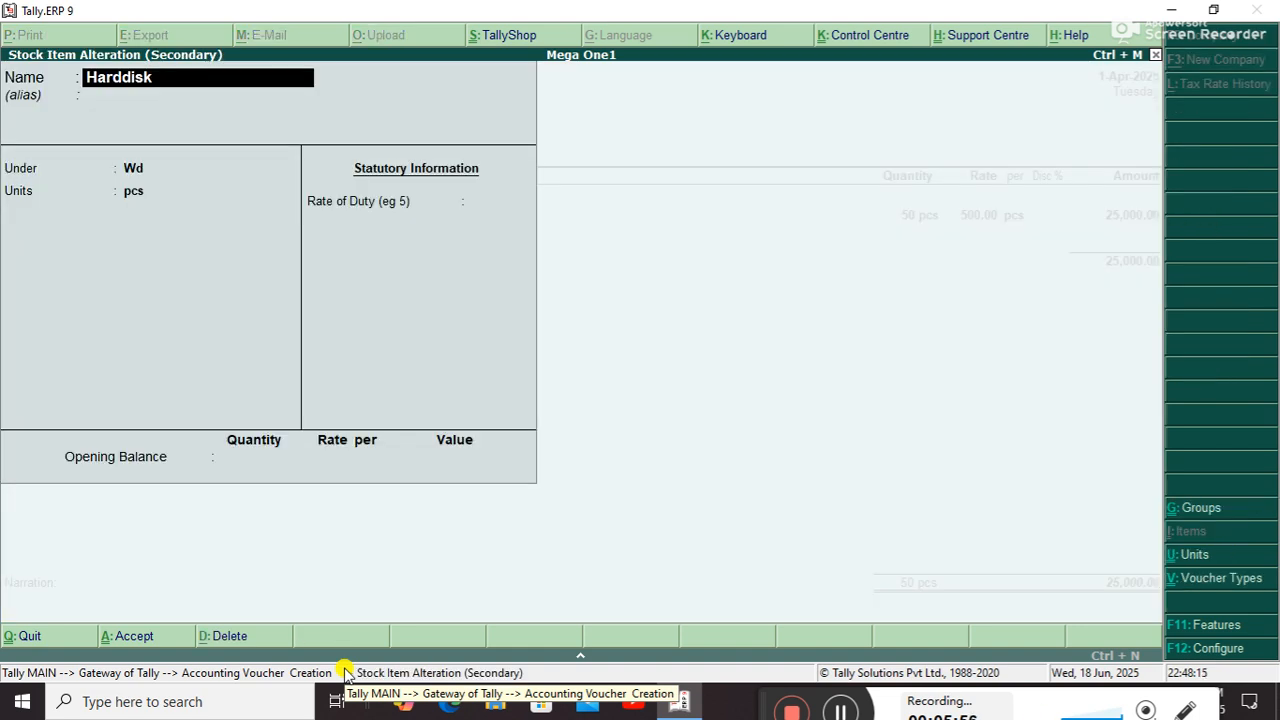
{"action": "type", "text": "2"}
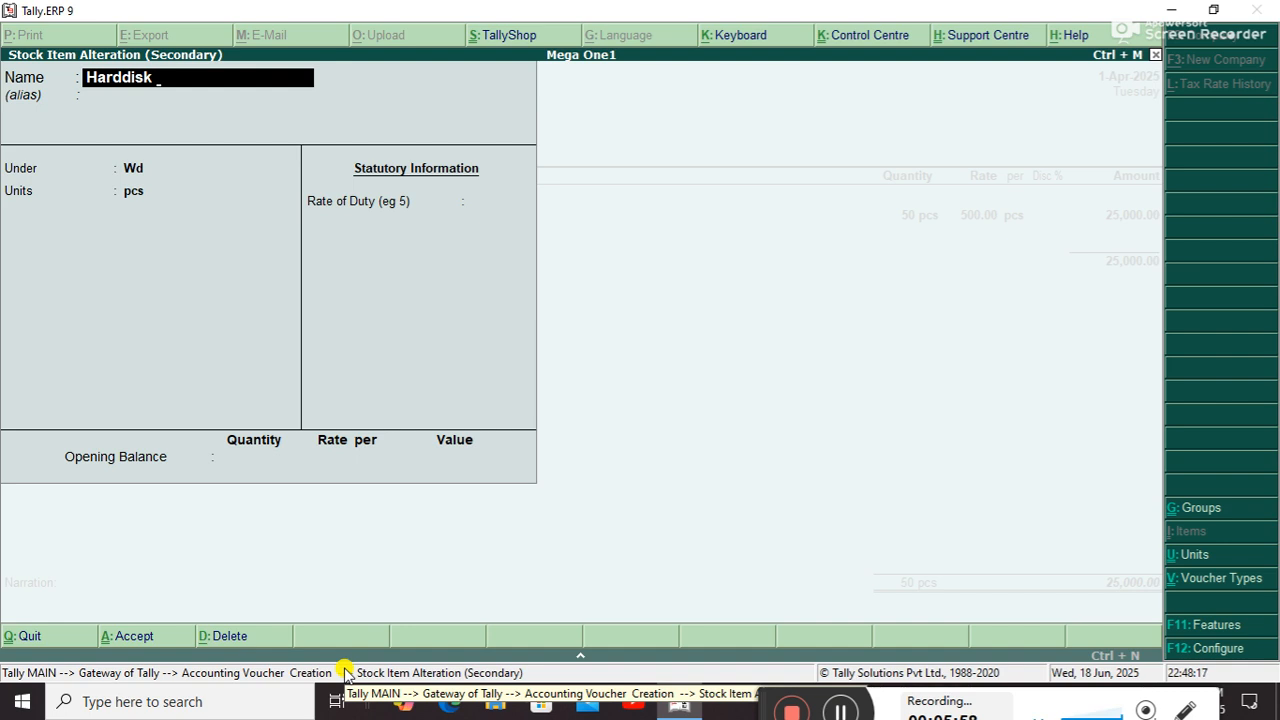
{"action": "type", "text": "tb"}
{"action": "key", "text": "BackSpace"}
{"action": "key", "text": "BackSpace"}
{"action": "type", "text": "TB"}
{"action": "key", "text": "ctrl+a"}
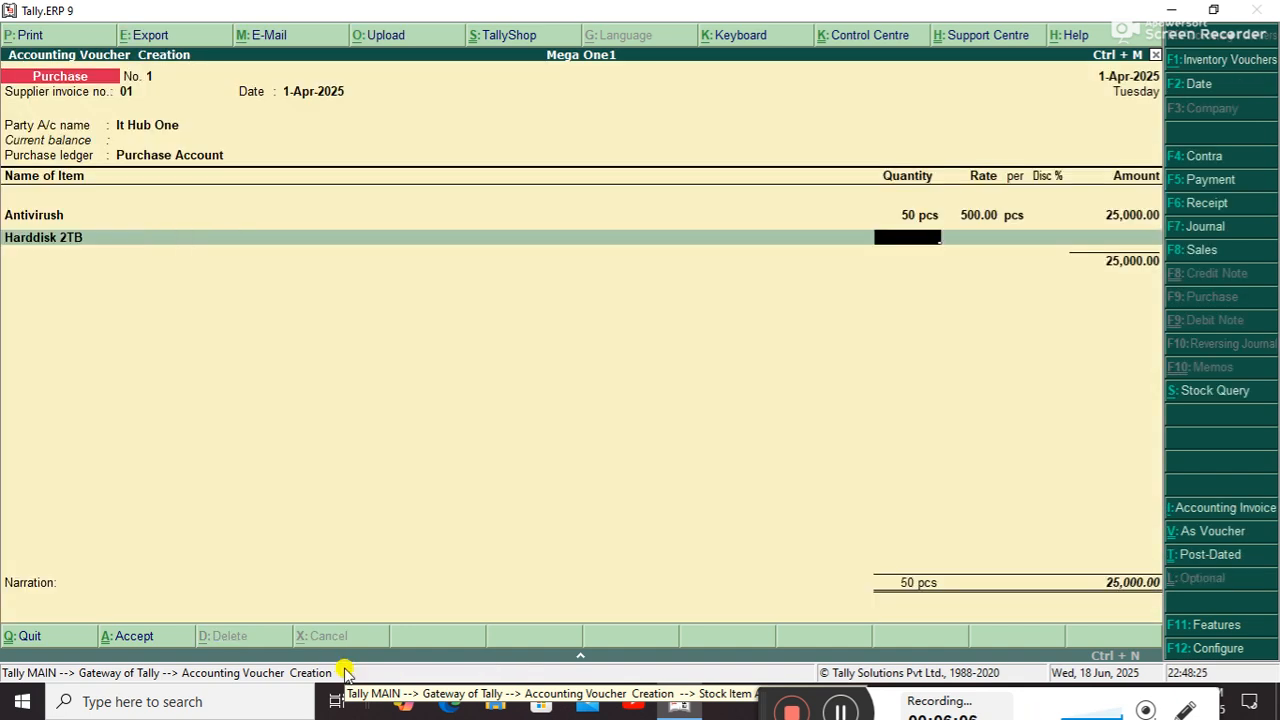
- Set the Harddisk 2TB line to quantity 10 pcs at a rate of 2,000 per pcs
{"action": "type", "text": "1"}
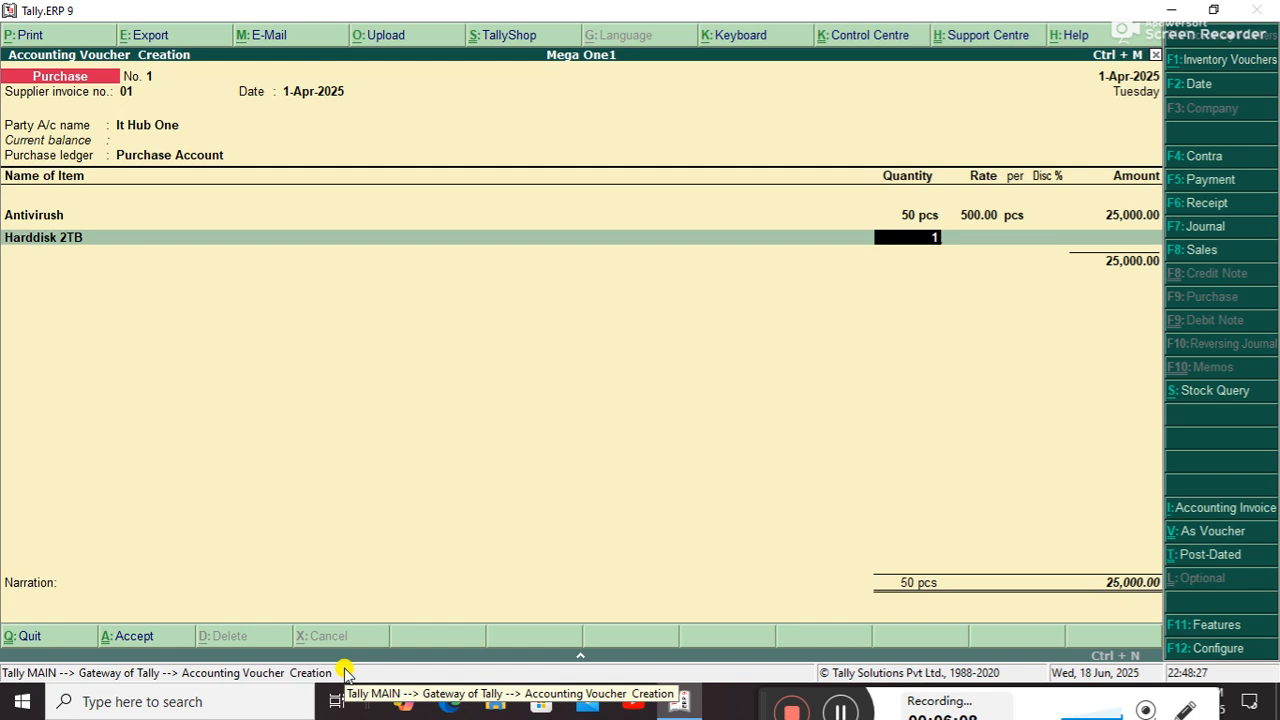
{"action": "type", "text": "-"}
{"action": "type", "text": "0"}
{"action": "key", "text": "Return"}
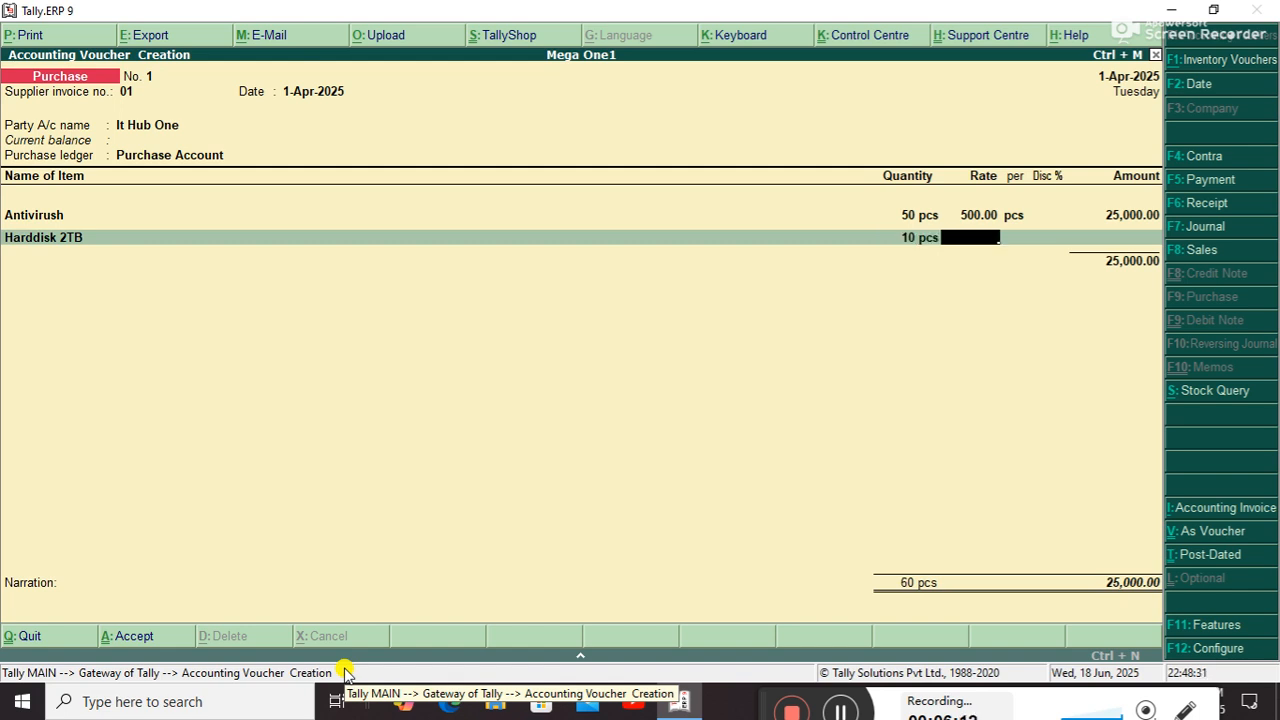
{"action": "type", "text": "2000"}
{"action": "key", "text": "Return"}
{"action": "key", "text": "Return"}
{"action": "key", "text": "Return"}
{"action": "key", "text": "Return"}
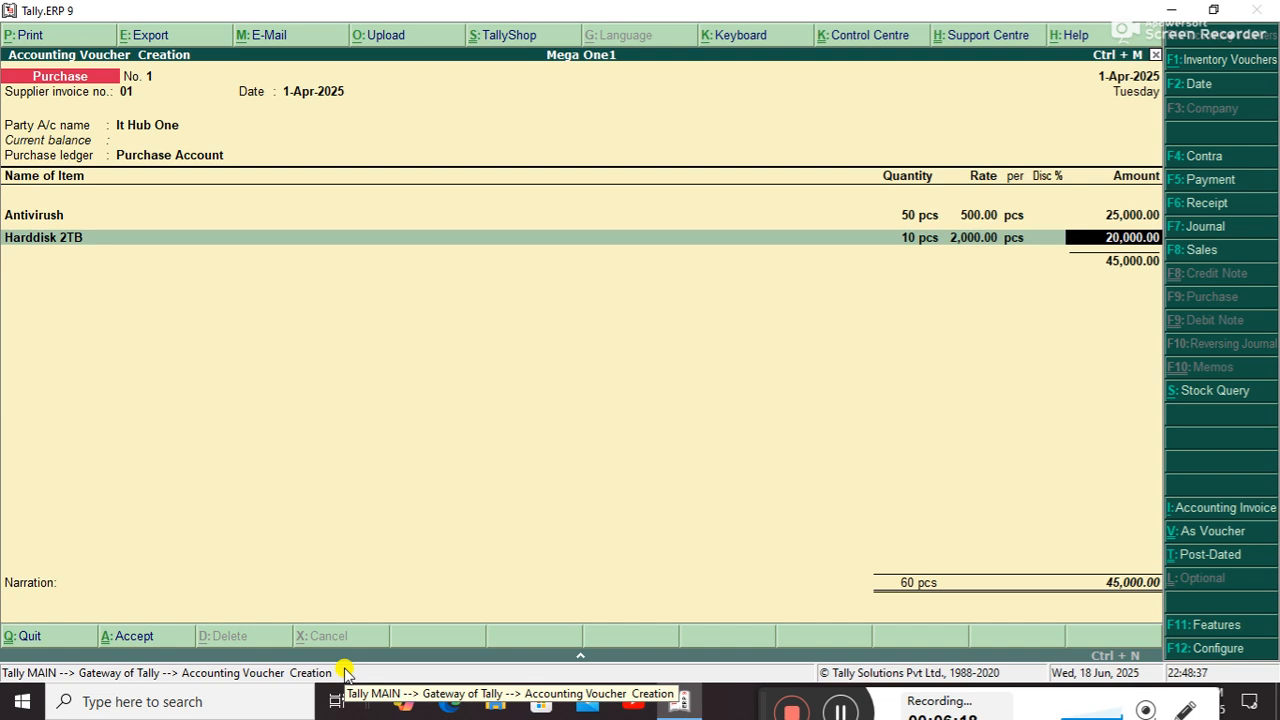
- Add the item Sound Box to the purchase voucher with quantity 50 pcs at a rate of 7,000 per pcs
{"action": "key", "text": "Down"}
{"action": "key", "text": "Down"}
{"action": "key", "text": "Down"}
{"action": "key", "text": "Return"}
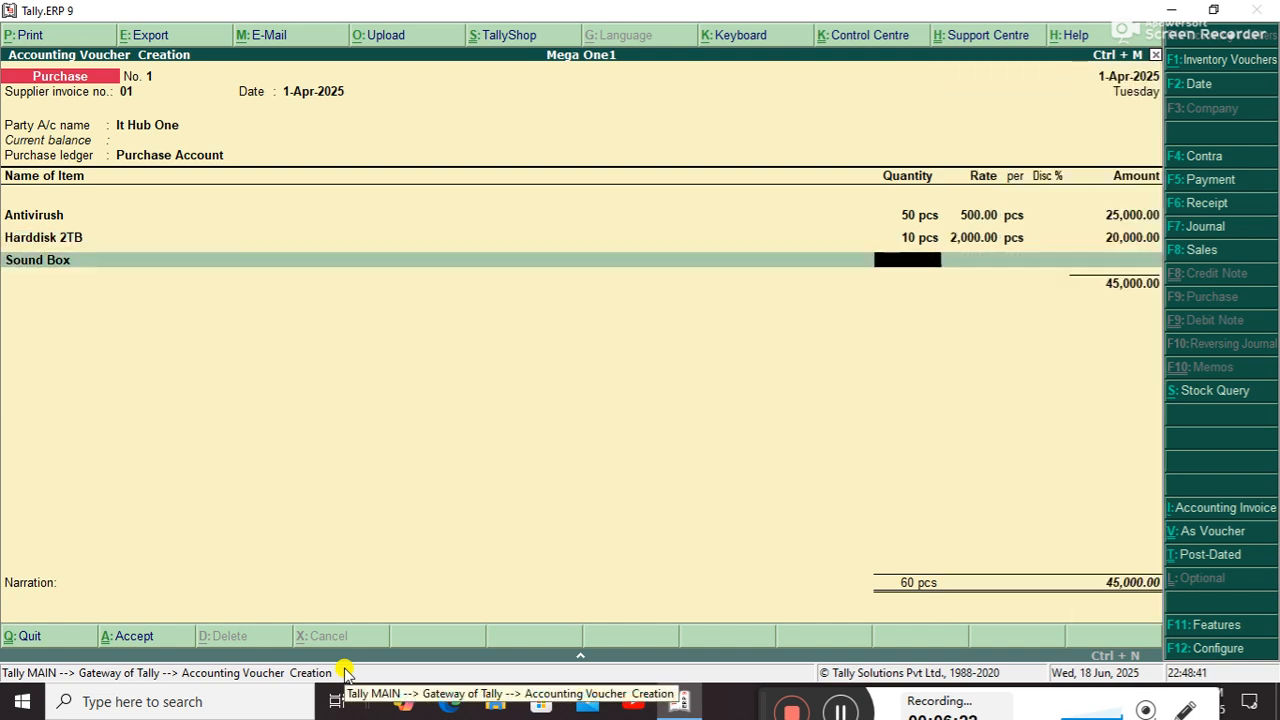
{"action": "type", "text": "50"}
{"action": "key", "text": "Return"}
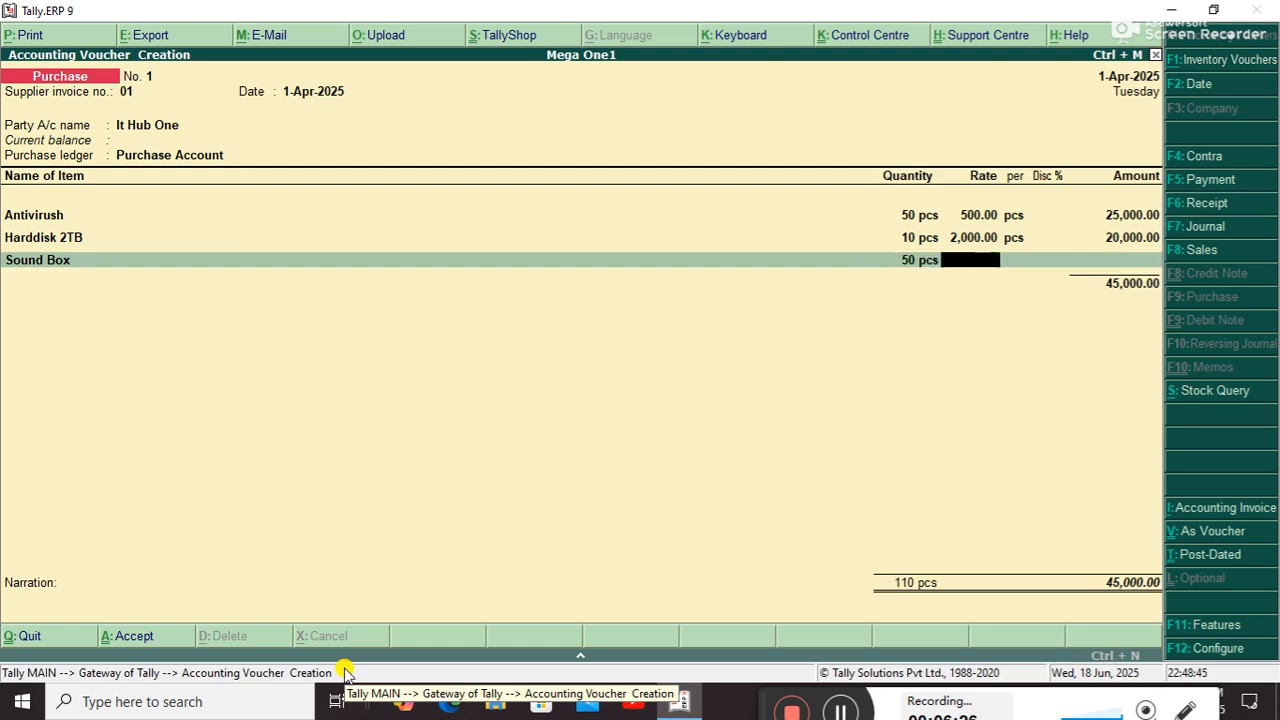
{"action": "type", "text": "7000"}
{"action": "key", "text": "Return"}
{"action": "key", "text": "Return"}
{"action": "key", "text": "Return"}
{"action": "key", "text": "Return"}
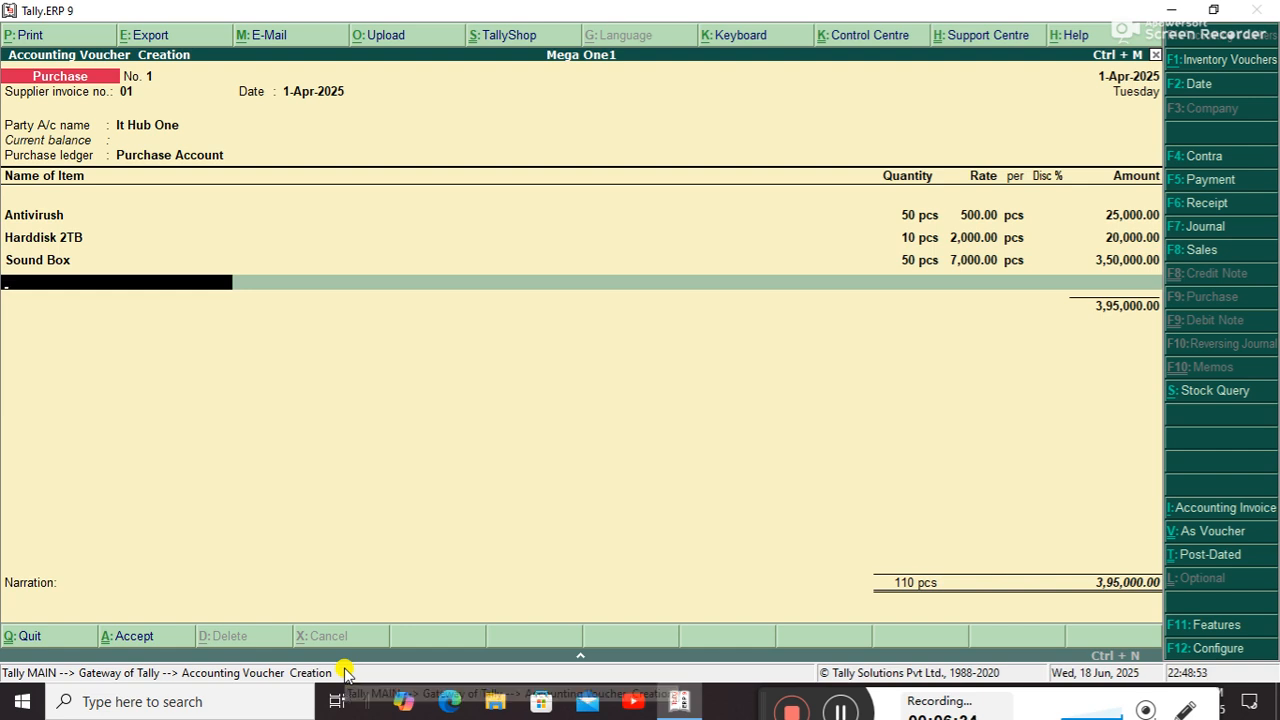
- End the item list, leave the narration blank and save the purchase voucher
{"action": "key", "text": "Return"}
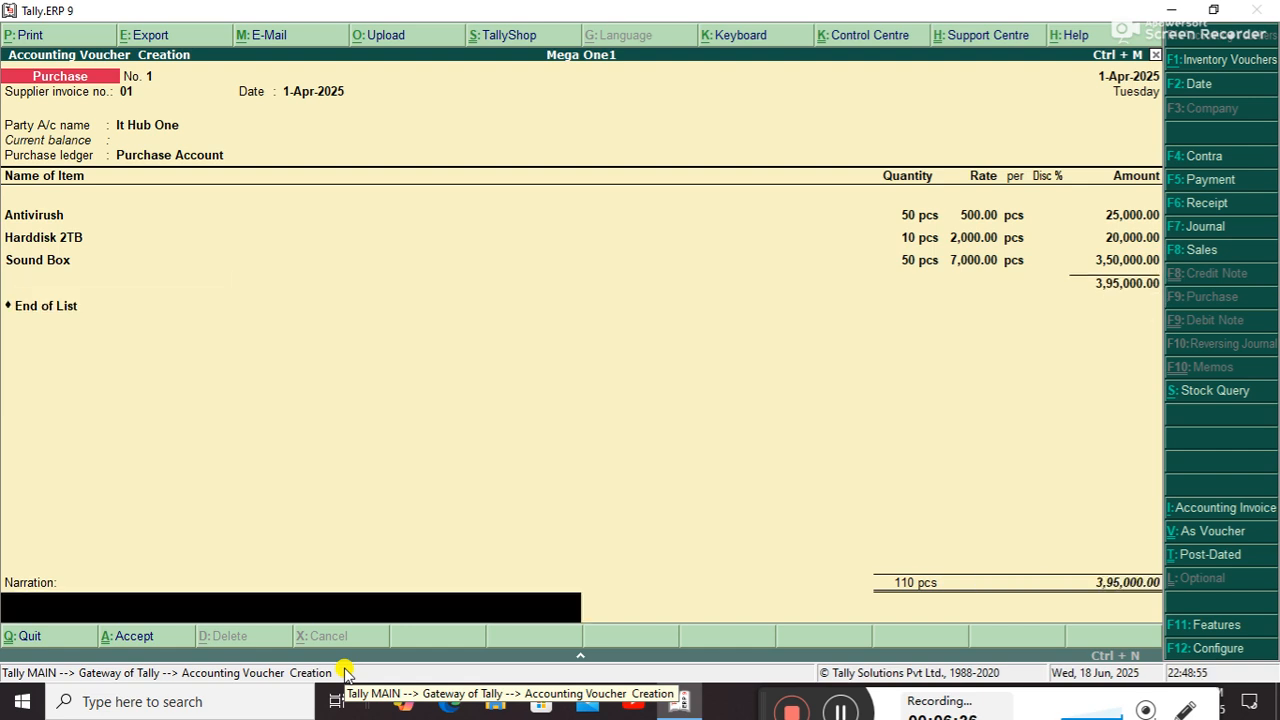
{"action": "key", "text": "Return"}
{"action": "key", "text": "Return"}
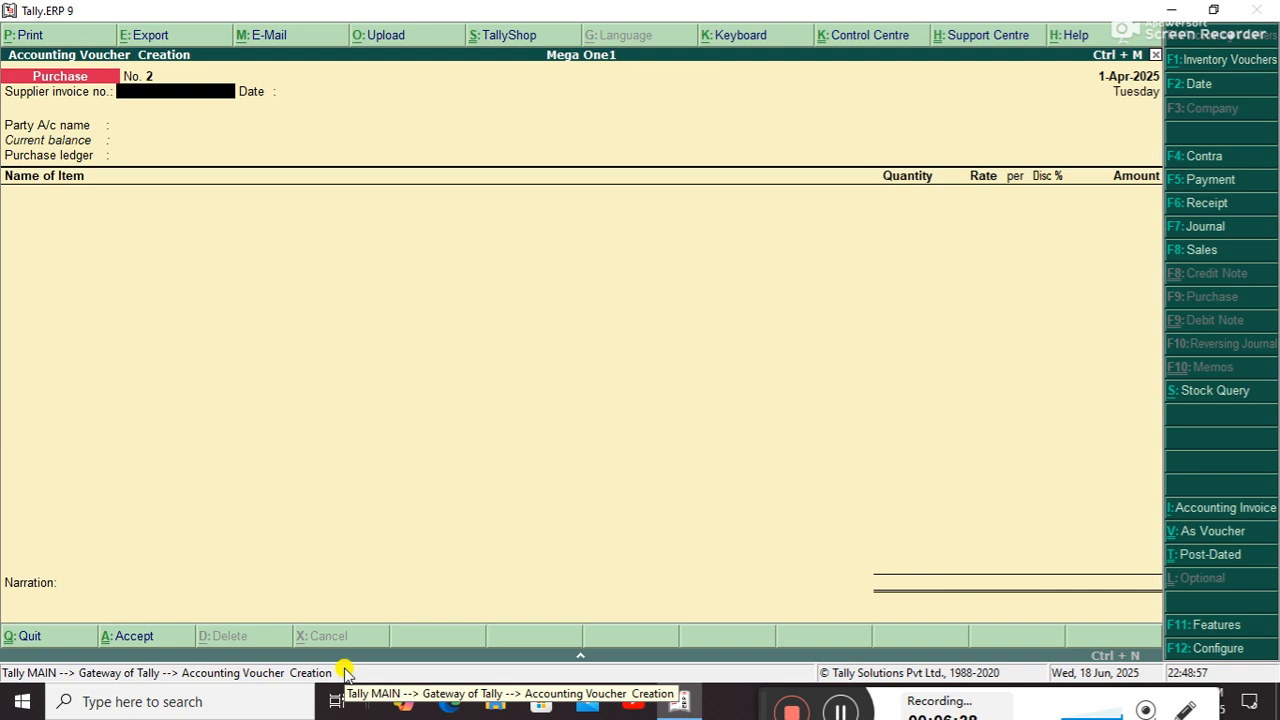
- Start a payment voucher from the Cash account and choose It Hub One as the ledger being paid
{"action": "key", "text": "F5"}
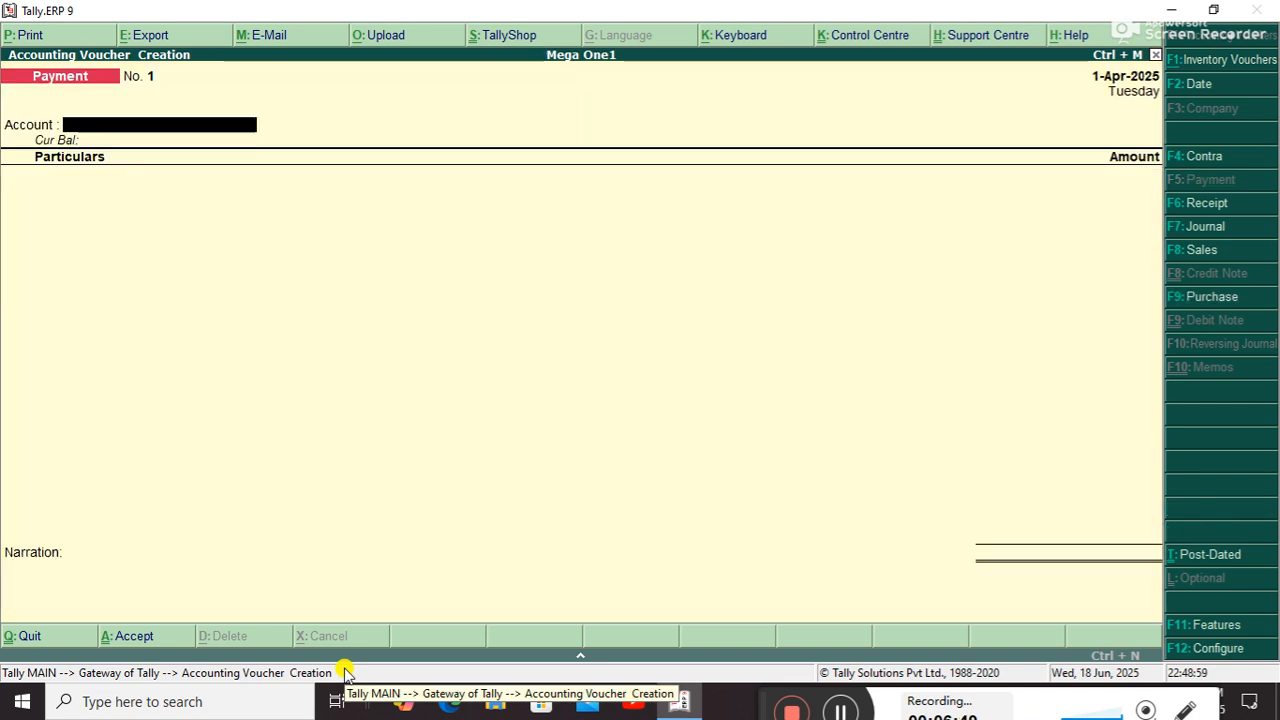
{"action": "key", "text": "Return"}
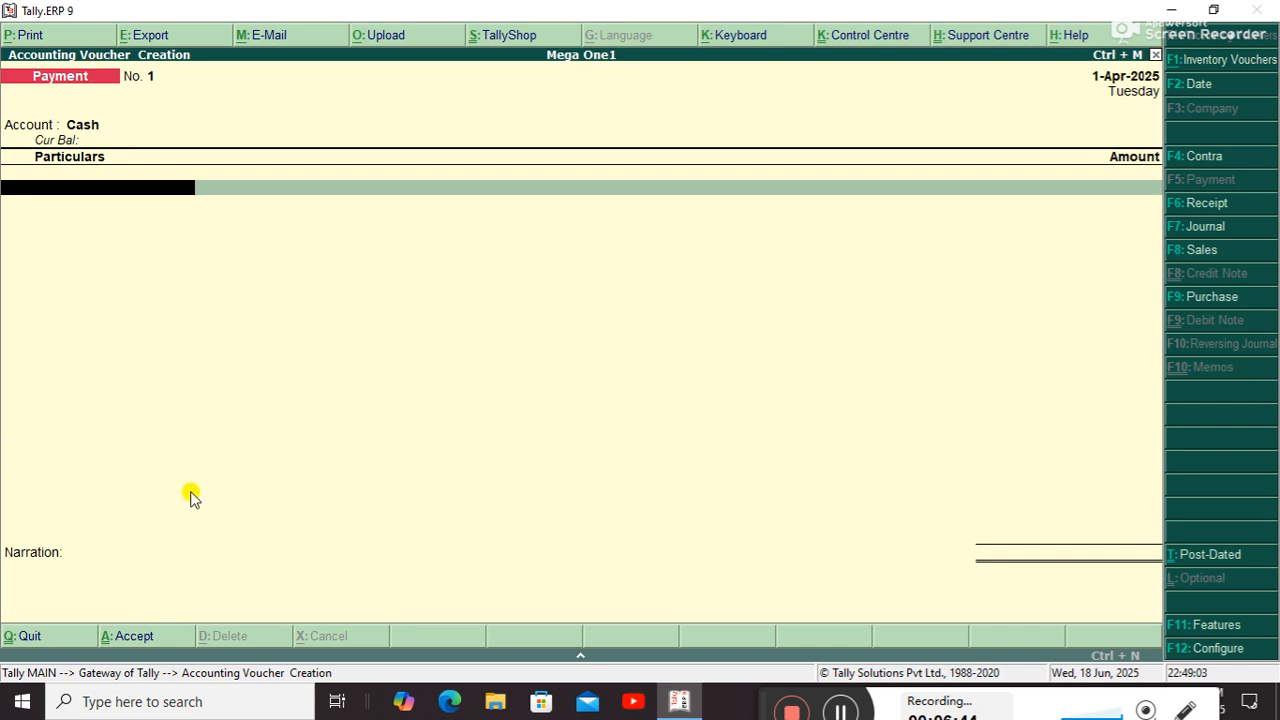
{"action": "key", "text": "Down"}
{"action": "key", "text": "Down"}
{"action": "key", "text": "Down"}
{"action": "key", "text": "Down"}
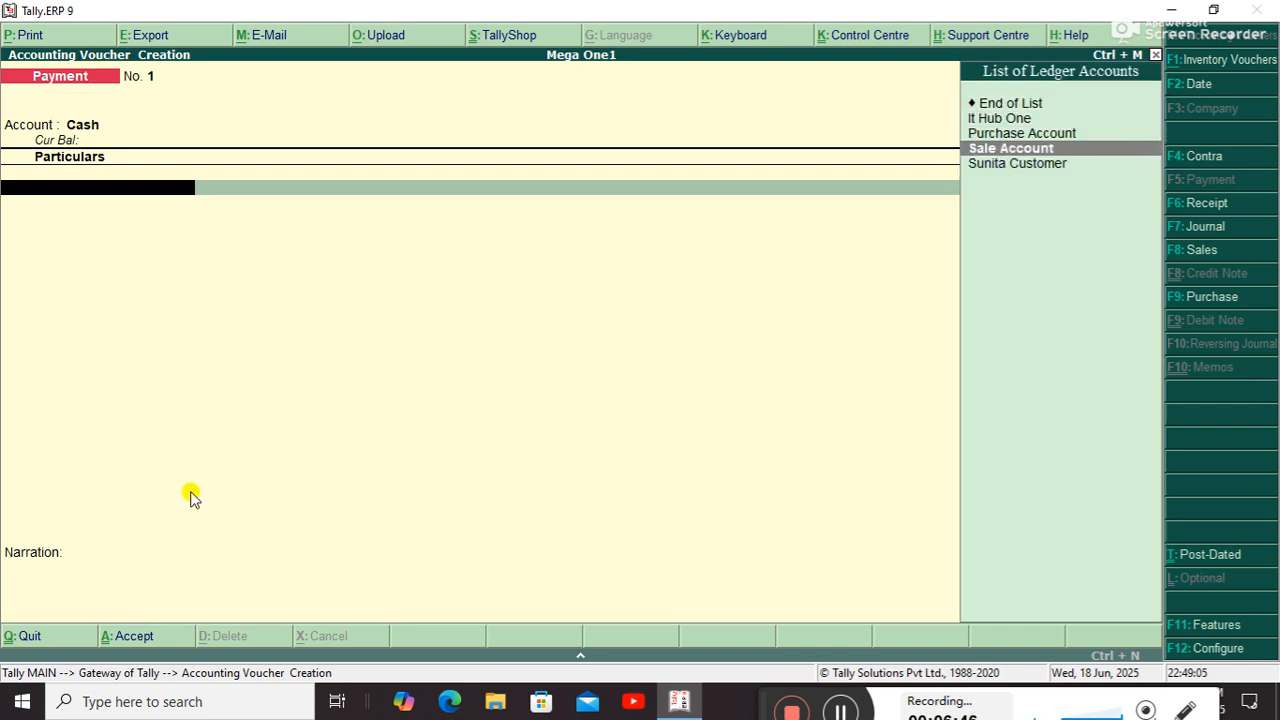
{"action": "key", "text": "Up"}
{"action": "key", "text": "Up"}
{"action": "key", "text": "Down"}
{"action": "key", "text": "Up"}
{"action": "key", "text": "Up"}
{"action": "key", "text": "Return"}
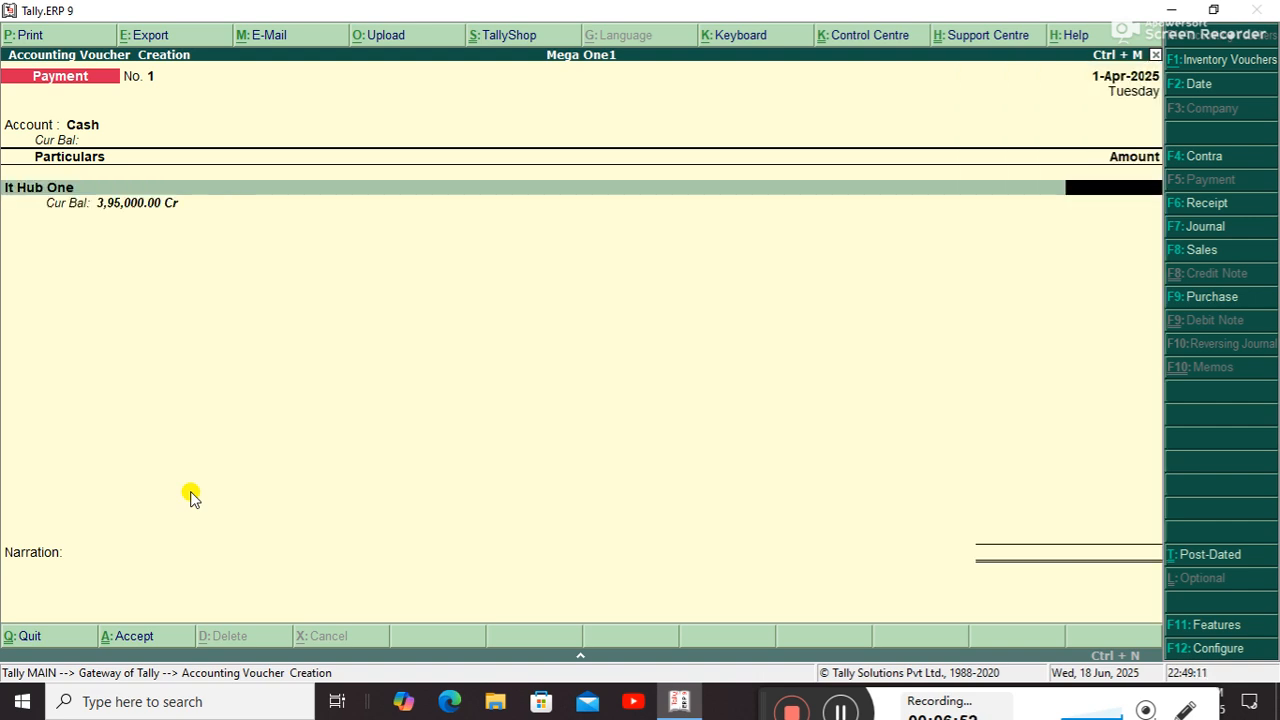
- Enter a payment amount of 395000 for It Hub One and save the voucher without a narration
{"action": "type", "text": "3"}
{"action": "type", "text": "95000"}
{"action": "key", "text": "Return"}
{"action": "key", "text": "Return"}
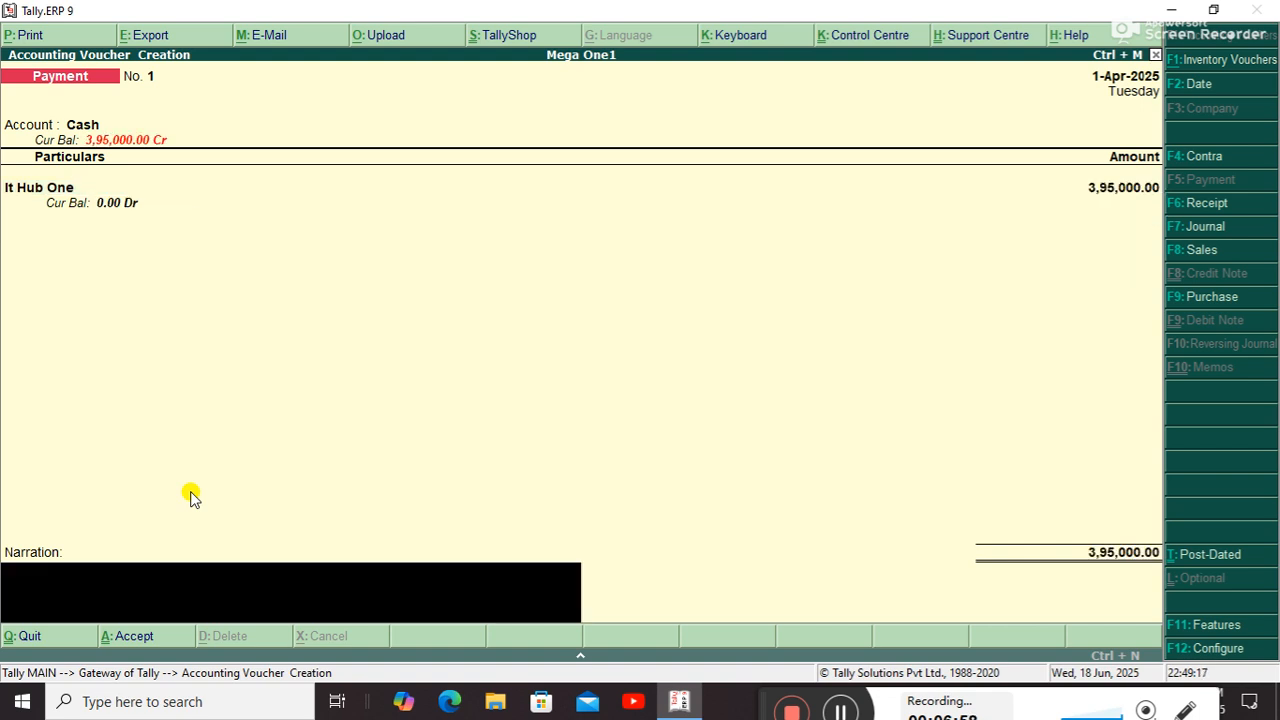
{"action": "key", "text": "Return"}
{"action": "key", "text": "Return"}
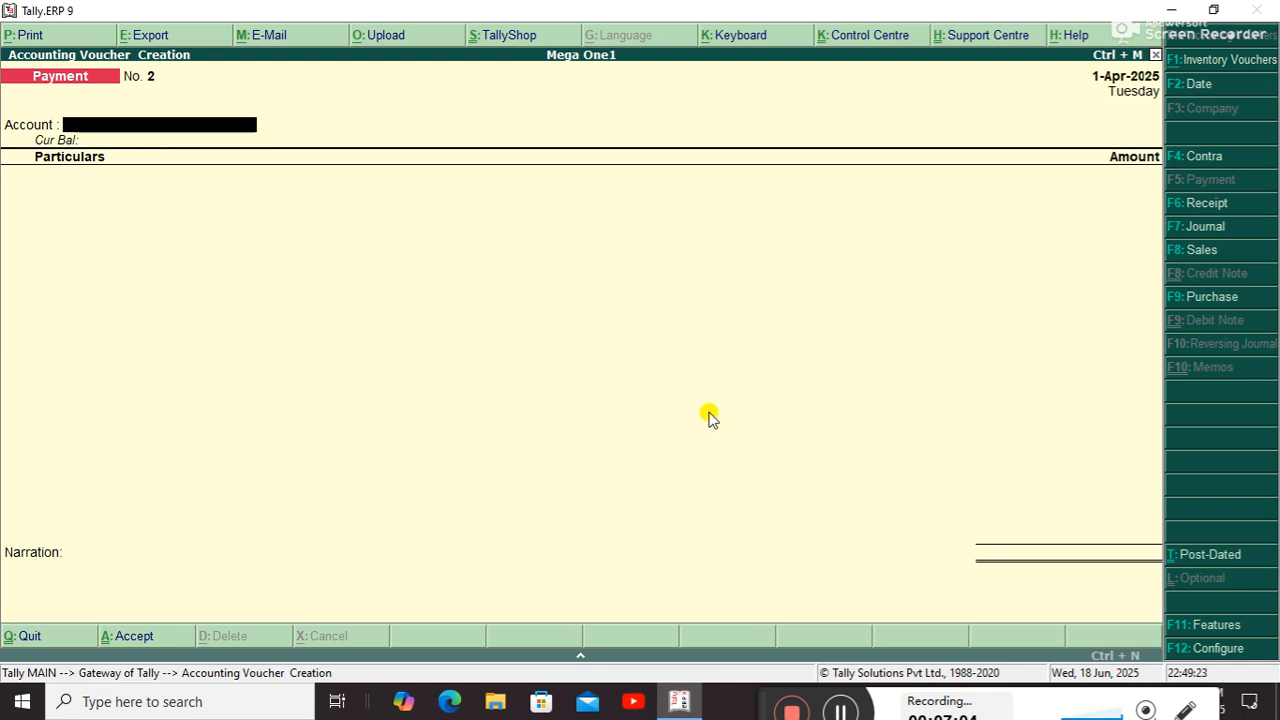
- Start a sales voucher with reference number 001, choosing the customer ledger as party and Sale Account as the sales ledger
{"action": "left_click", "coordinate": [1190, 228]}
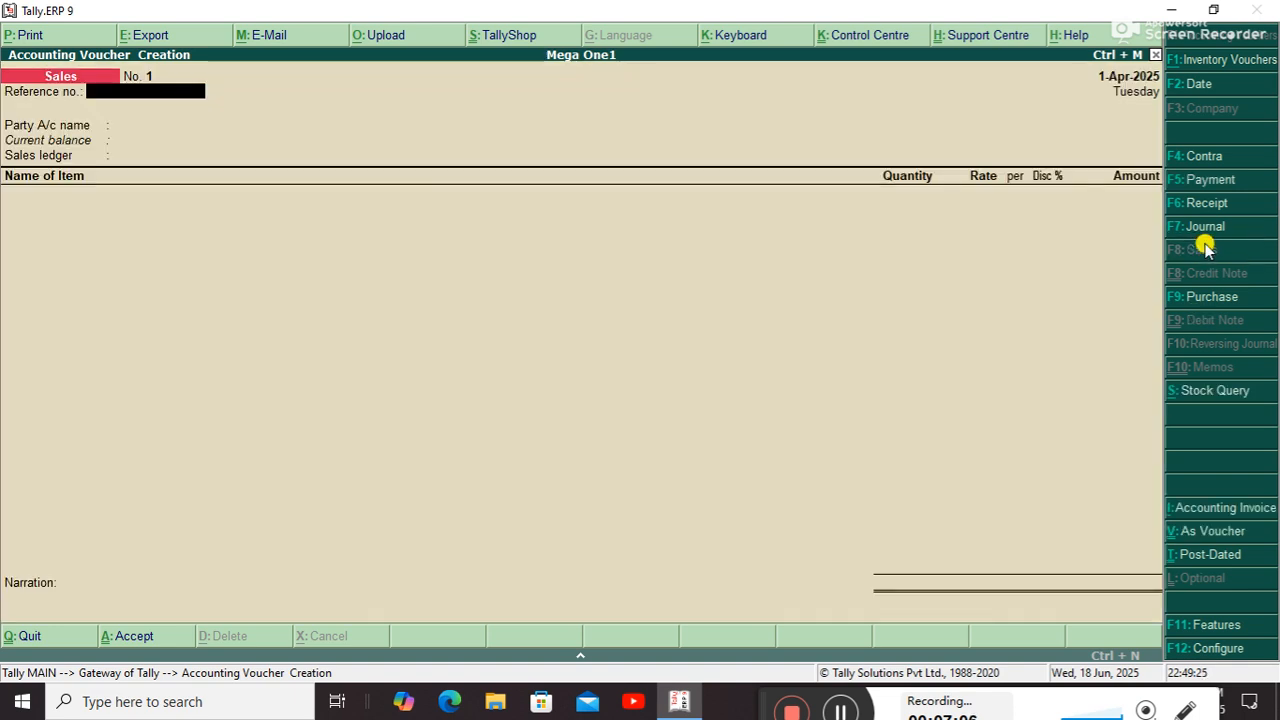
{"action": "type", "text": "001"}
{"action": "key", "text": "Return"}
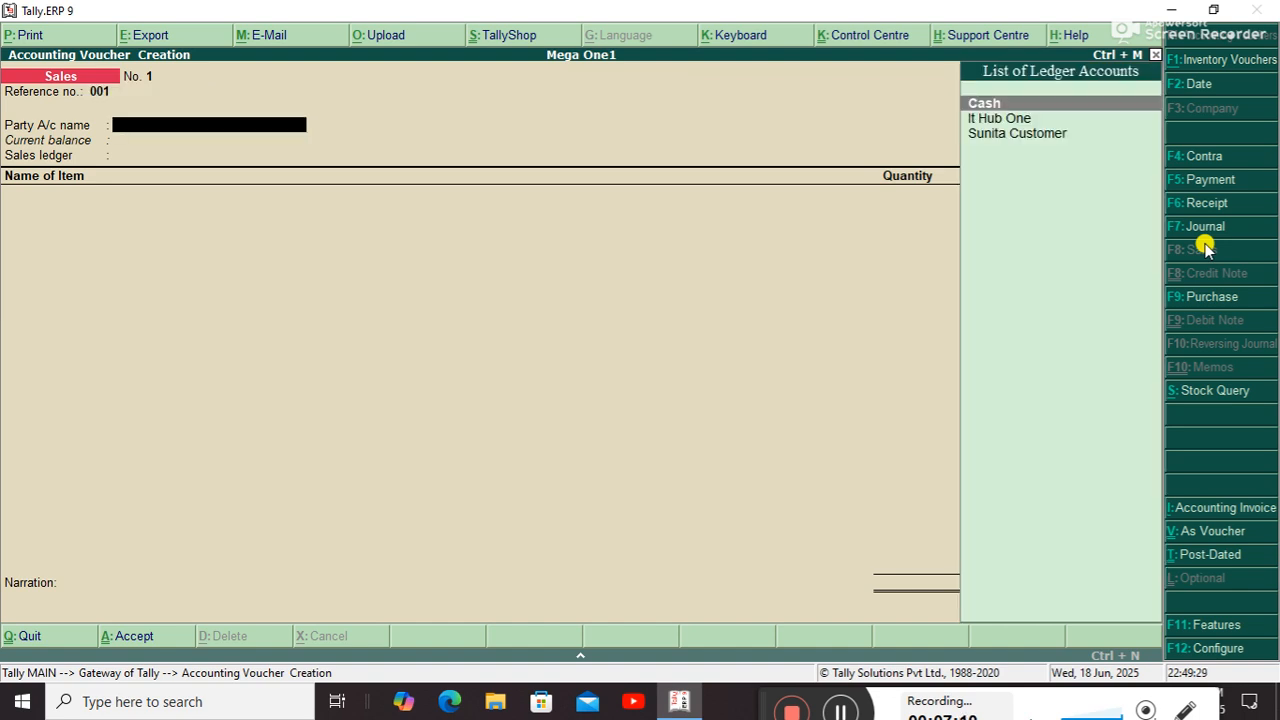
{"action": "key", "text": "Down"}
{"action": "key", "text": "Down"}
{"action": "key", "text": "Return"}
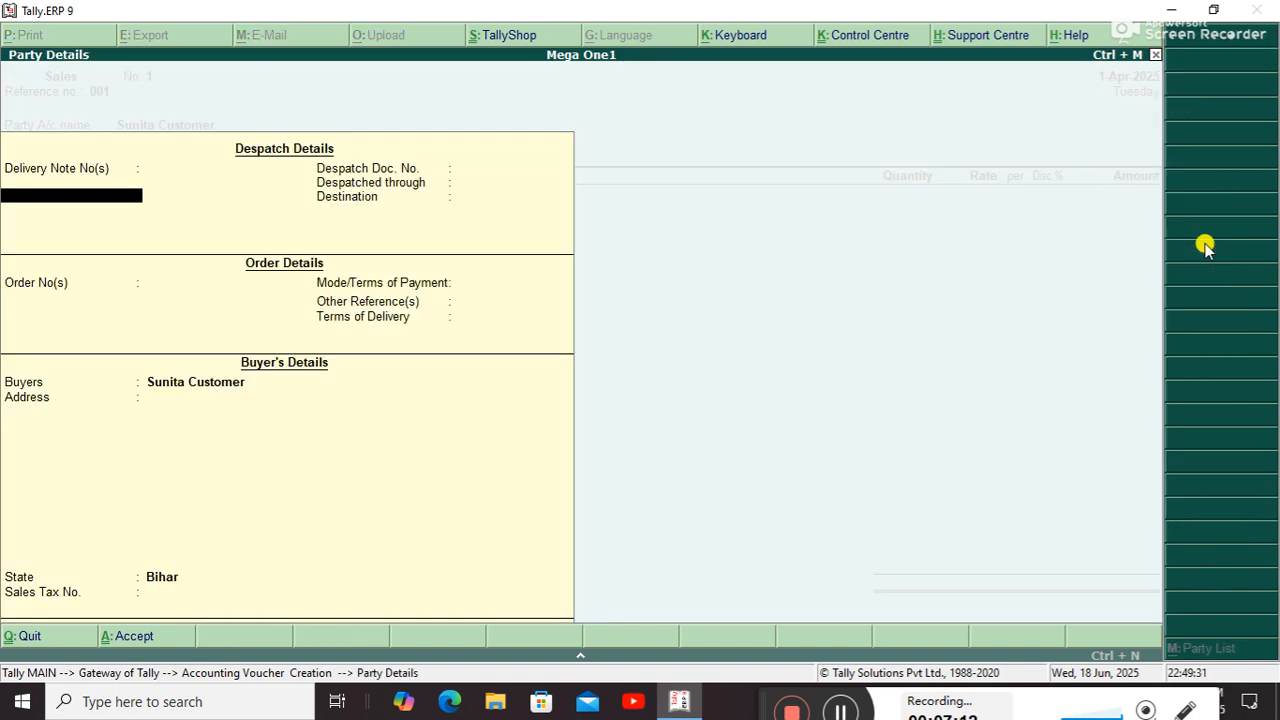
{"action": "key", "text": "ctrl+a"}
{"action": "key", "text": "Return"}
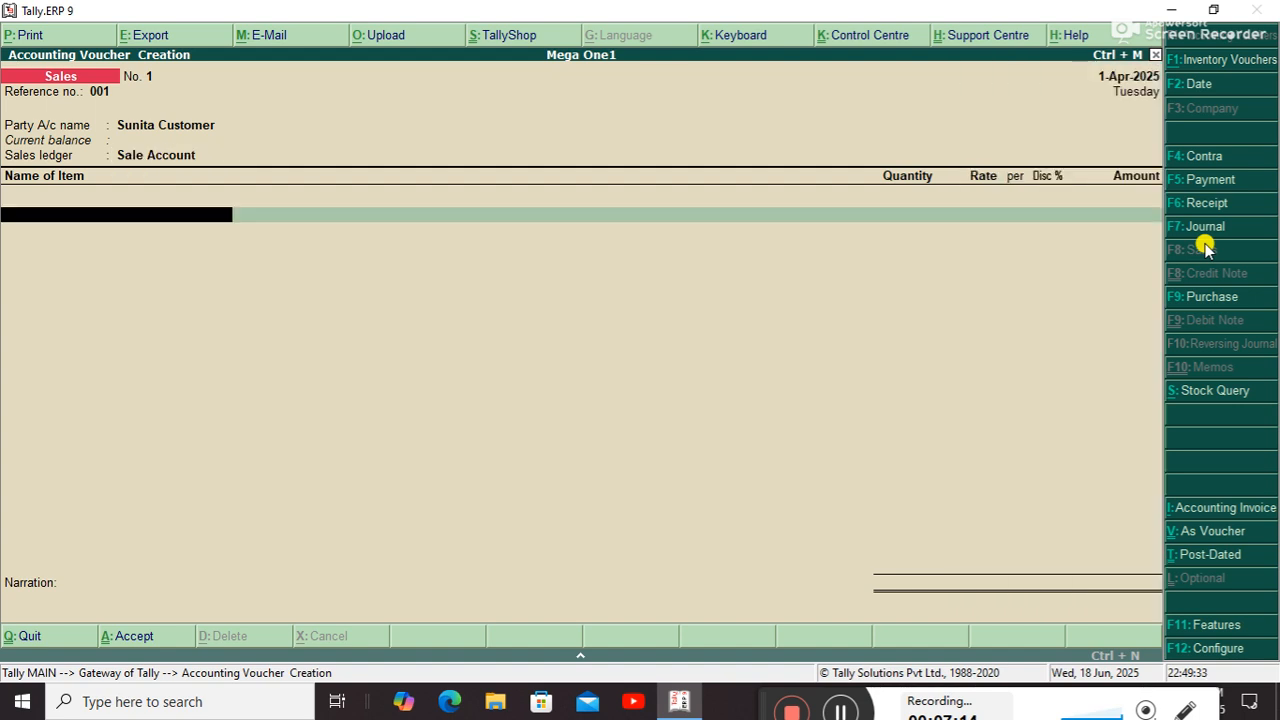
- Add the item Antivirush to the sales voucher with quantity 40 pcs, rate 1,000 per pcs and a 5% discount
{"action": "key", "text": "Down"}
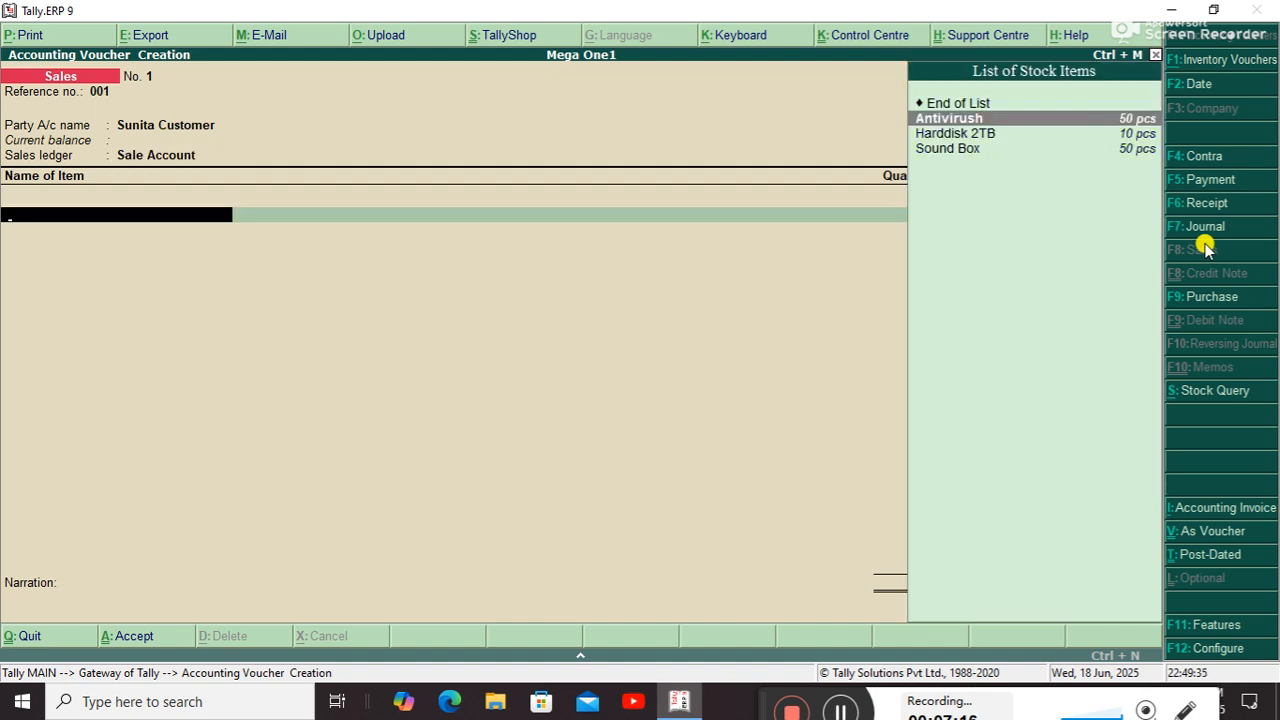
{"action": "key", "text": "Return"}
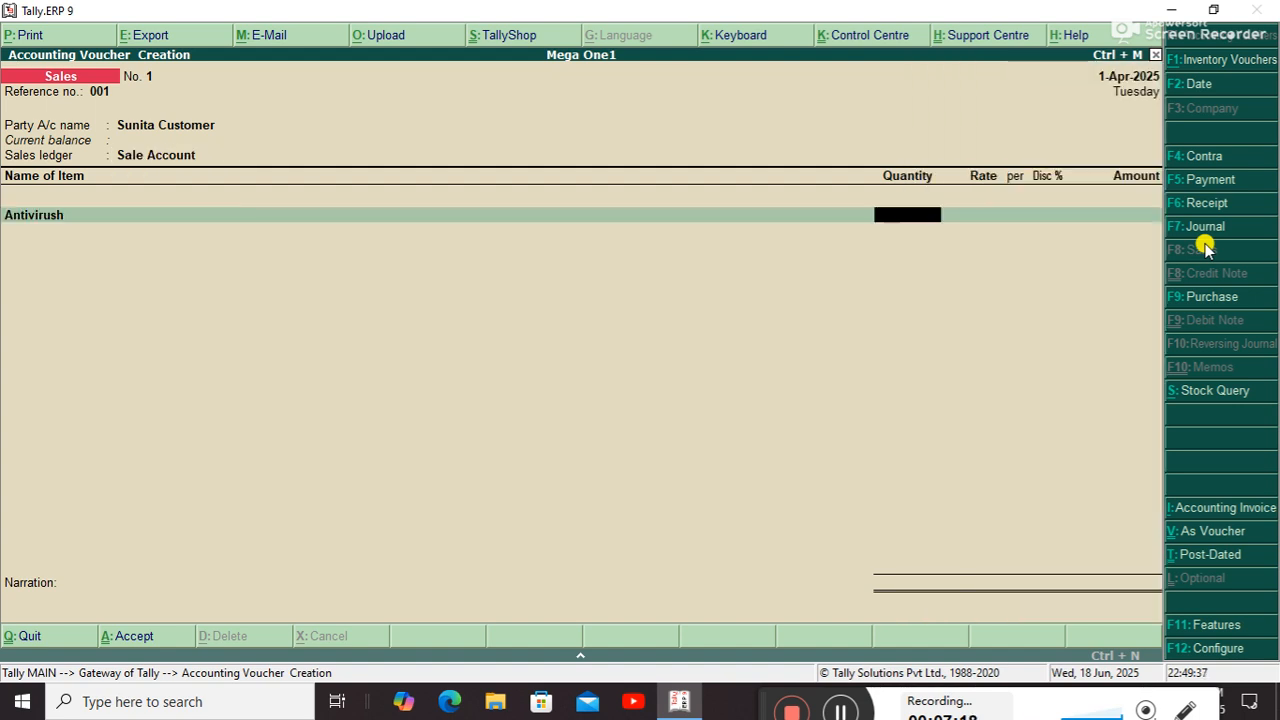
{"action": "type", "text": "40"}
{"action": "key", "text": "Return"}
{"action": "type", "text": "1,"}
{"action": "type", "text": "000"}
{"action": "key", "text": "Return"}
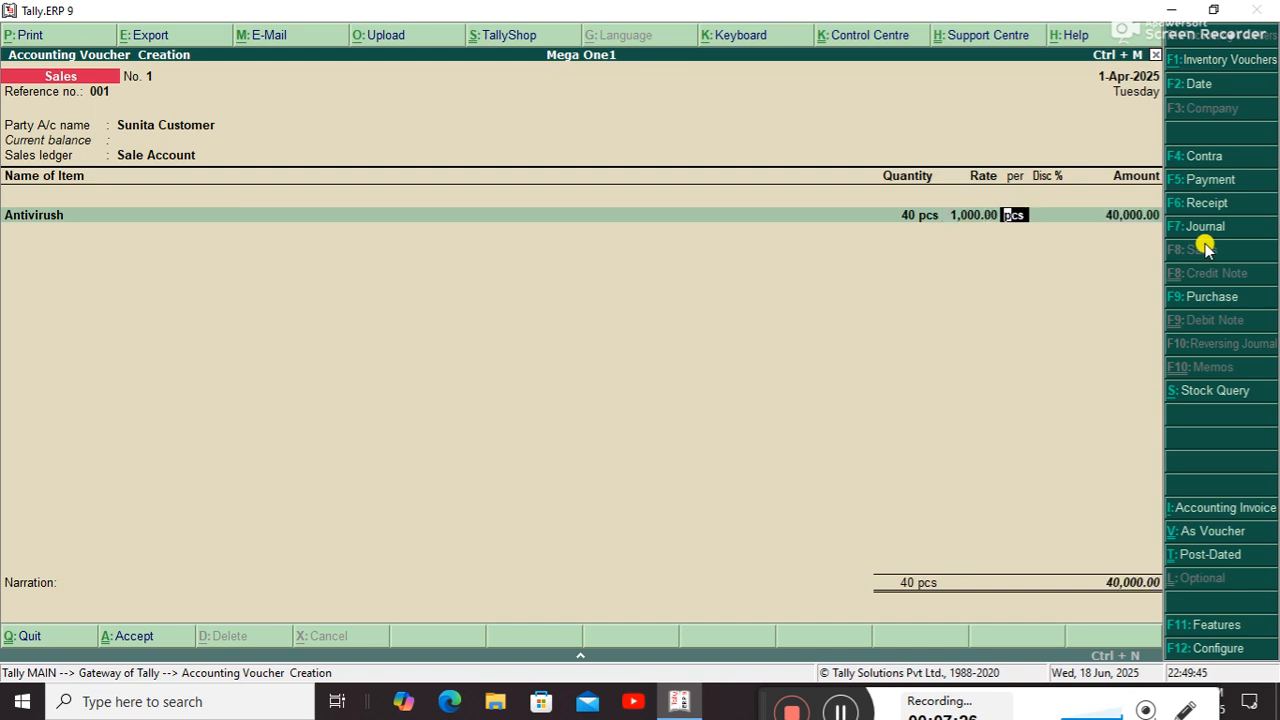
{"action": "key", "text": "Return"}
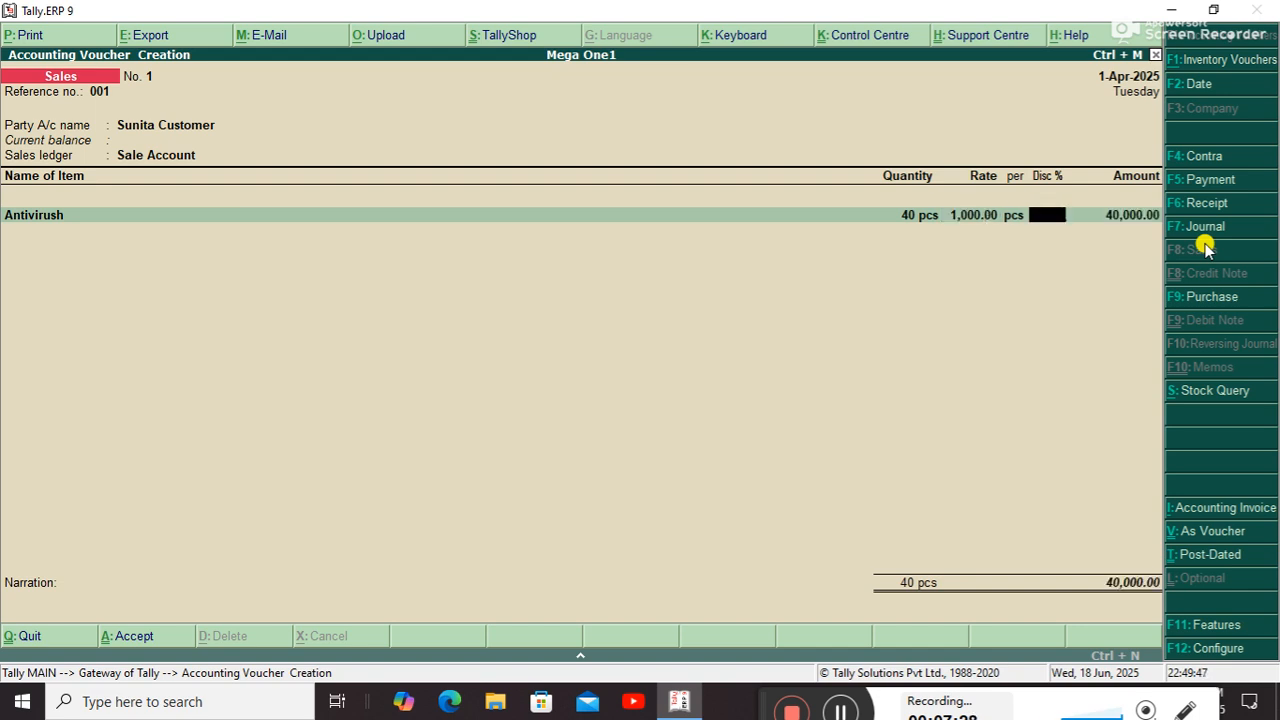
{"action": "type", "text": "5"}
{"action": "key", "text": "Return"}
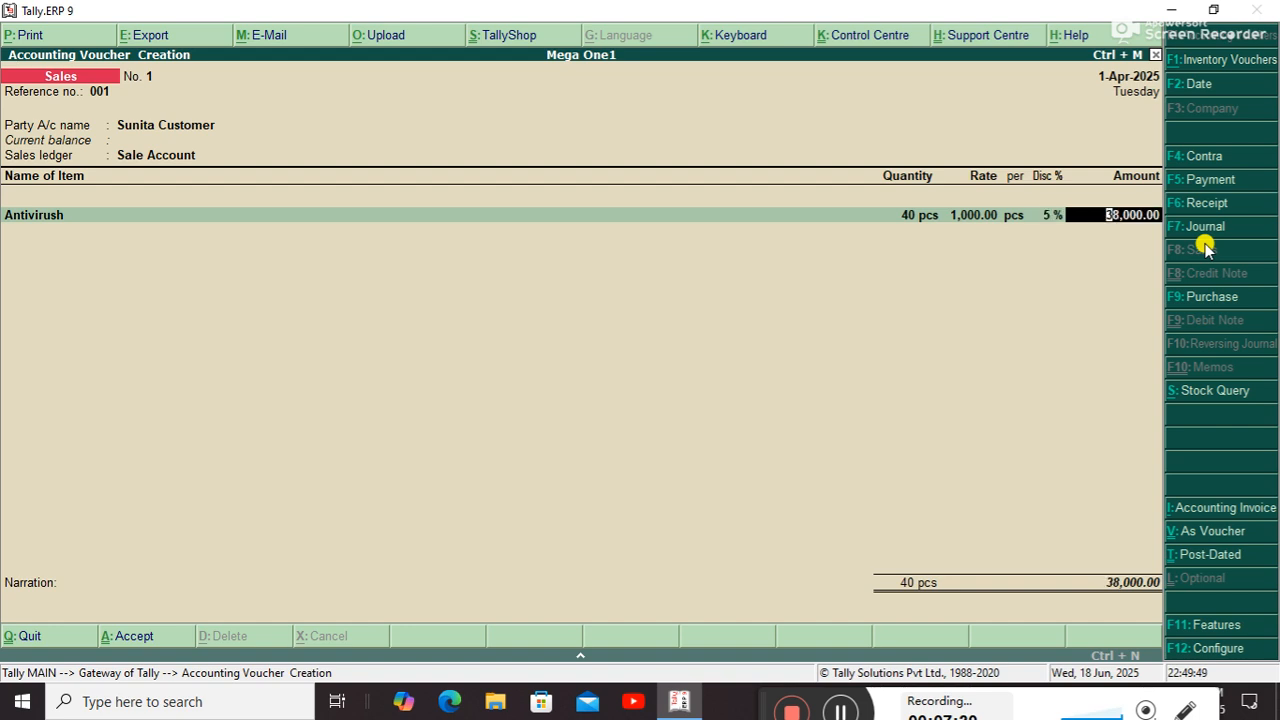
{"action": "key", "text": "Return"}
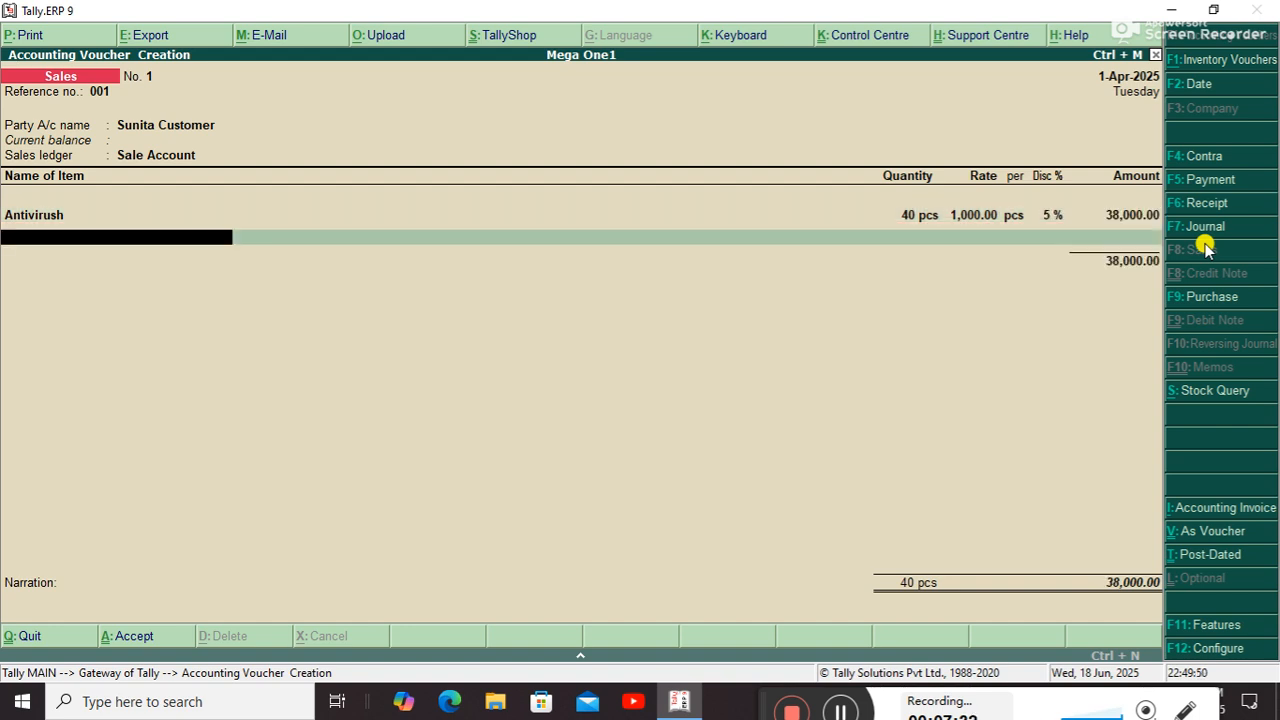
- Add the item Harddisk 2TB to the sales voucher with quantity 5 pcs, rate 4,000 per pcs and a 5% discount
{"action": "key", "text": "Down"}
{"action": "key", "text": "Down"}
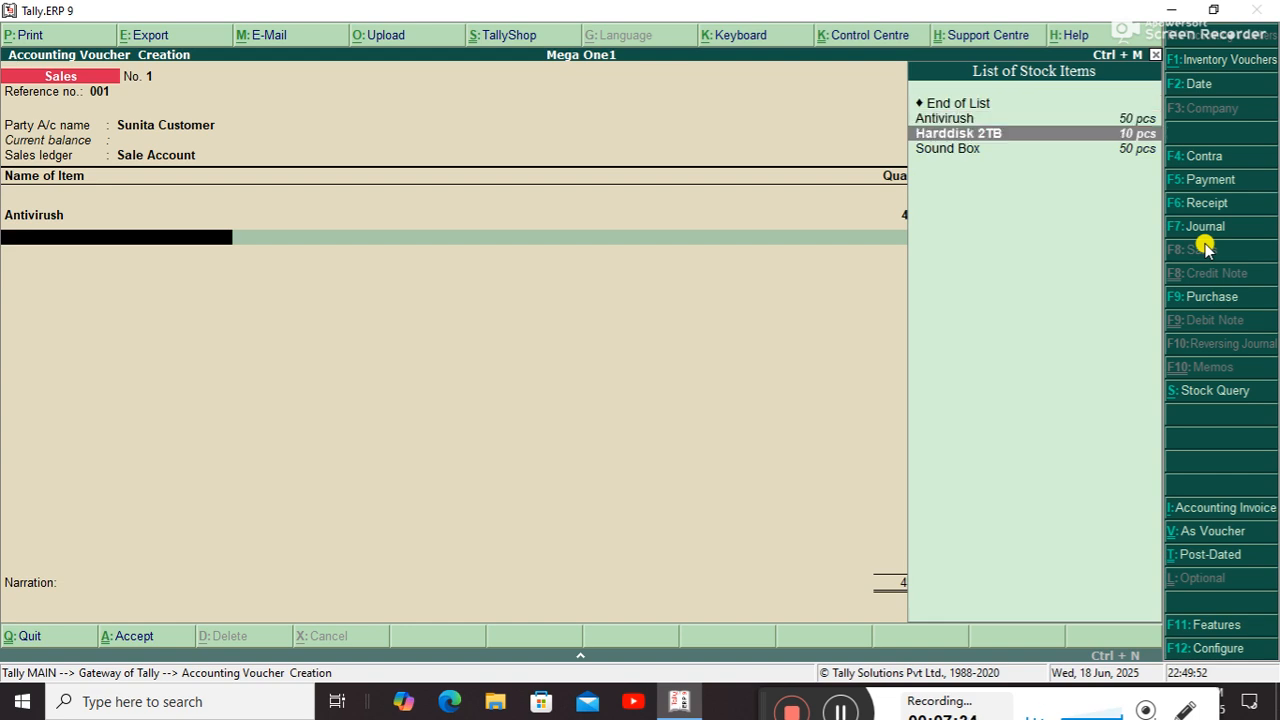
{"action": "key", "text": "Return"}
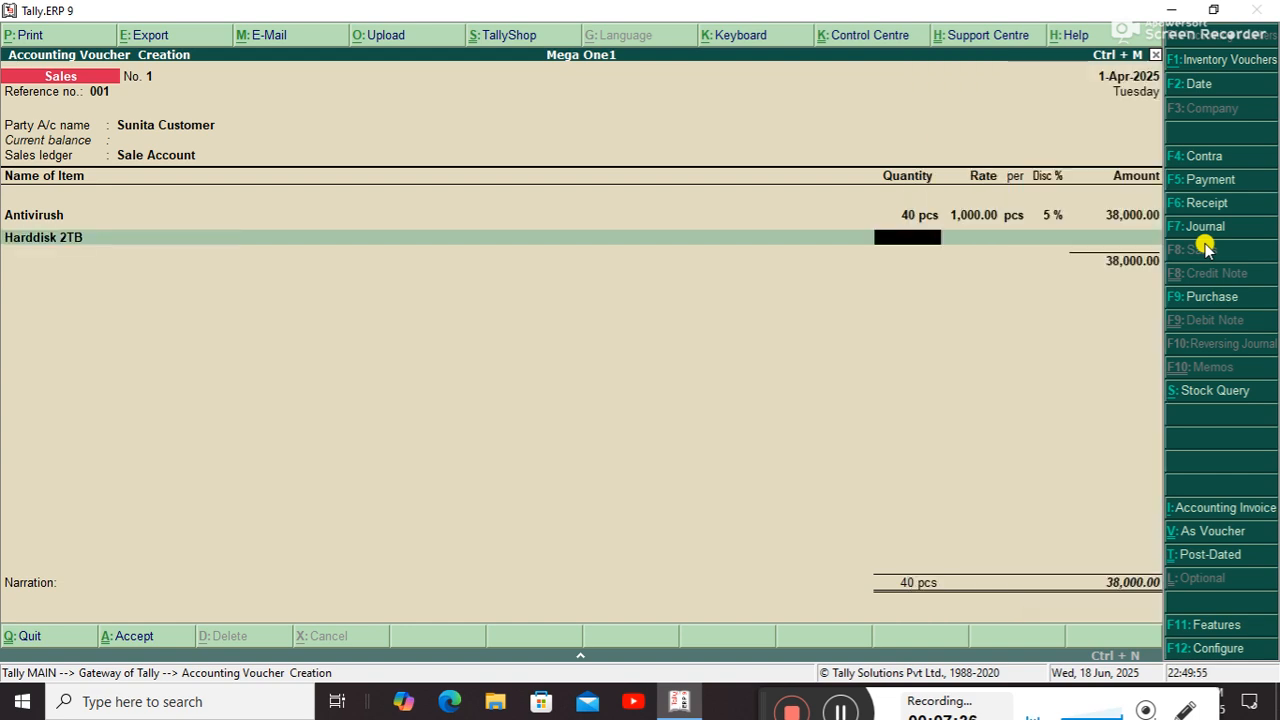
{"action": "key", "text": "BackSpace"}
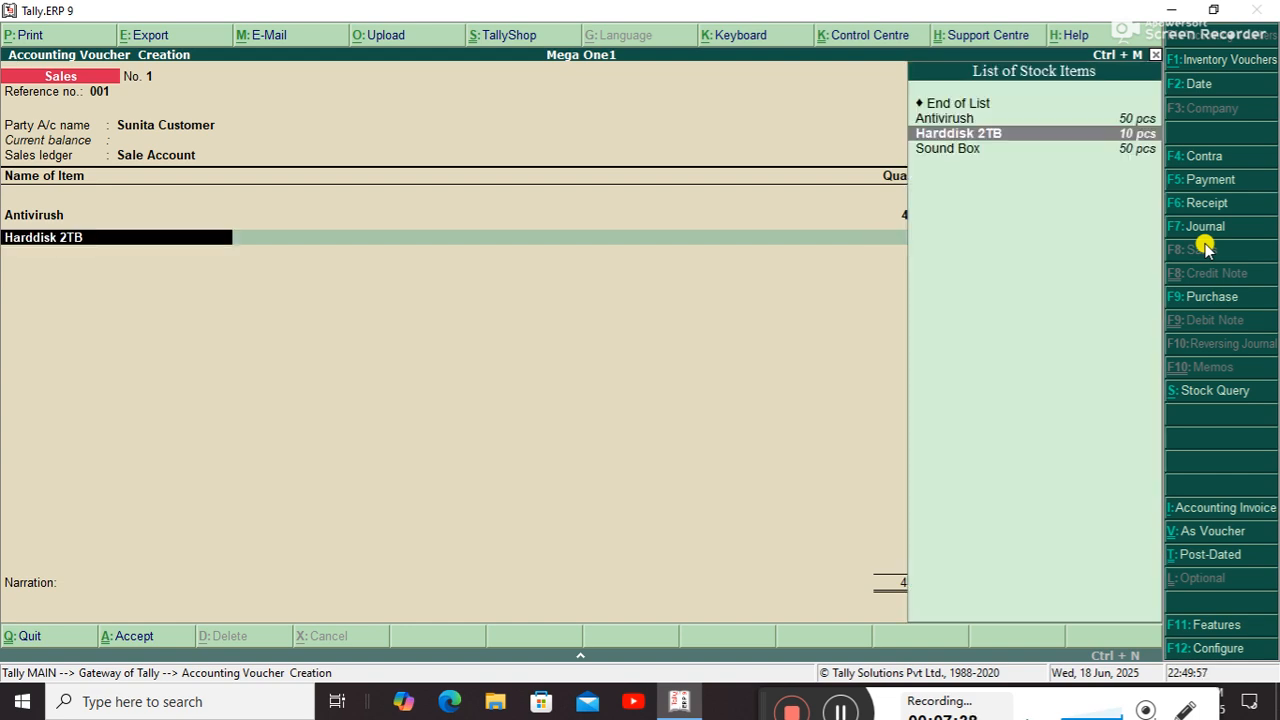
{"action": "key", "text": "Return"}
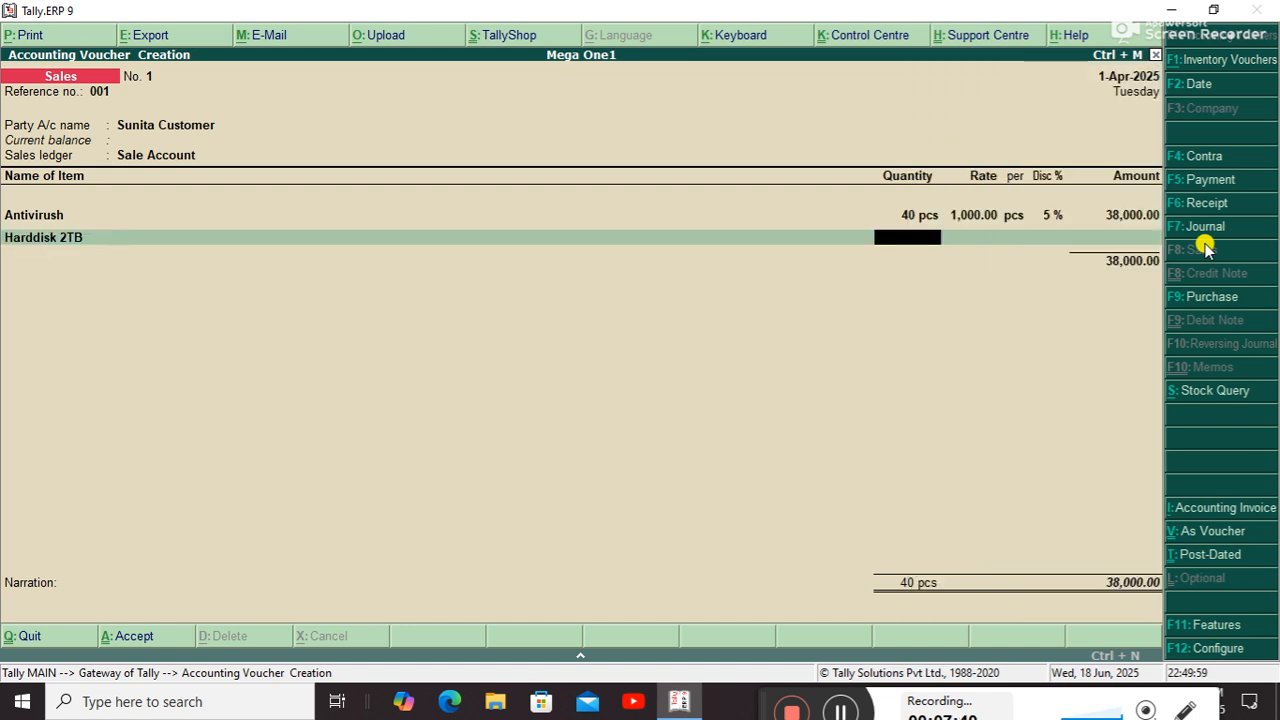
{"action": "type", "text": "5"}
{"action": "key", "text": "Return"}
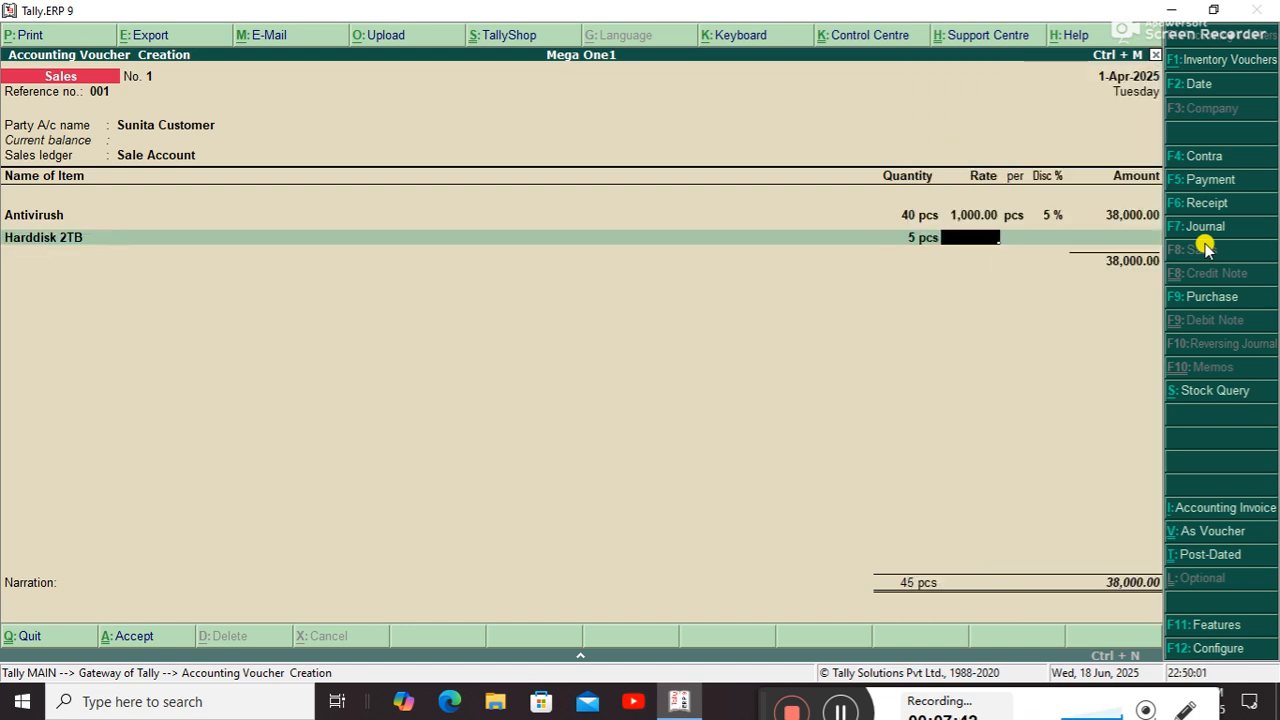
{"action": "type", "text": "4000"}
{"action": "key", "text": "Return"}
{"action": "key", "text": "Return"}
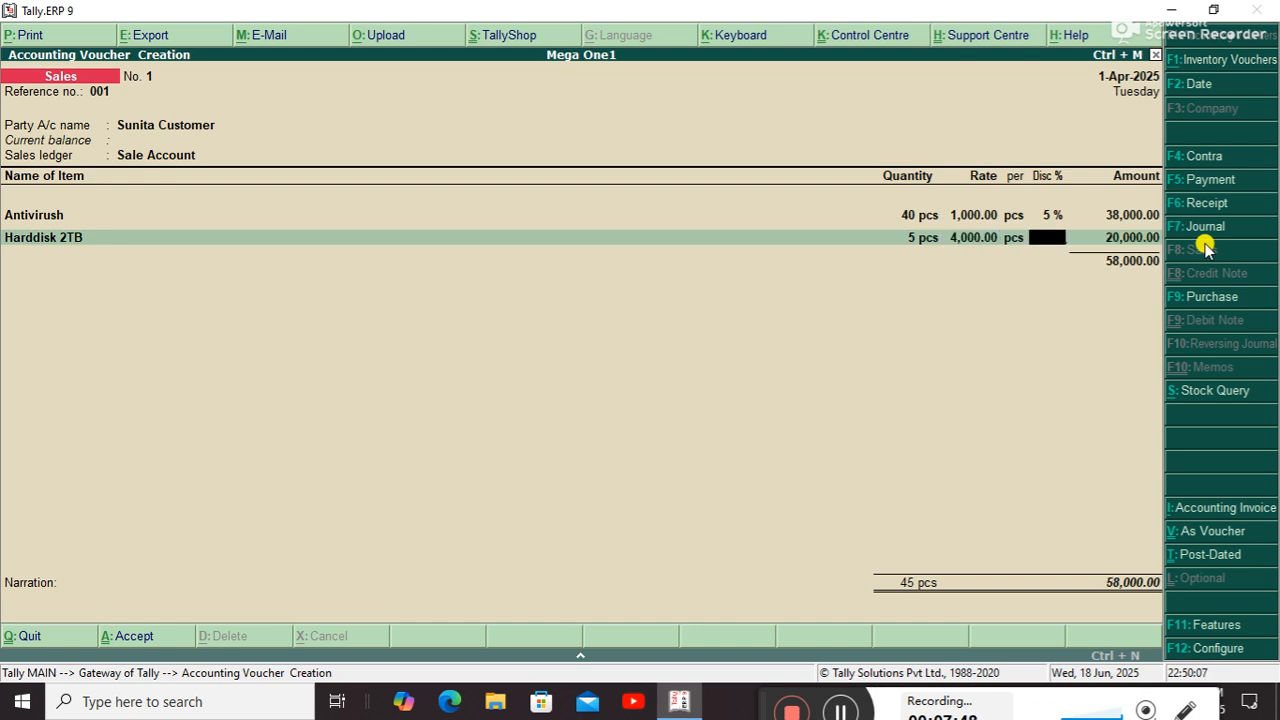
{"action": "type", "text": "5"}
{"action": "key", "text": "Return"}
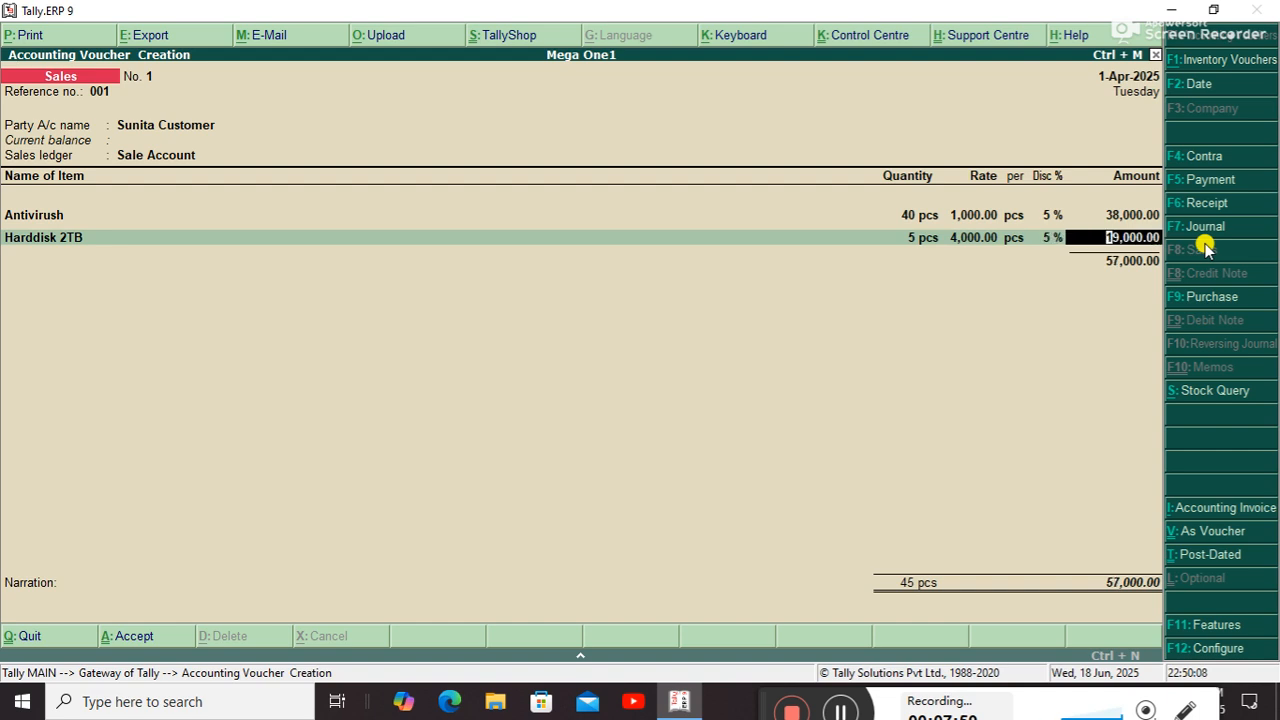
{"action": "key", "text": "Return"}
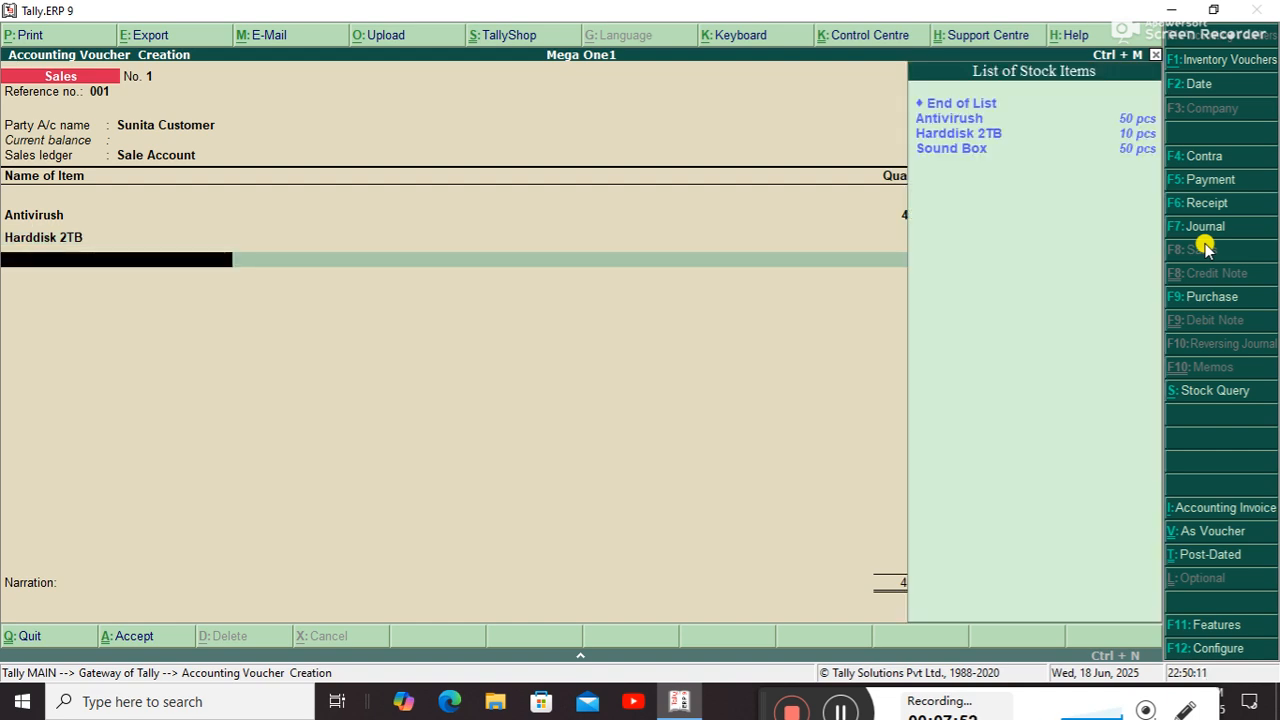
- Add the item Sound Box to the sales voucher with quantity 10 pcs, rate 9,000 per pcs and a 5% discount
{"action": "key", "text": "Down"}
{"action": "key", "text": "Down"}
{"action": "key", "text": "Down"}
{"action": "key", "text": "Return"}
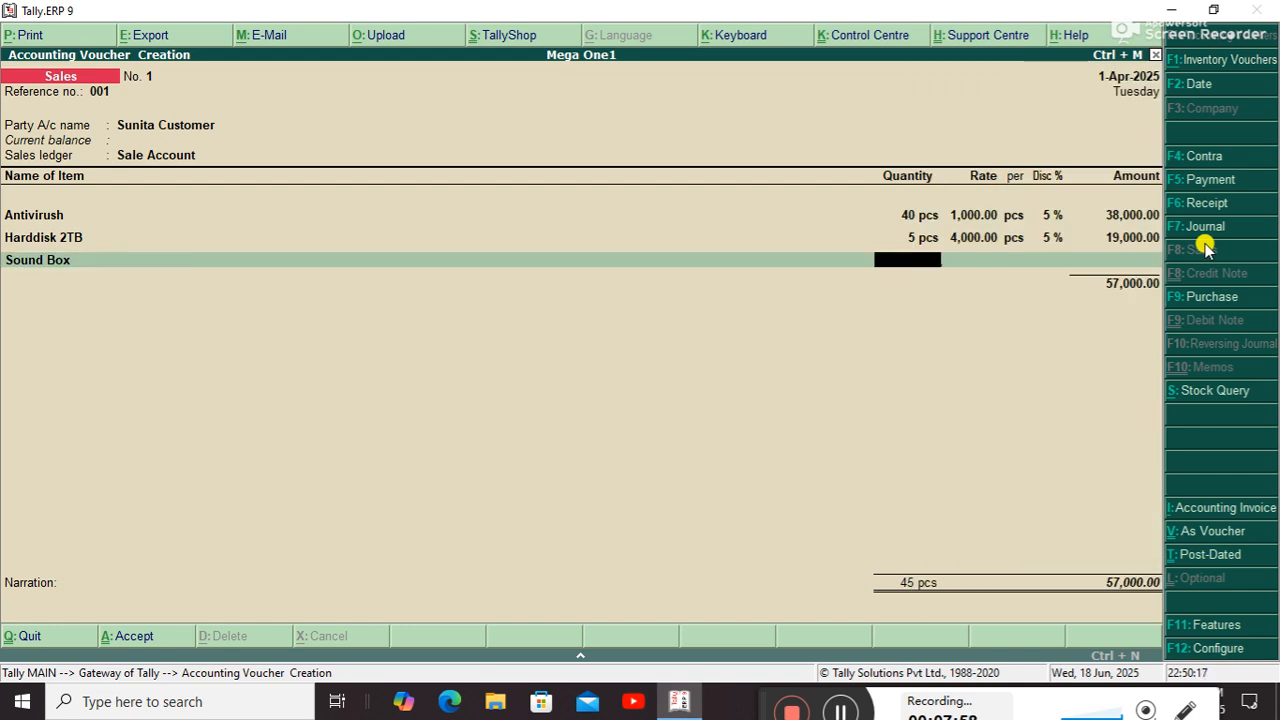
{"action": "key", "text": "BackSpace"}
{"action": "key", "text": "Return"}
{"action": "type", "text": "10"}
{"action": "key", "text": "Return"}
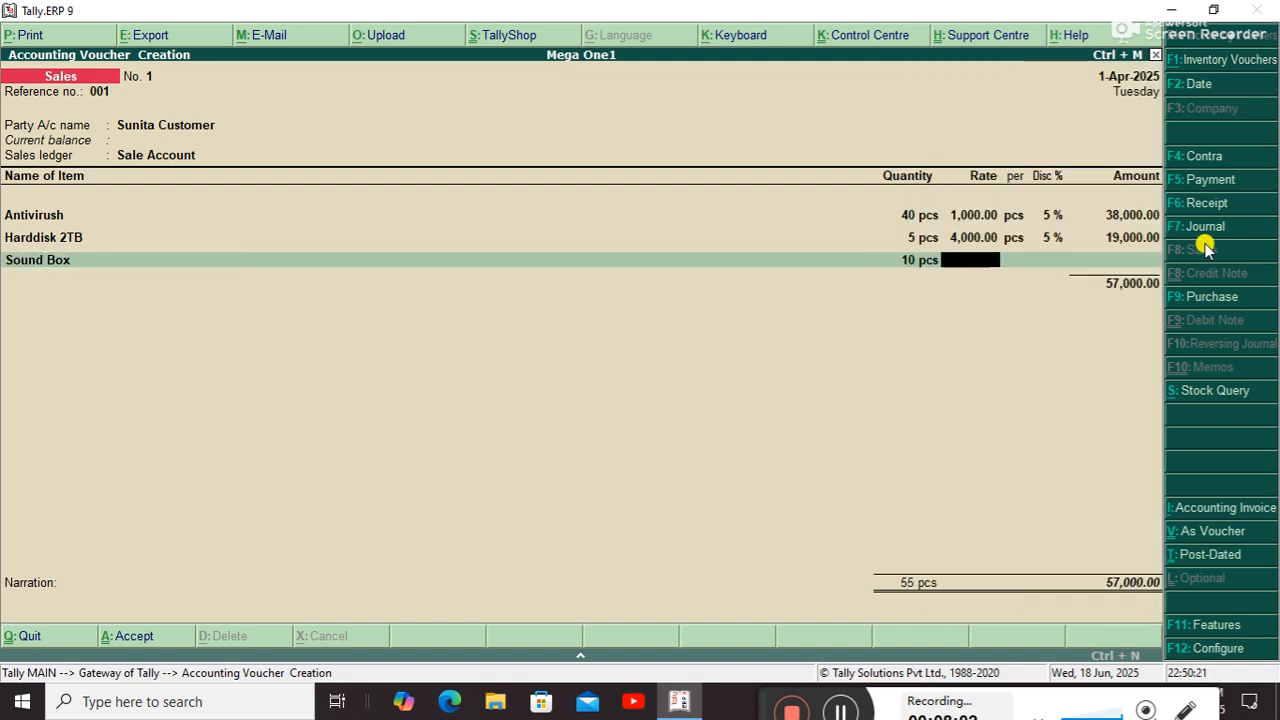
{"action": "type", "text": "9000"}
{"action": "key", "text": "Return"}
{"action": "key", "text": "Return"}
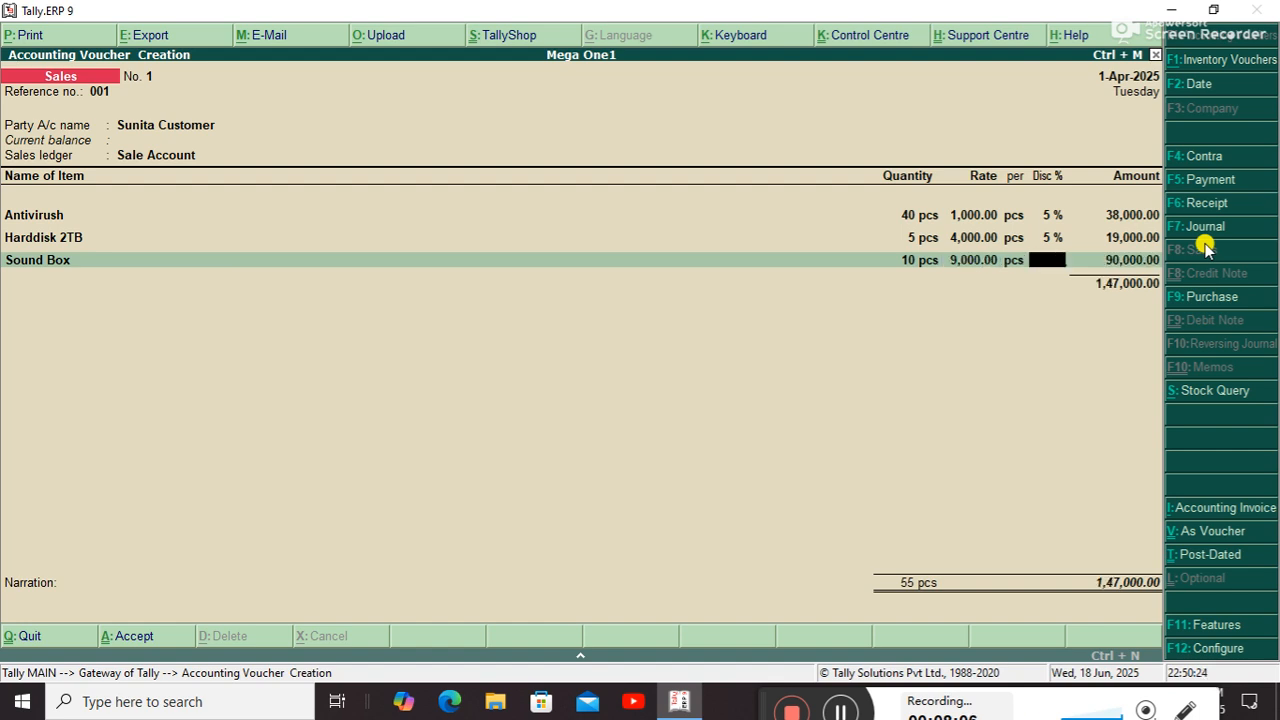
{"action": "type", "text": "5"}
{"action": "key", "text": "Return"}
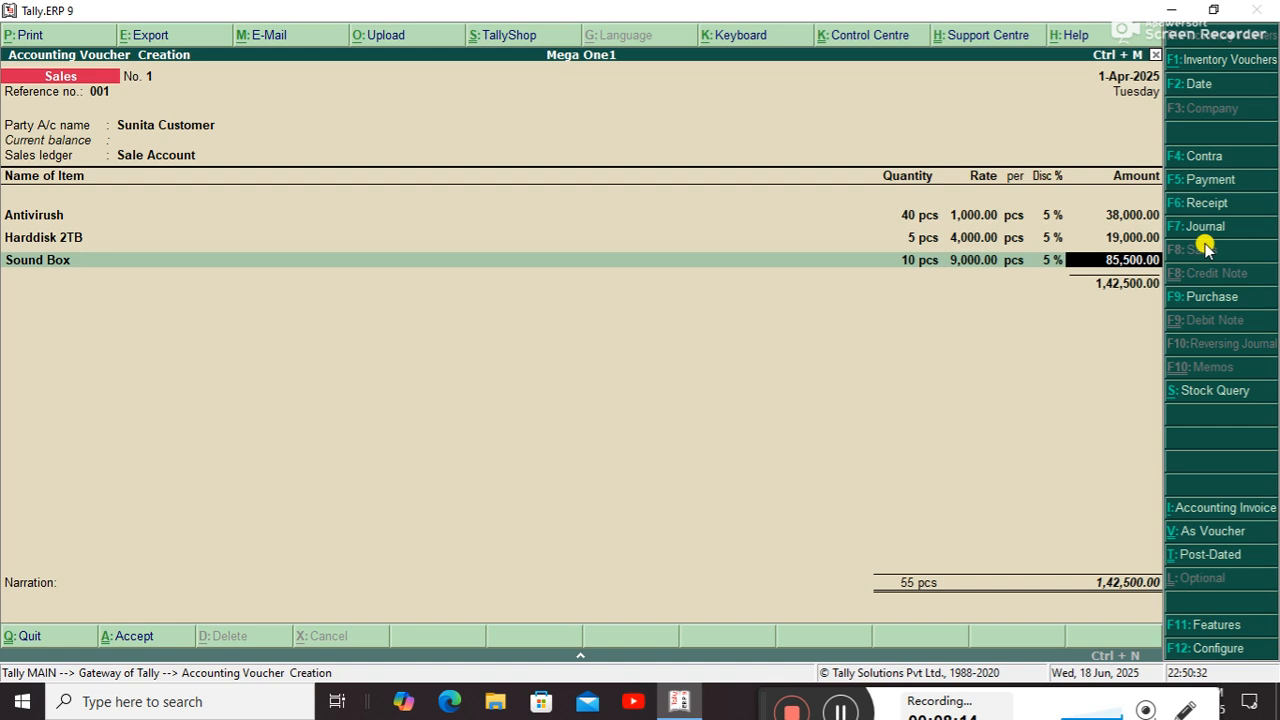
{"action": "key", "text": "Return"}
- End the item list, leave the narration blank and save the sales voucher
{"action": "key", "text": "Return"}
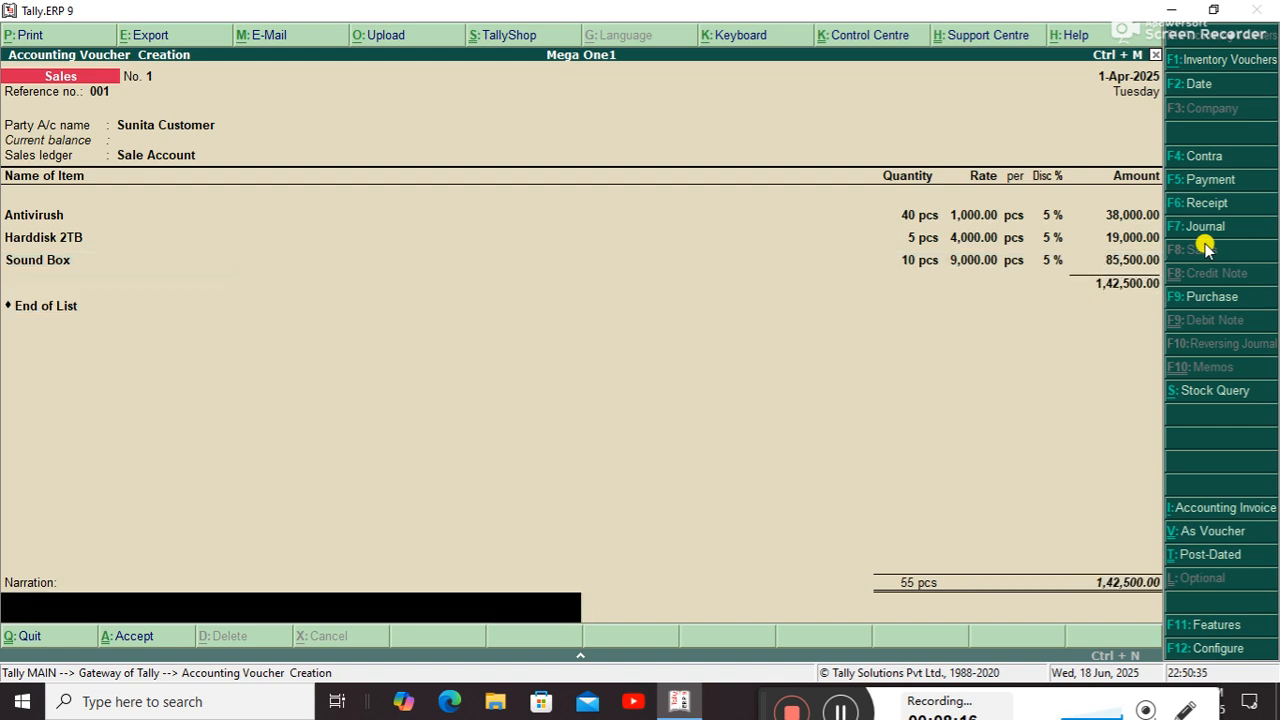
{"action": "key", "text": "Return"}
{"action": "key", "text": "Return"}
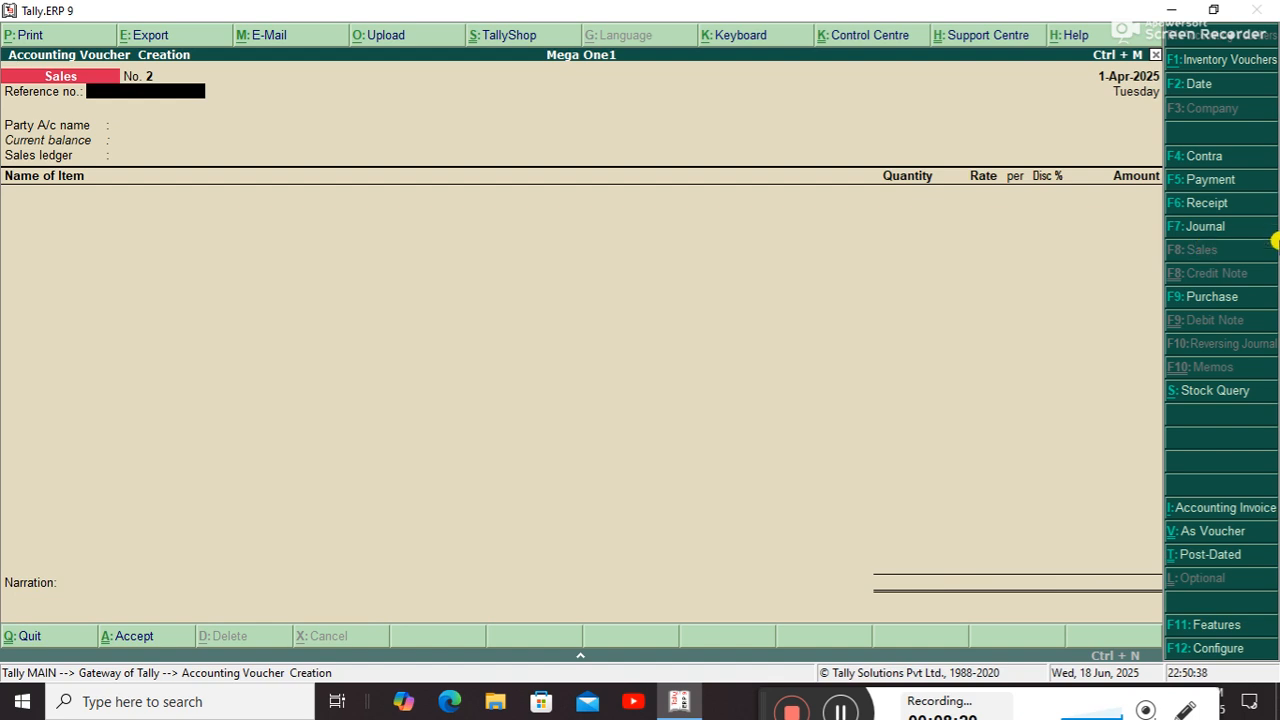
- Start a receipt voucher into the Cash account and choose the customer ledger as the payer
{"action": "left_click", "coordinate": [1203, 205]}
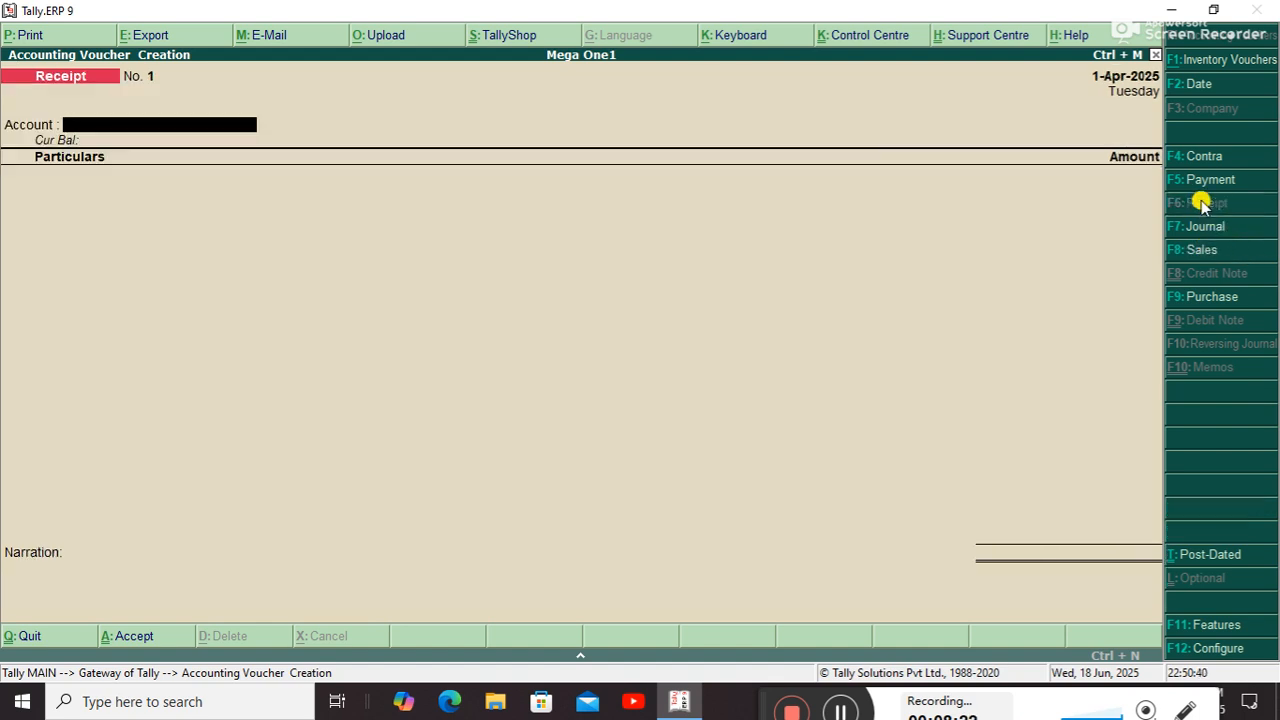
{"action": "key", "text": "Return"}
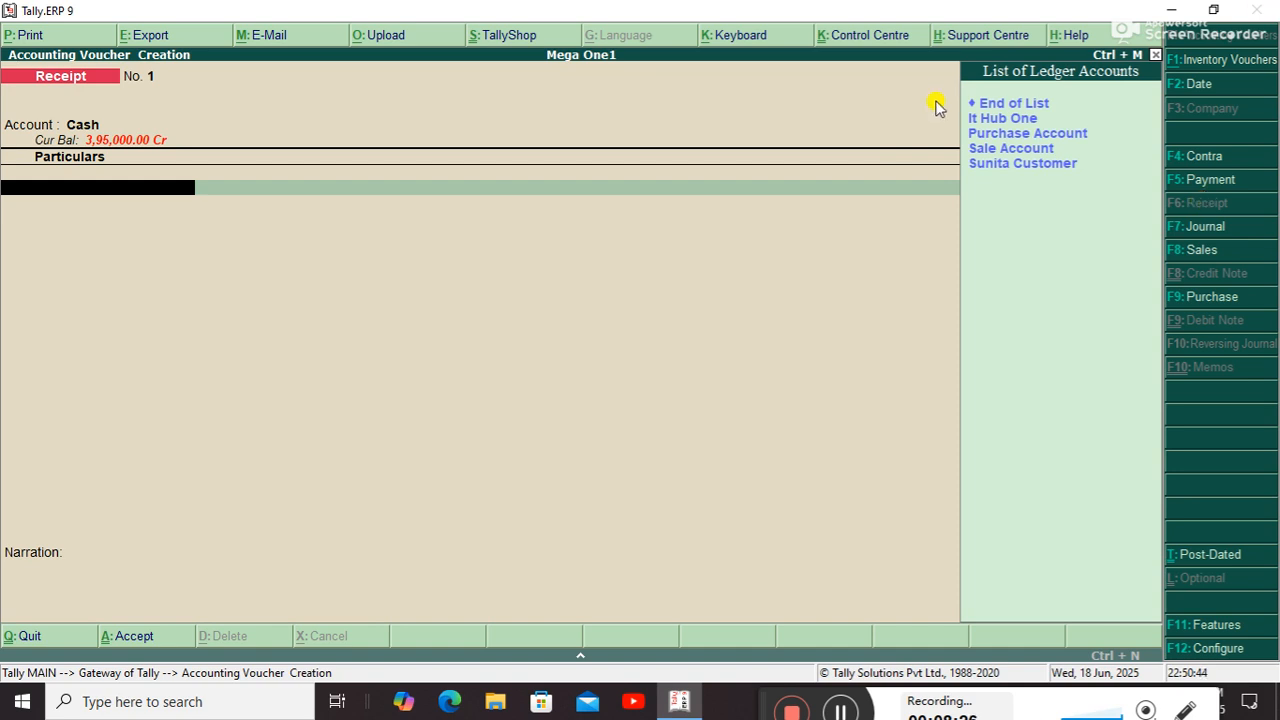
{"action": "left_click", "coordinate": [980, 165]}
- Enter a received amount of 142500 for the customer ledger and save the receipt voucher without a narration
{"action": "type", "text": "1,4"}
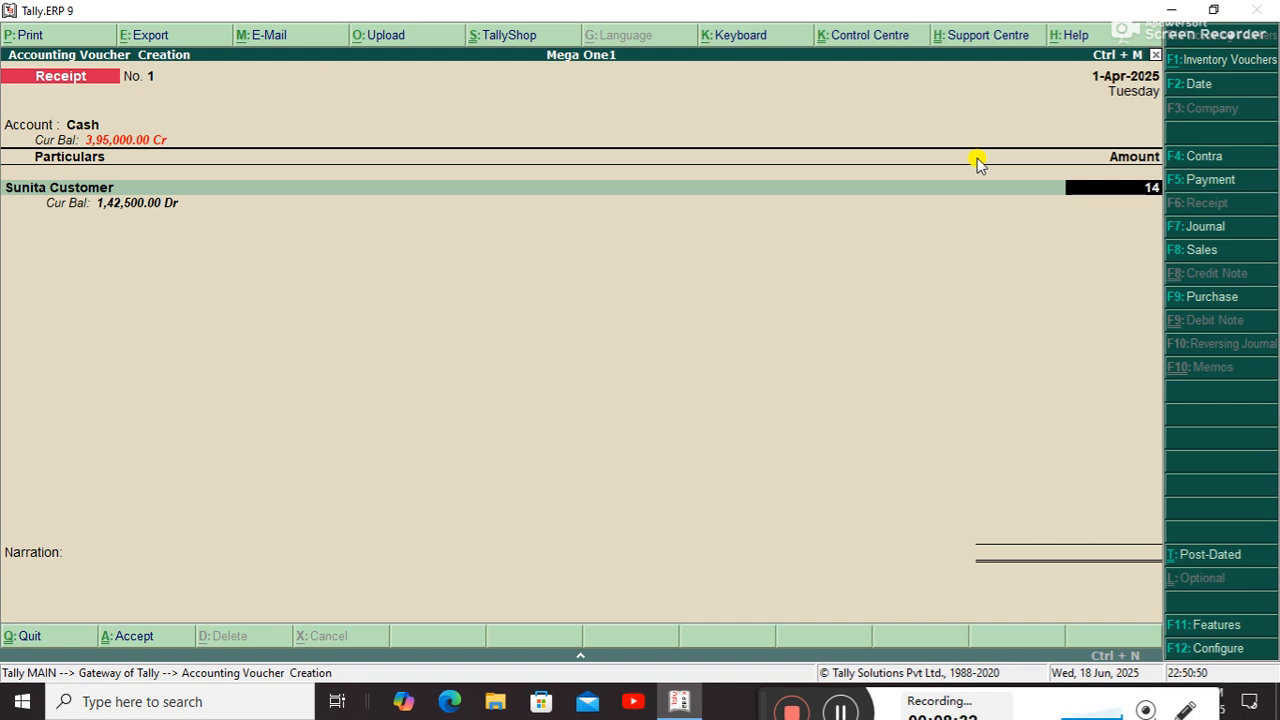
{"action": "type", "text": "2,500"}
{"action": "key", "text": "Return"}
{"action": "key", "text": "Return"}
{"action": "key", "text": "Return"}
{"action": "key", "text": "Return"}
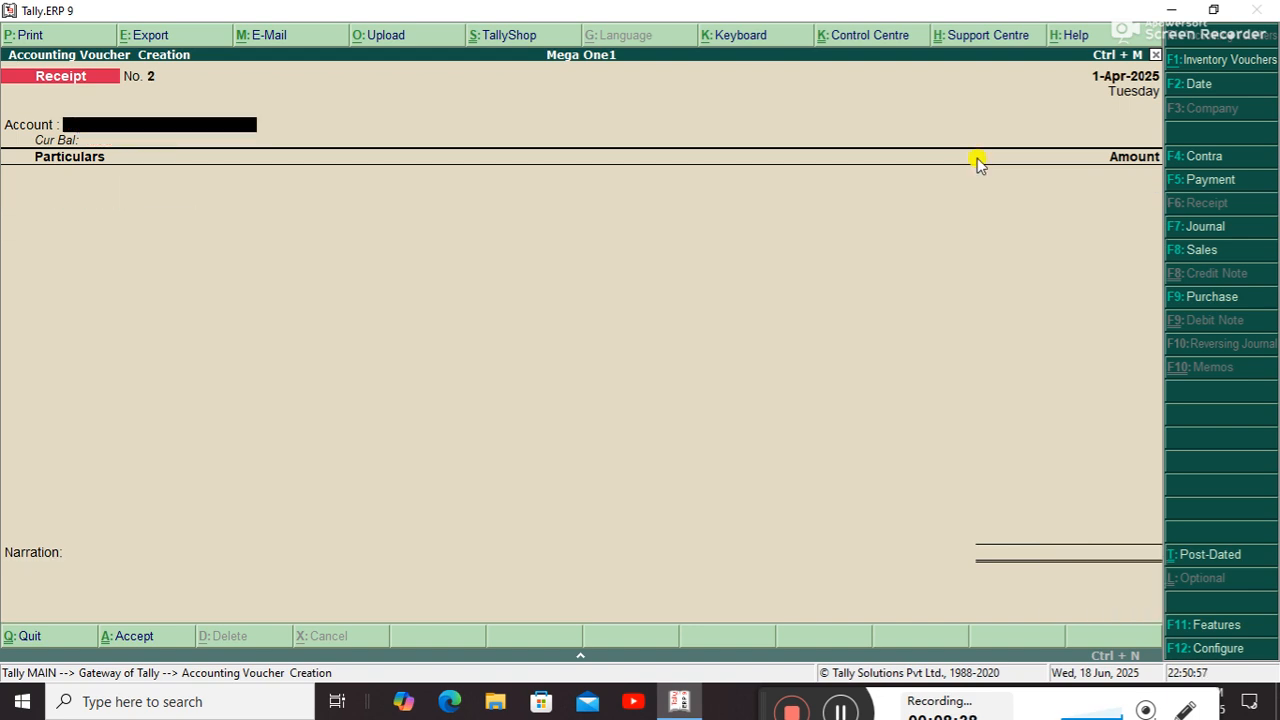
- Leave voucher entry and open the Day Book among the display reports
{"action": "key", "text": "Return"}
{"action": "key", "text": "Escape"}
{"action": "key", "text": "Return"}
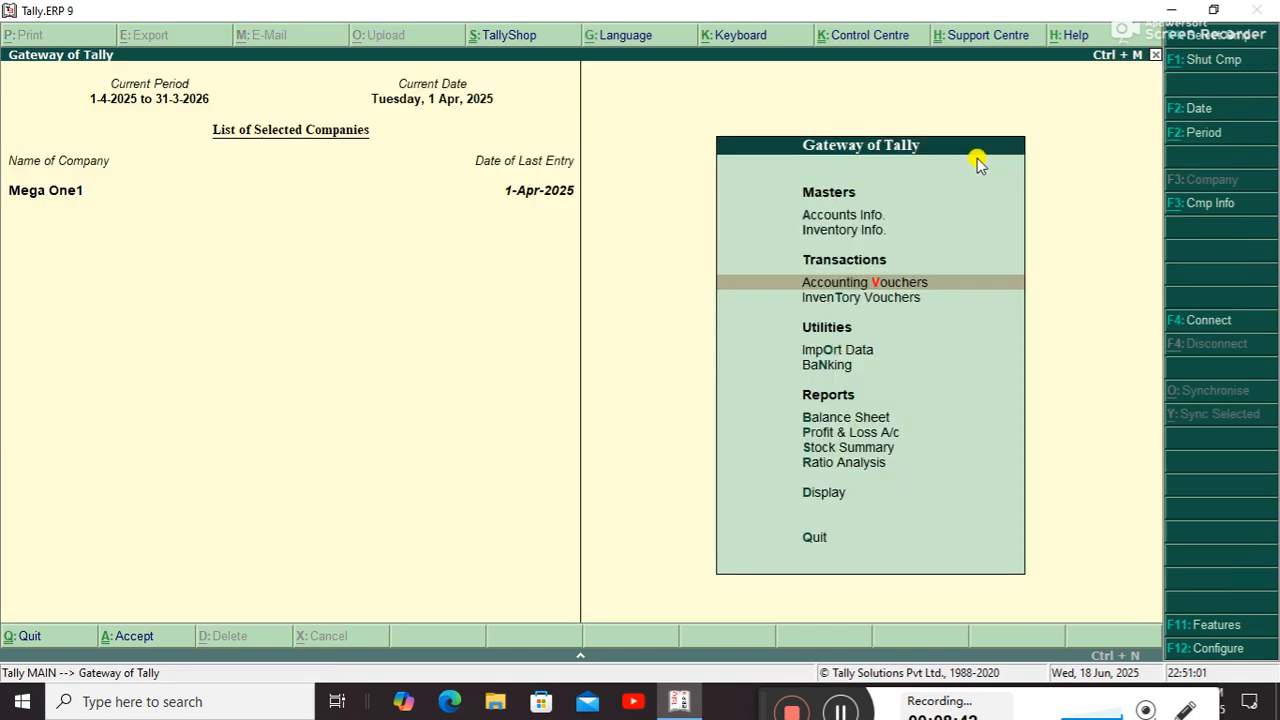
{"action": "key", "text": "Down"}
{"action": "key", "text": "Down"}
{"action": "key", "text": "Down"}
{"action": "key", "text": "Down"}
{"action": "key", "text": "Down"}
{"action": "key", "text": "Down"}
{"action": "key", "text": "Down"}
{"action": "key", "text": "Down"}
{"action": "key", "text": "Down"}
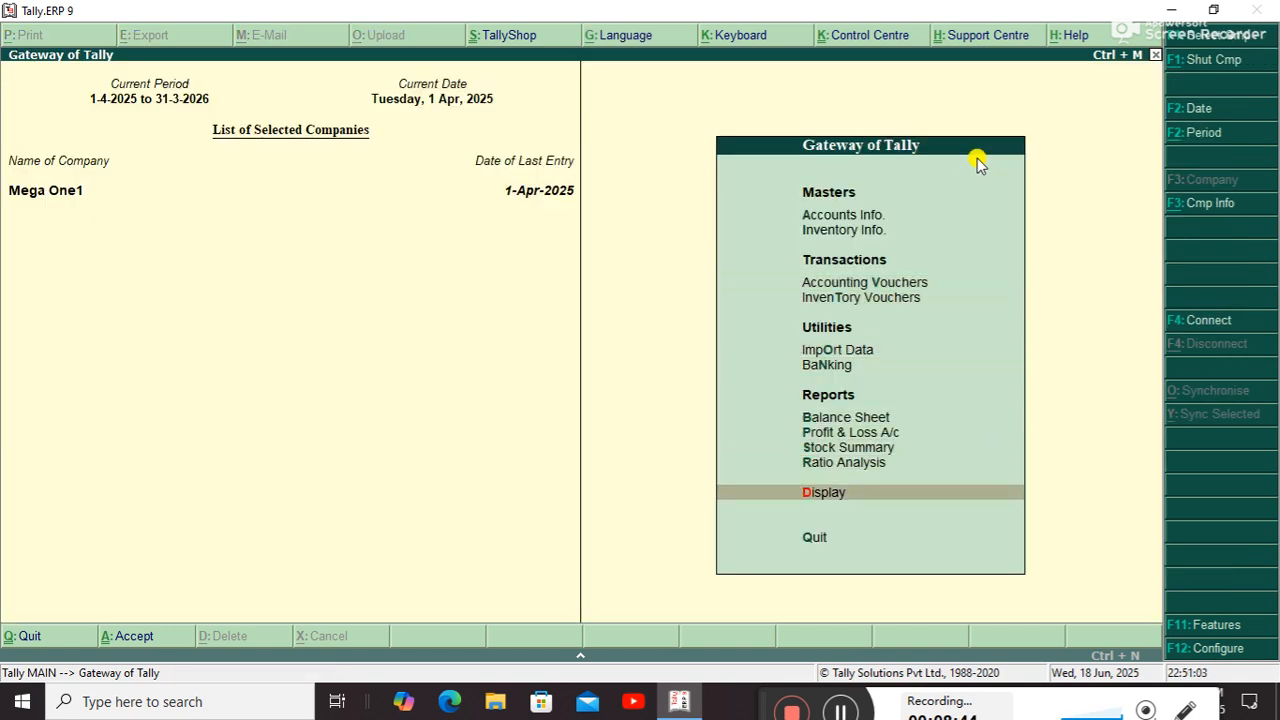
{"action": "key", "text": "Up"}
{"action": "key", "text": "Return"}
{"action": "key", "text": "Down"}
{"action": "key", "text": "Return"}
- Open the sales voucher from the Day Book and generate the print preview of its invoice
{"action": "key", "text": "Down"}
{"action": "key", "text": "Down"}
{"action": "key", "text": "Return"}
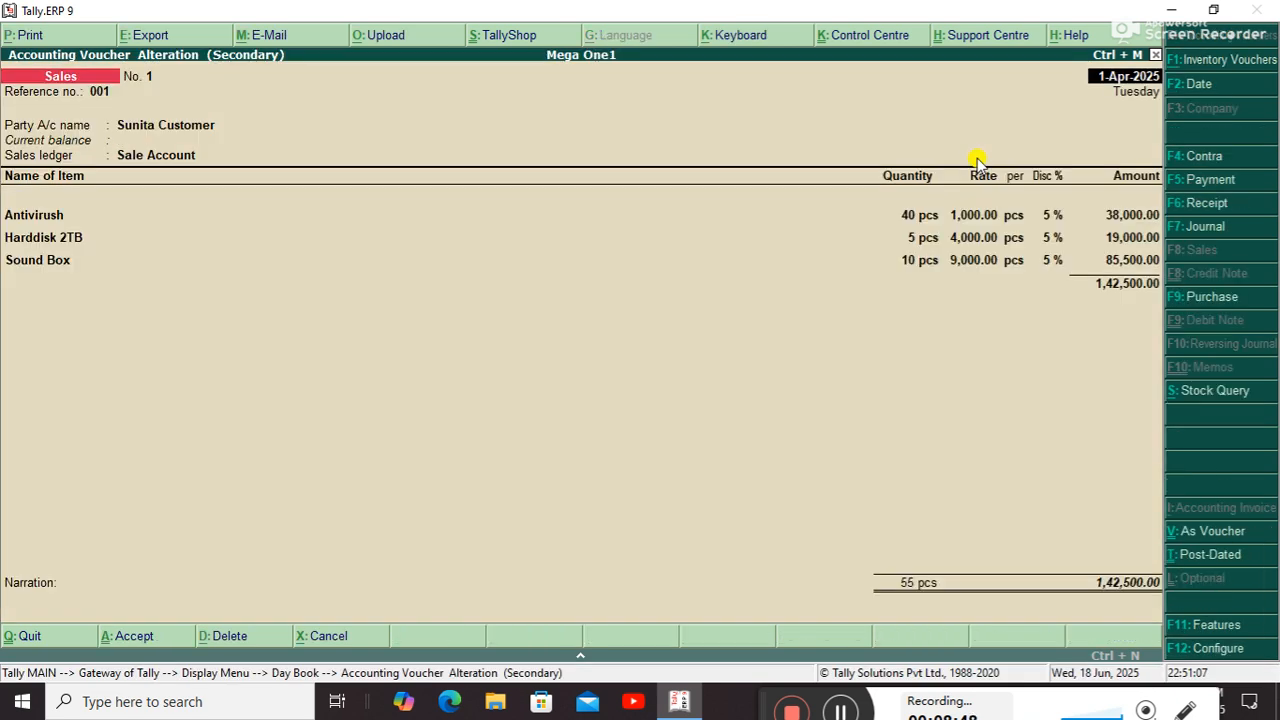
{"action": "key", "text": "alt+p"}
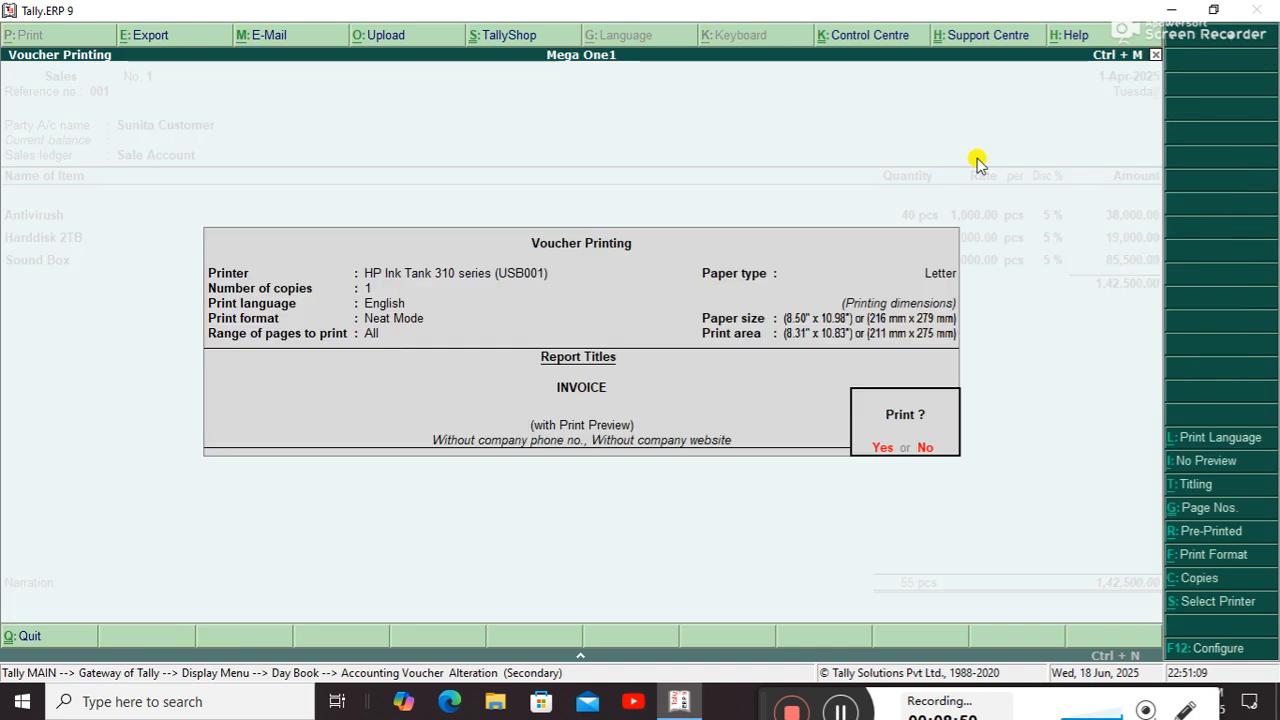
{"action": "key", "text": "Return"}
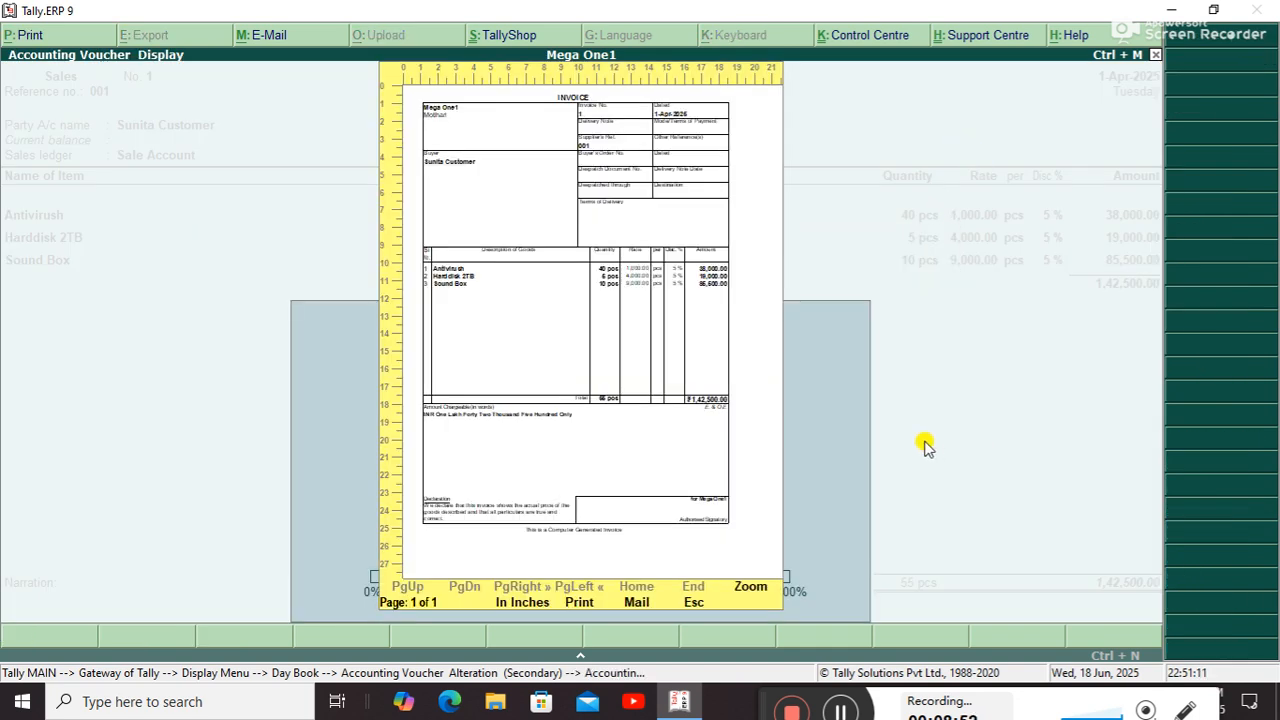
- Zoom in on the invoice preview and examine its header, item lines, total and declaration
{"action": "left_click", "coordinate": [766, 578]}
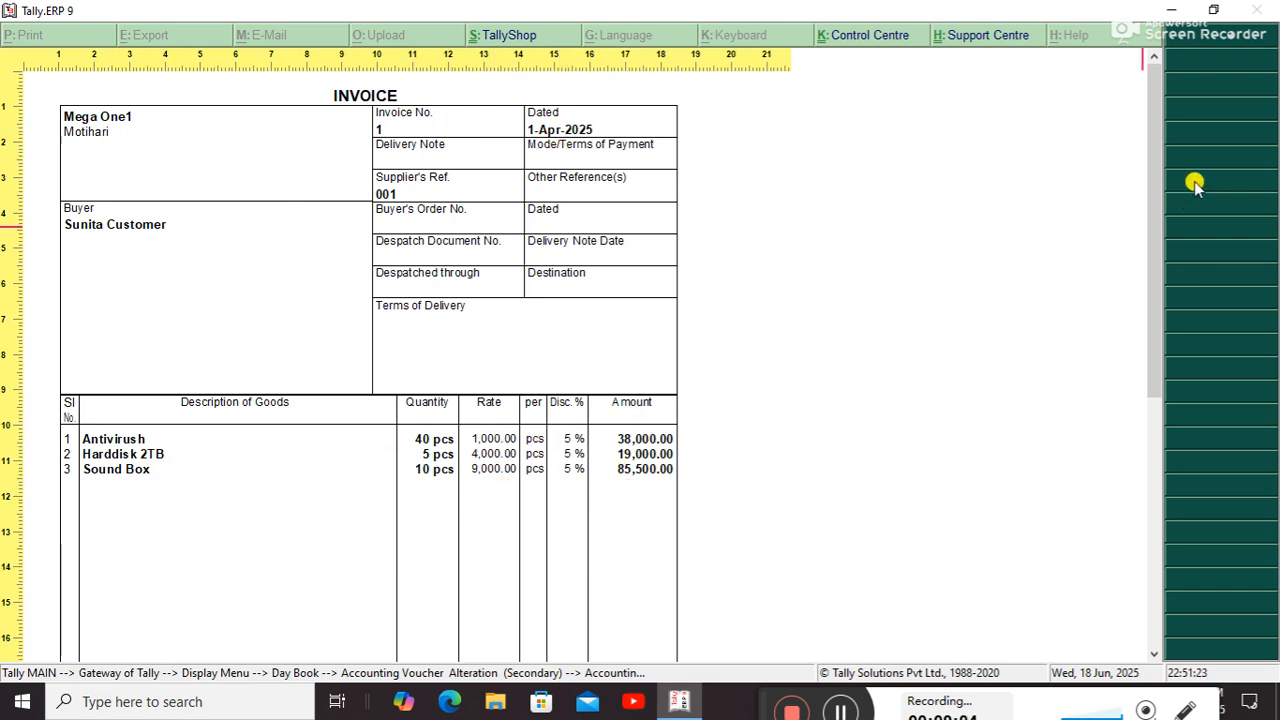
{"action": "left_click_drag", "start_coordinate": [1158, 186], "coordinate": [1146, 480]}
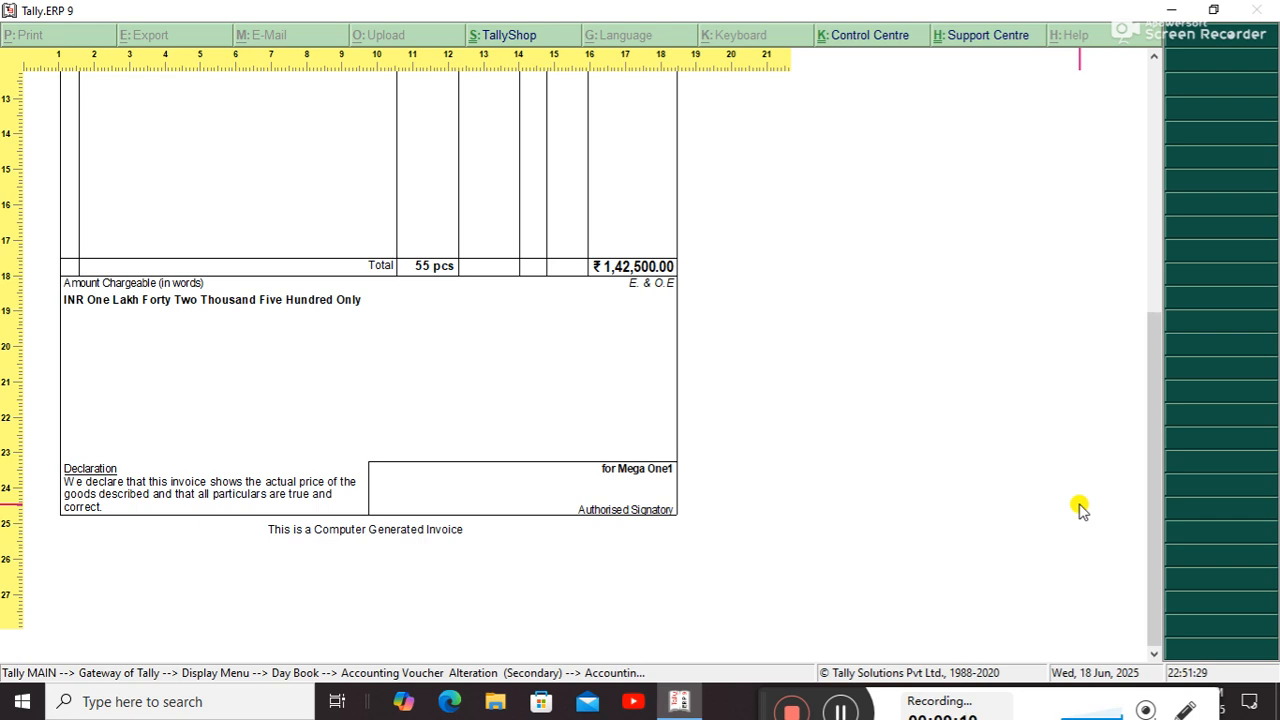
{"action": "left_click_drag", "start_coordinate": [1155, 384], "coordinate": [1143, 255]}
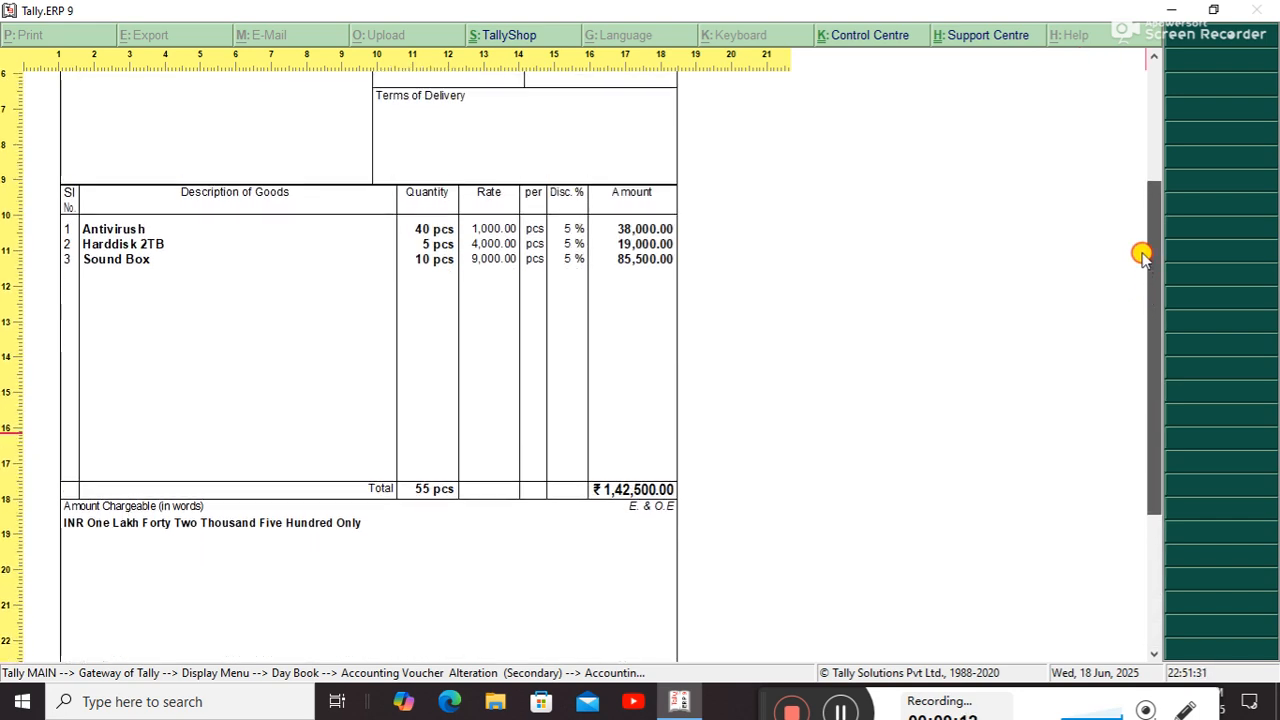